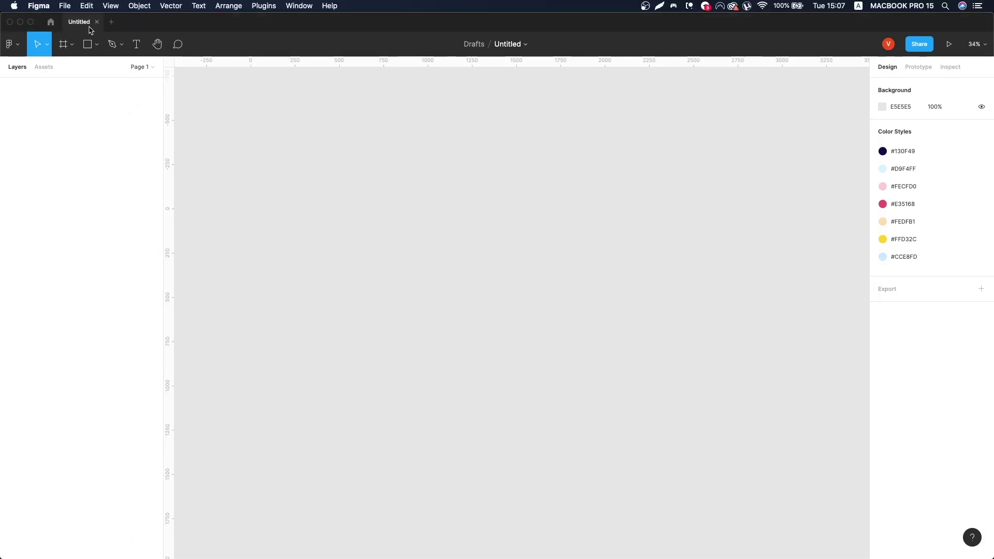
Resize the frame to 1600×900.
text(600)
key(Return)
text(1920)
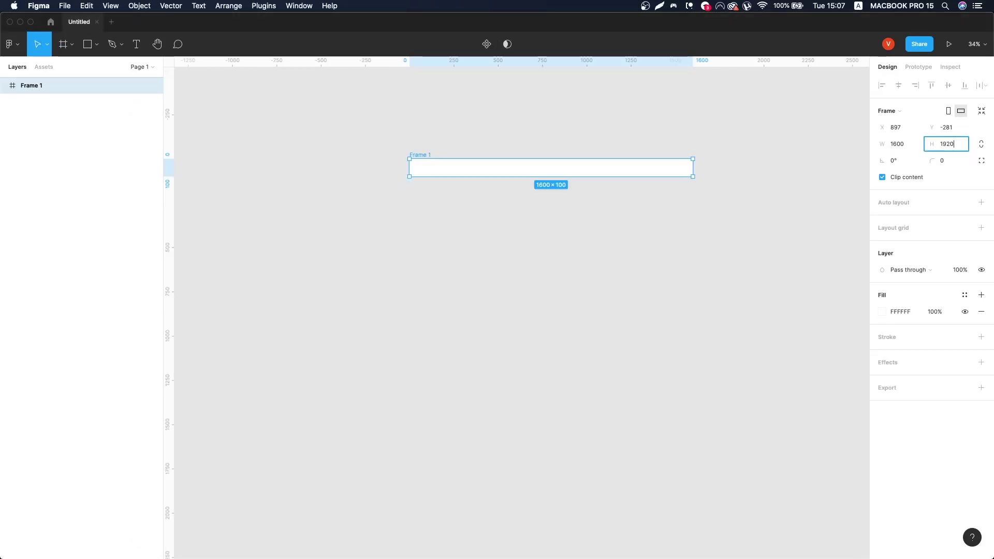
key(Return)
text(1600)
key(Return)
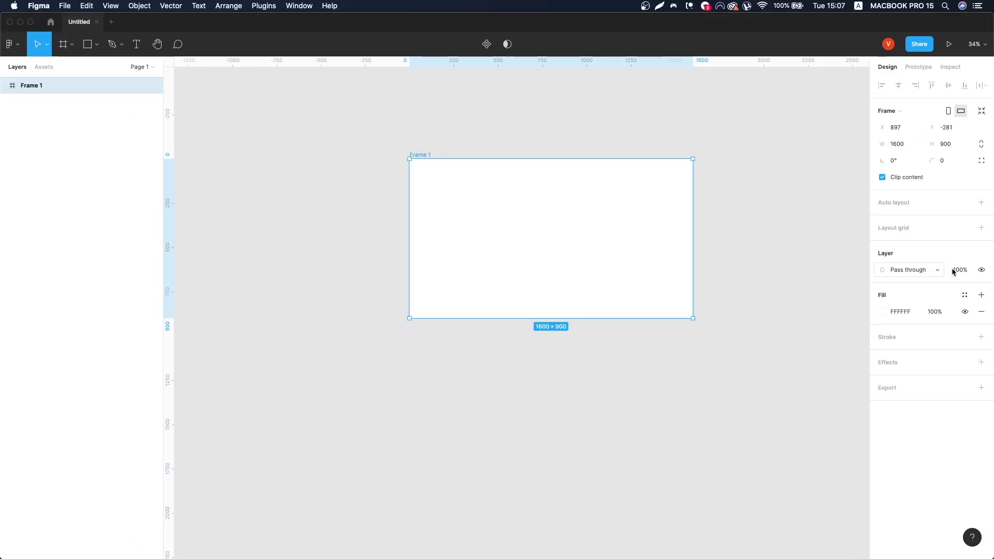
Add a 6-column layout grid with 280 margins to the frame.
click(981, 228)
click(882, 245)
text(6)
click(849, 324)
text(280)
key(Return)
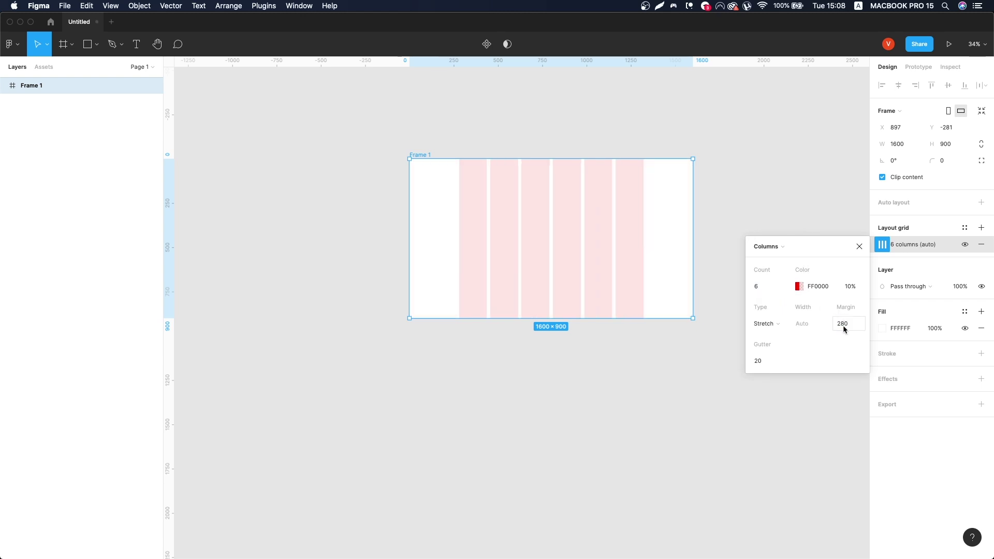
Add the 'nufruit' logo text.
scroll(418, 168, up, 5)
click(444, 174)
text(nufruit)
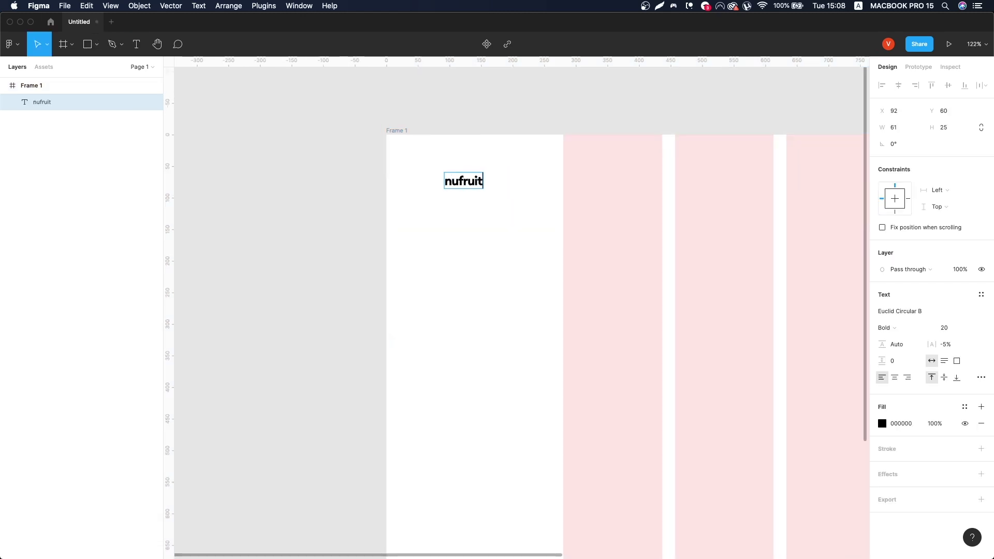
Draw a no-fill rectangle with a light-grey outline and place it on the first grid column.
scroll(449, 185, right, 3)
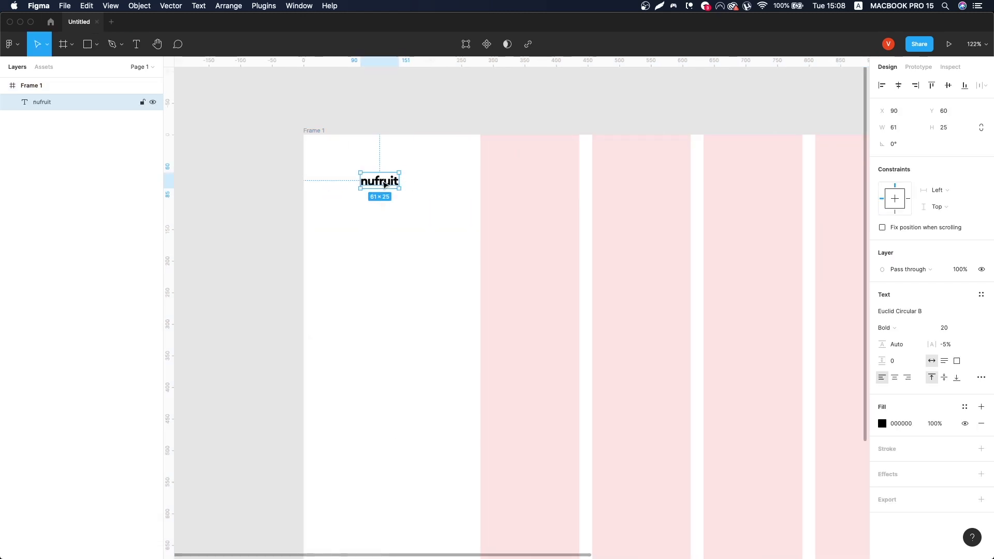
drag(347, 161, 422, 193)
key(super+bracketleft)
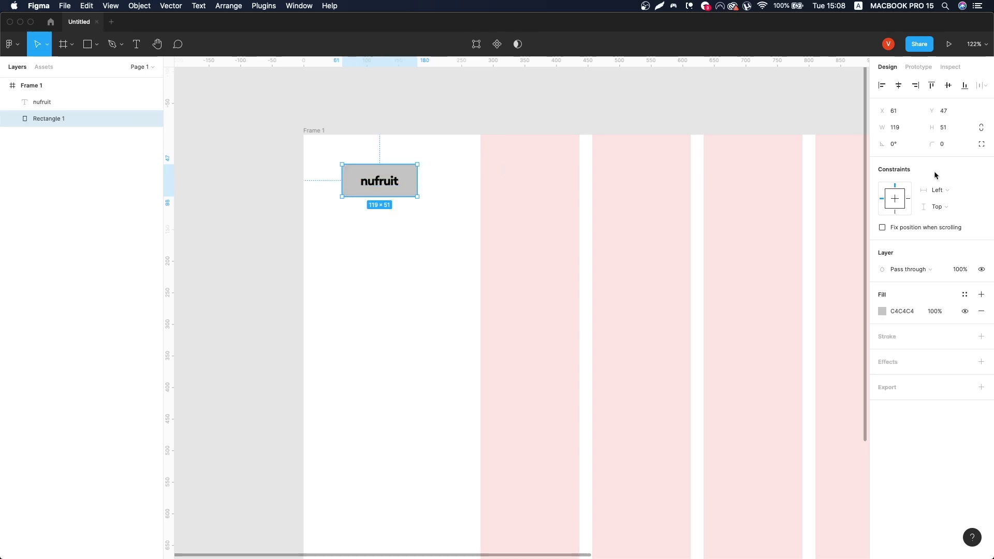
click(981, 311)
click(981, 336)
click(422, 213)
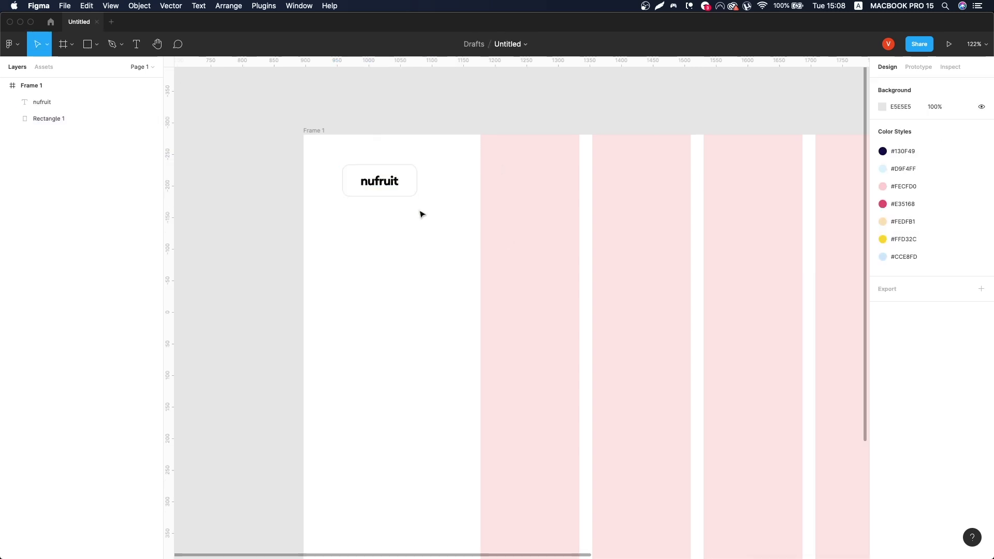
drag(378, 185, 566, 184)
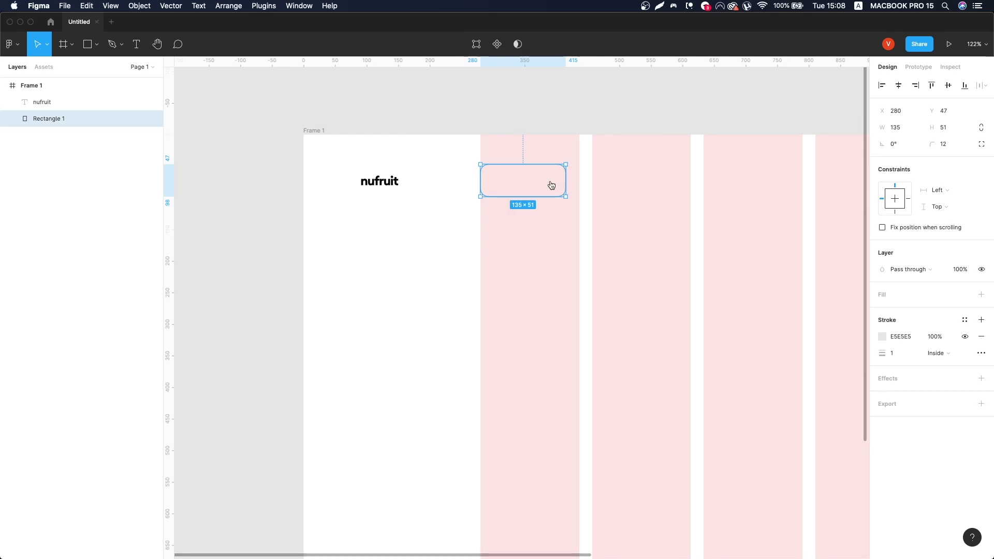
Search Flaticon for 'menu' and download the four-dot icon as SVG.
key(super+Tab)
double_click(588, 150)
text(menu)
key(Return)
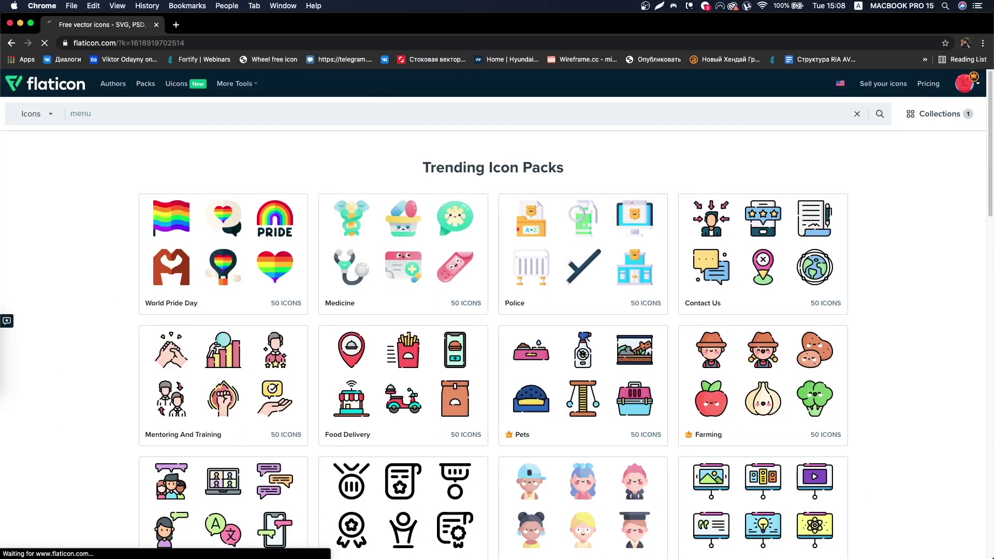
scroll(363, 337, down, 2)
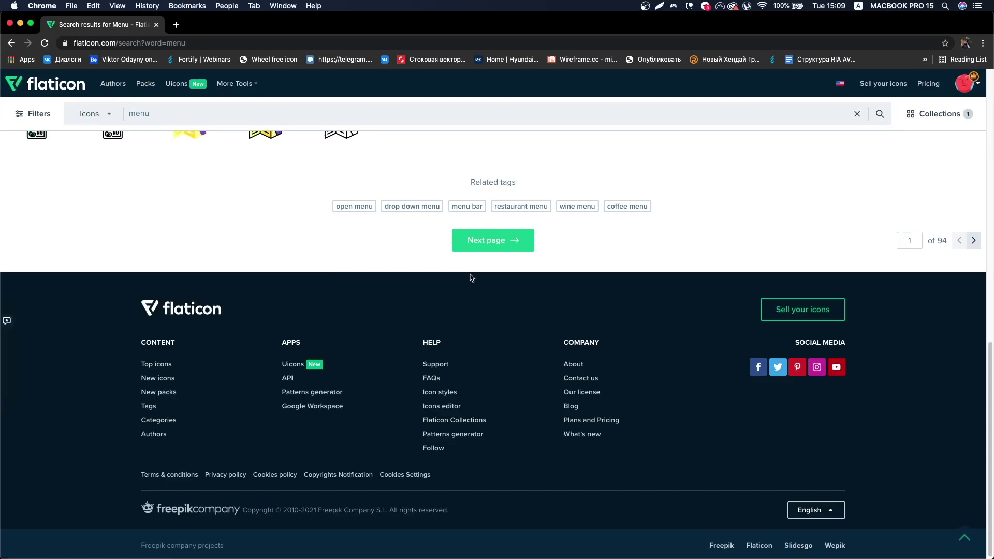
scroll(468, 282, up, 1)
click(344, 277)
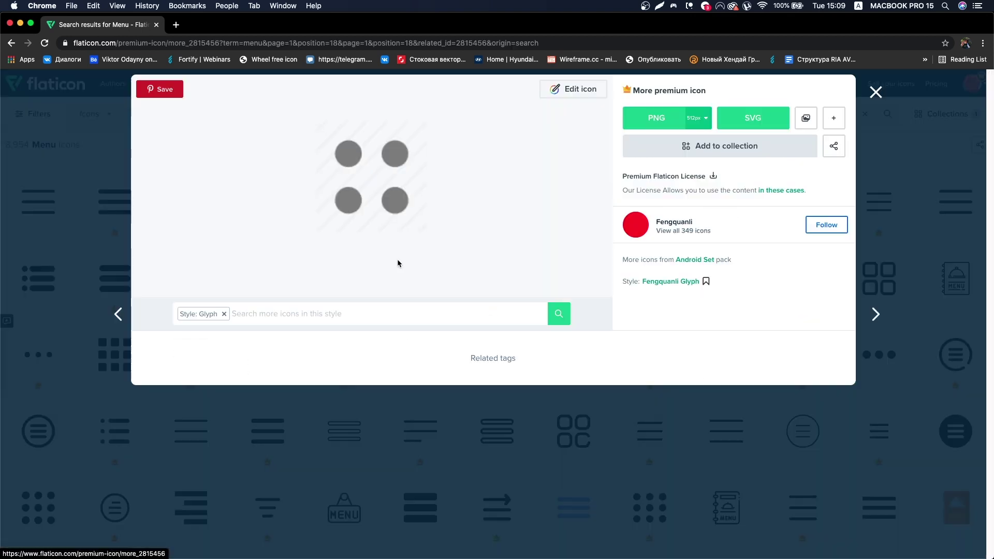
drag(465, 390, 132, 534)
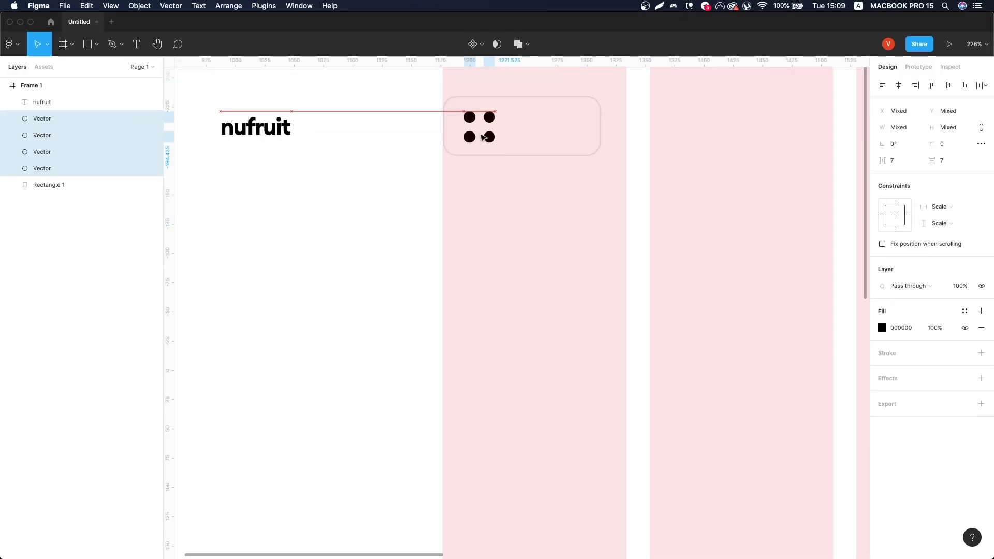
Recolour the imported four dots and group them into one icon.
scroll(483, 137, up, 5)
scroll(466, 299, up, 3)
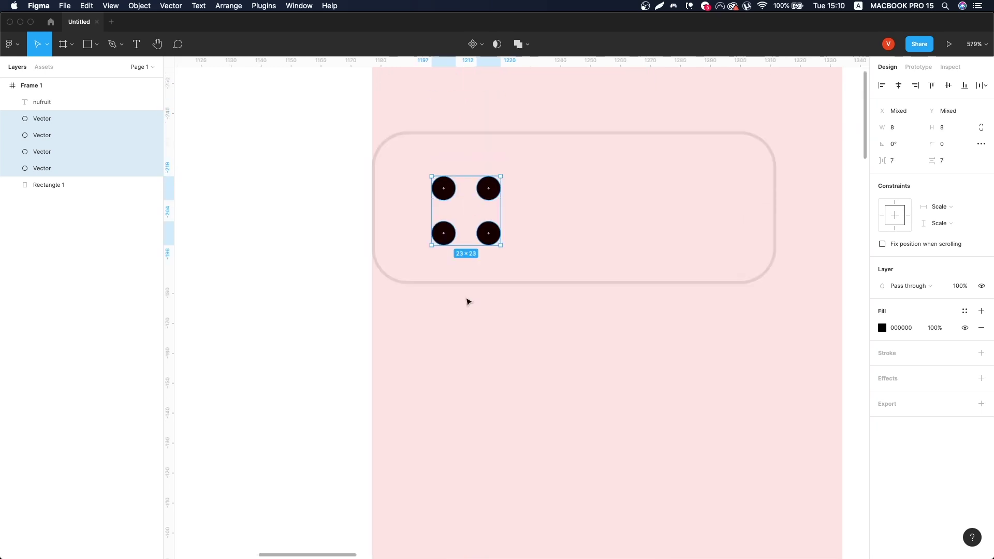
click(966, 311)
key(Escape)
scroll(486, 207, up, 2)
shift+click(631, 119)
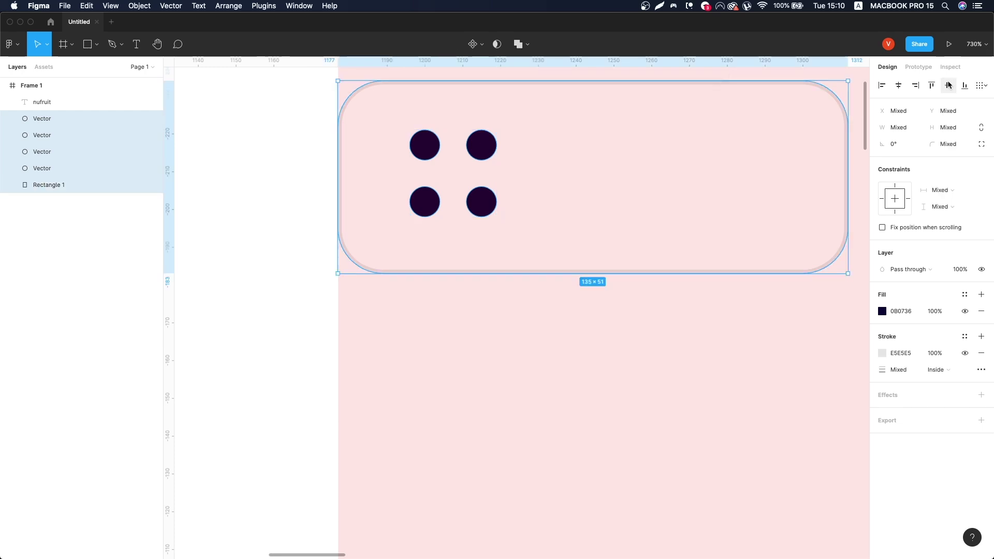
shift+click(654, 99)
key(ctrl+g)
shift+click(661, 255)
Add an 'Our app' label beside the dots, set to SemiBold 18.
scroll(621, 310, down, 2)
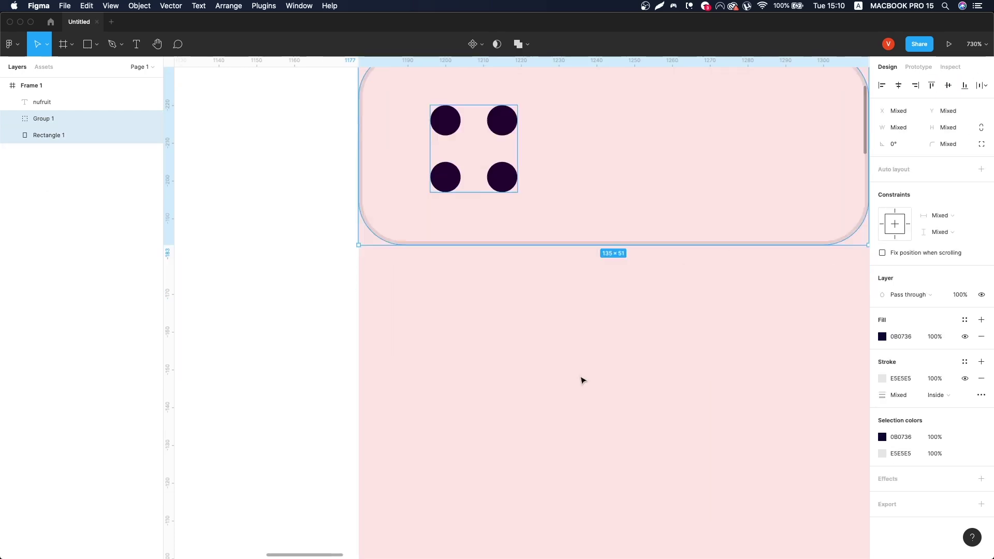
scroll(581, 379, right, 3)
key(t)
click(428, 103)
text(Our app)
key(Escape)
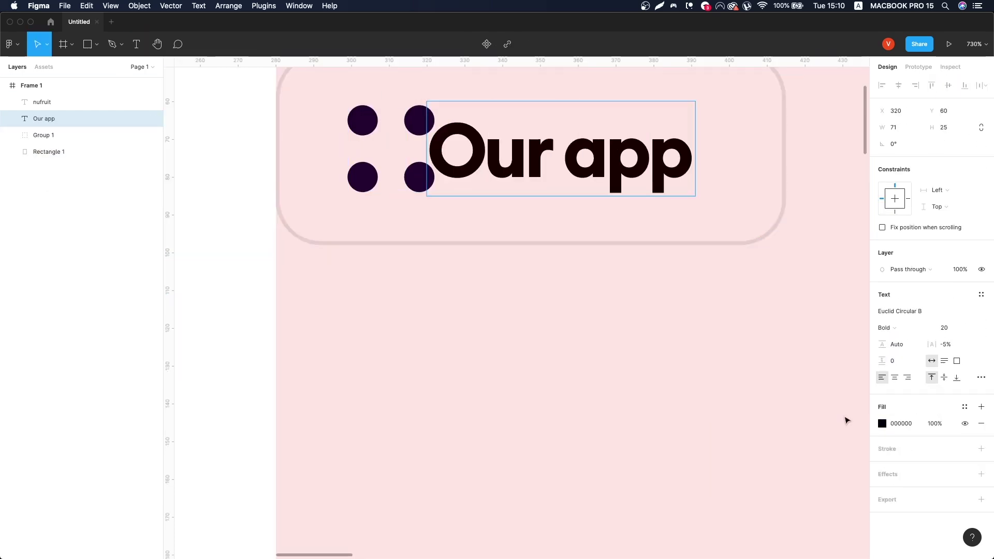
key(Return)
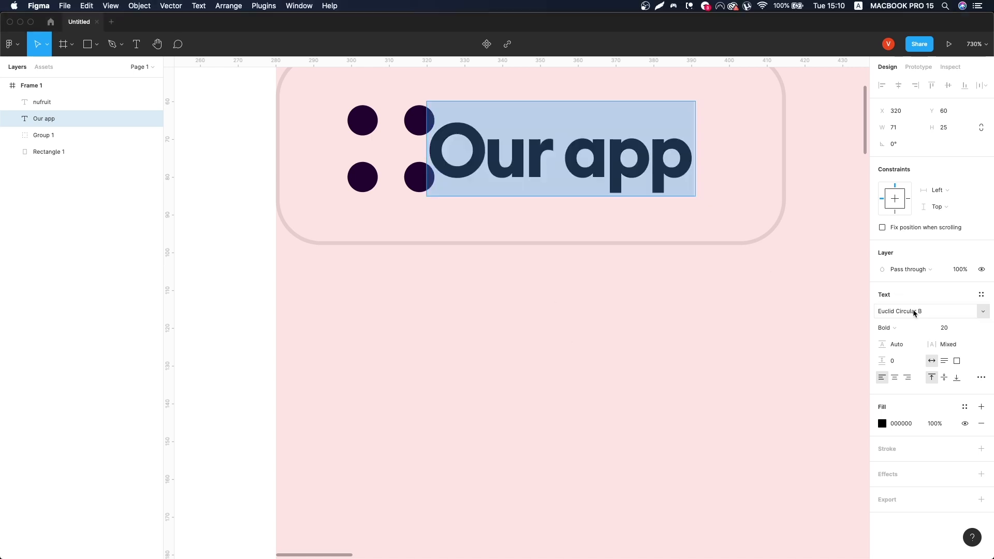
text(17)
key(Return)
click(886, 328)
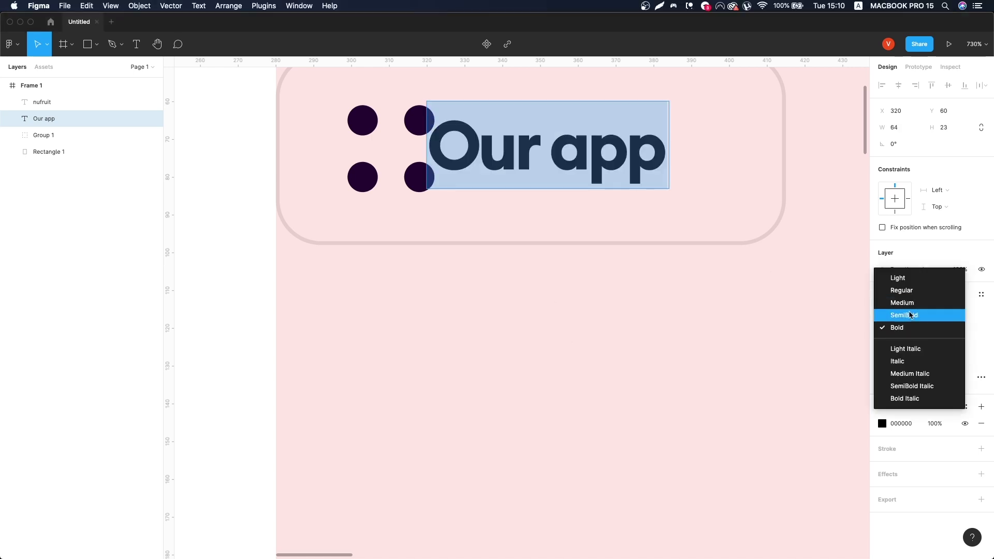
click(909, 315)
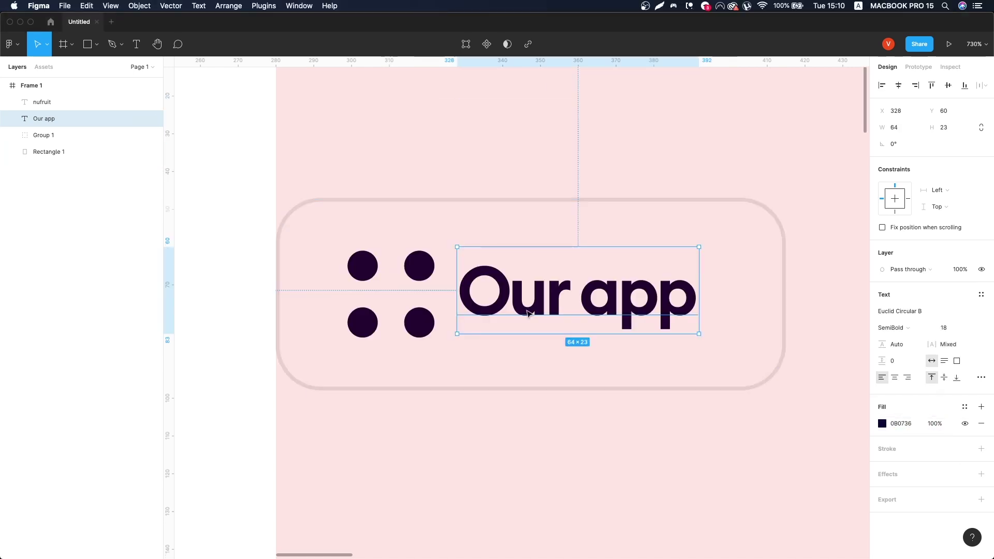
Select the icon group and button rectangle, and hide the layout grids.
click(44, 135)
click(49, 151)
scroll(747, 156, down, 5)
key(ctrl+g)
scroll(747, 155, up, 5)
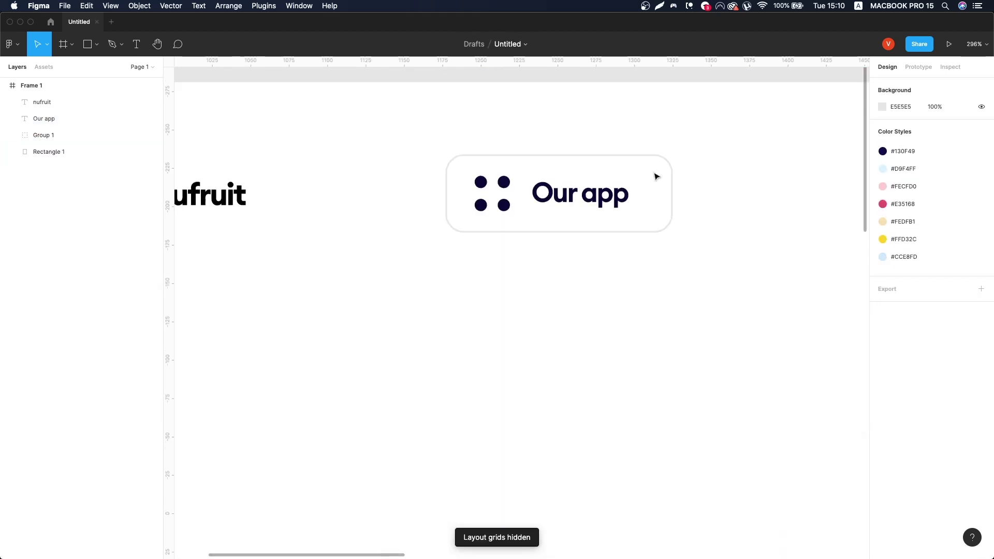
click(658, 174)
scroll(552, 230, up, 3)
key(Escape)
scroll(552, 229, down, 3)
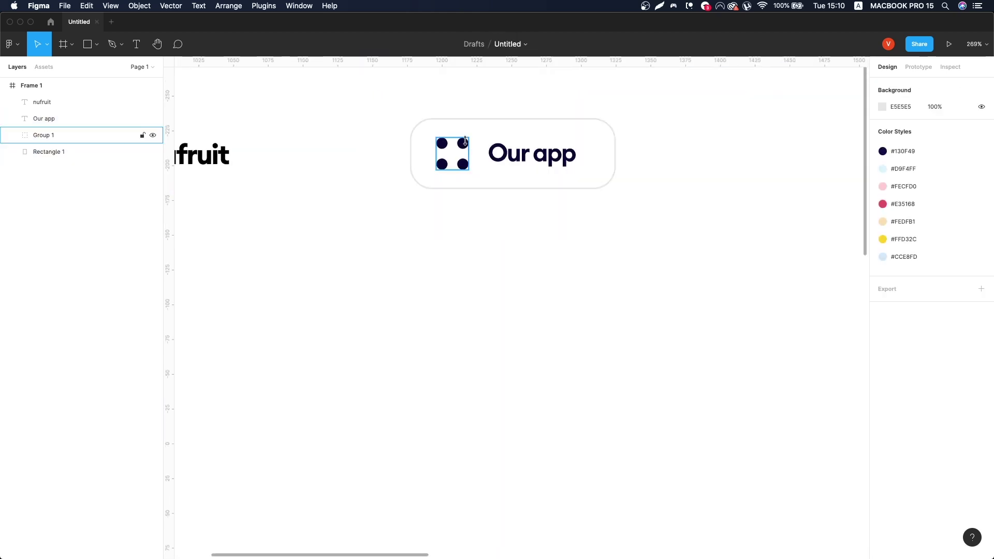
click(44, 135)
key(Escape)
scroll(593, 175, down, 2)
Group the four-dot icon with the 'Our app' label and centre it inside Rectangle 1.
click(570, 189)
shift+click(471, 190)
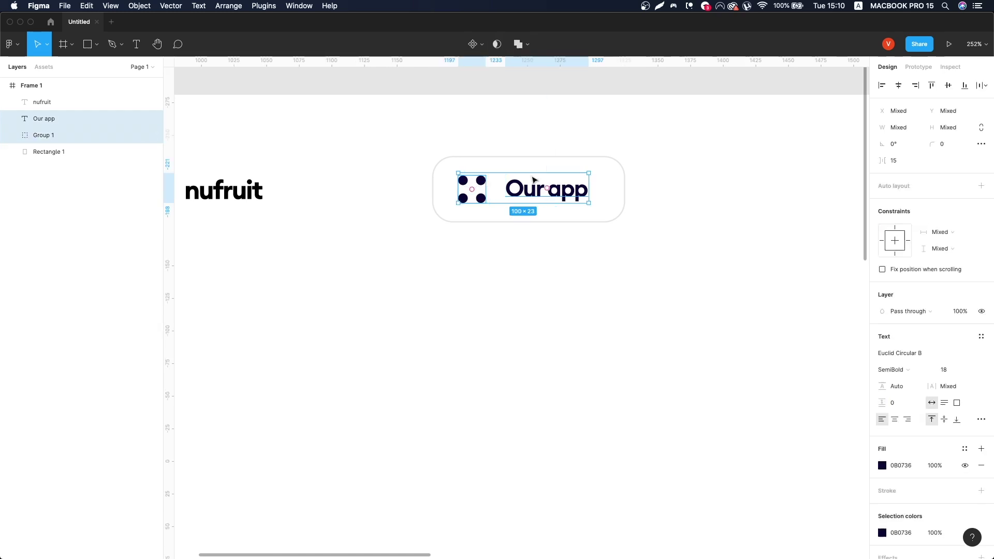
key(ctrl+g)
shift+click(623, 162)
key(alt+h)
scroll(525, 175, up, 2)
click(524, 174)
scroll(525, 175, up, 3)
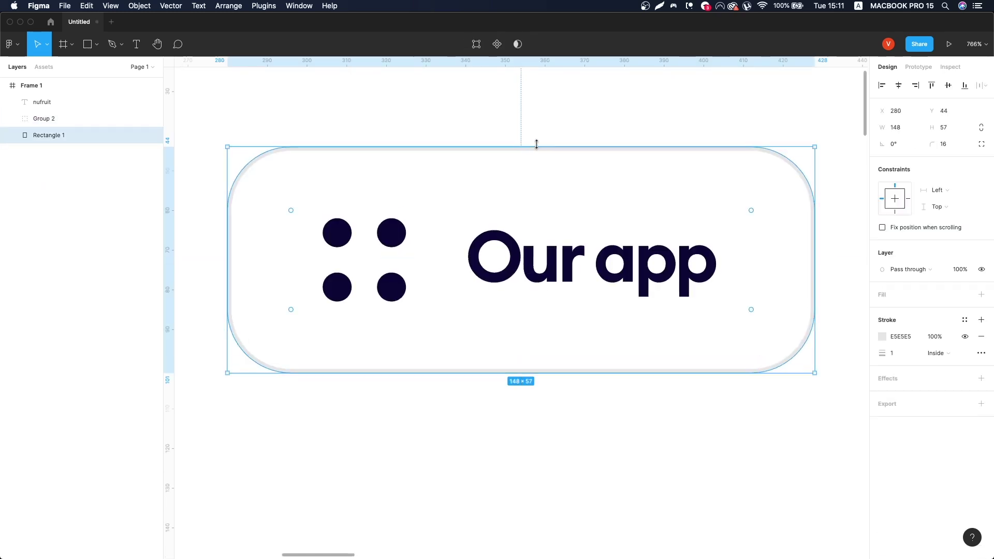
key(Escape)
scroll(575, 130, down, 10)
Generate a random blob with the Make blob plugin and move it onto Frame 1's right side.
click(264, 5)
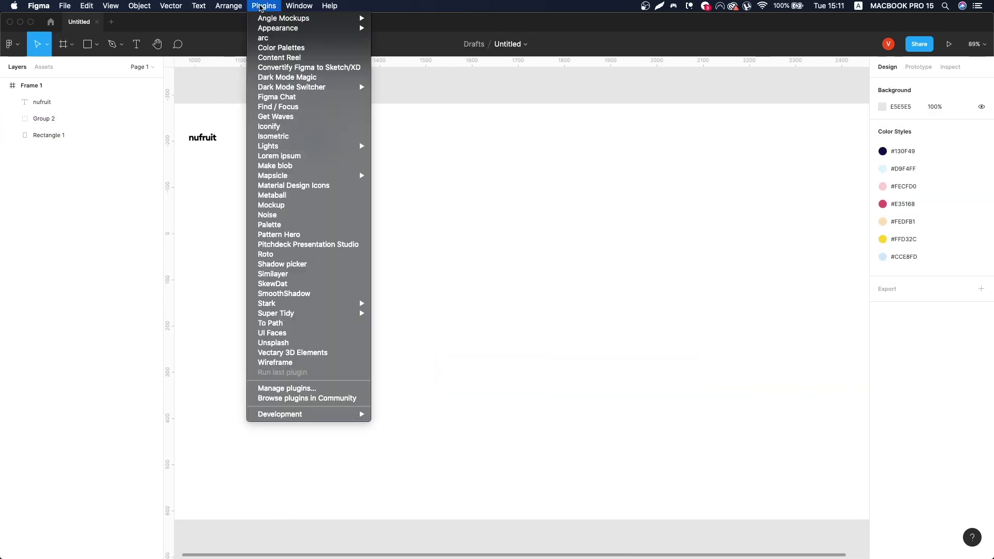
click(299, 169)
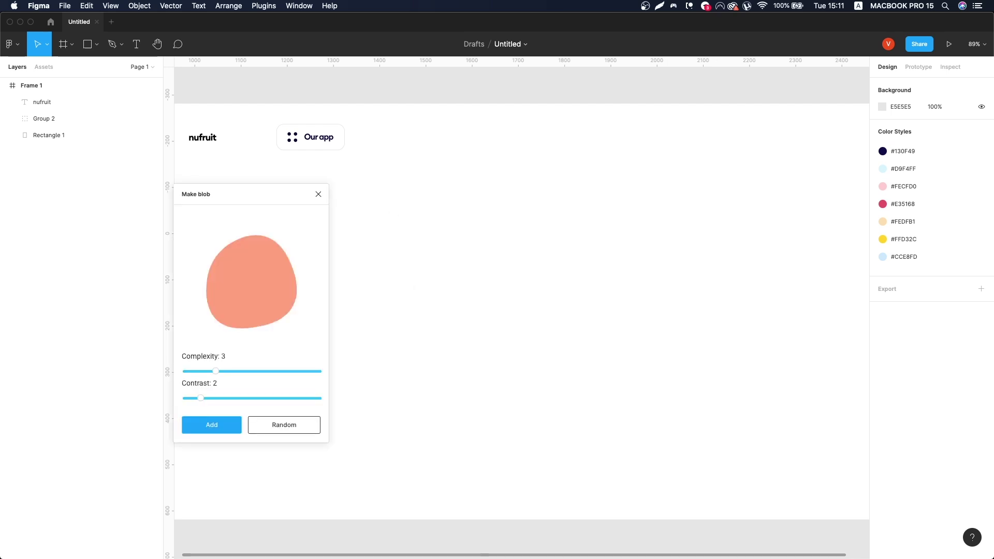
click(295, 430)
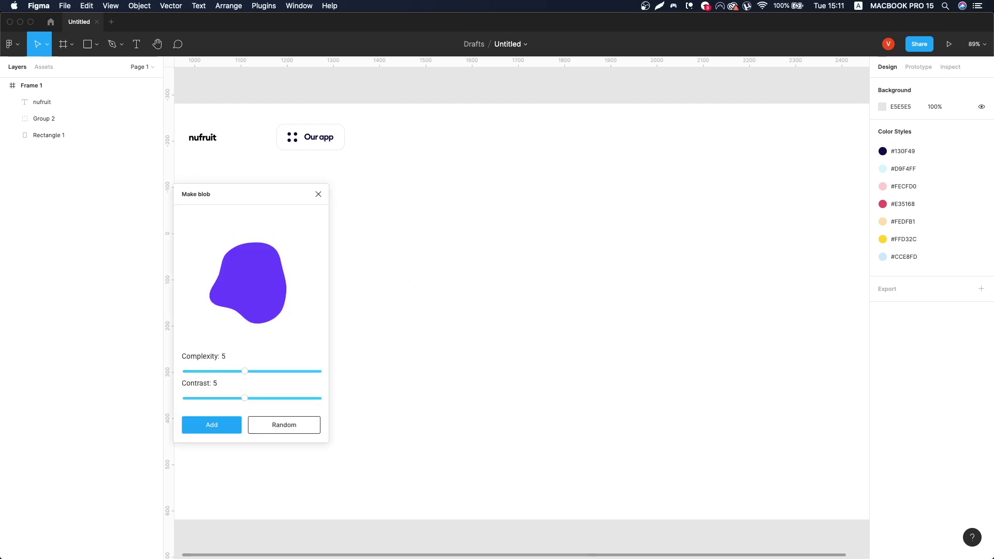
click(317, 195)
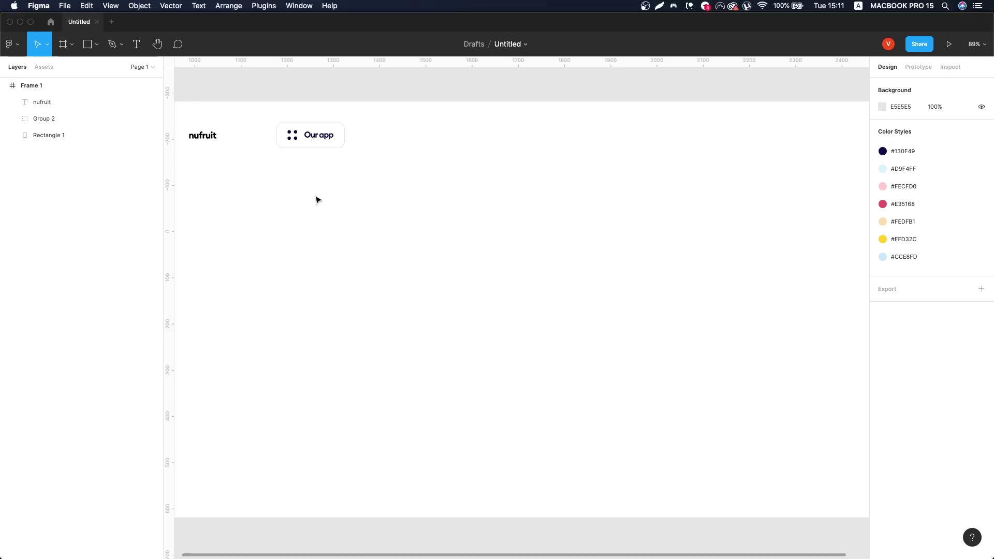
key(ctrl+v)
mouse_move(524, 266)
mouse_down()
mouse_move(630, 251)
mouse_move(625, 275)
mouse_up()
Fill the blob with the #D9F4FF colour style and move it lower in the frame.
click(965, 295)
click(913, 372)
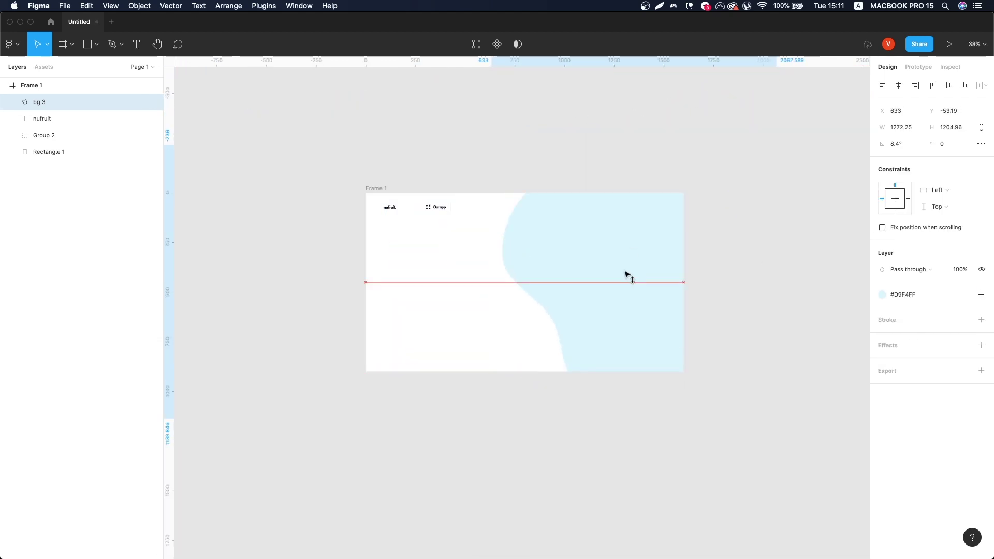
click(366, 182)
click(578, 371)
scroll(529, 391, up, 5)
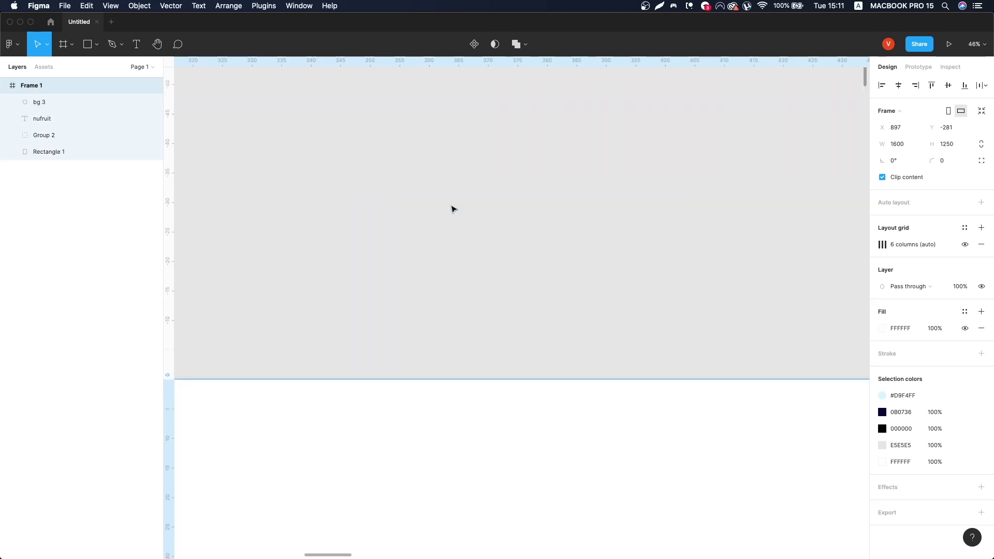
scroll(579, 413, down, 5)
key(Escape)
scroll(568, 222, down, 1)
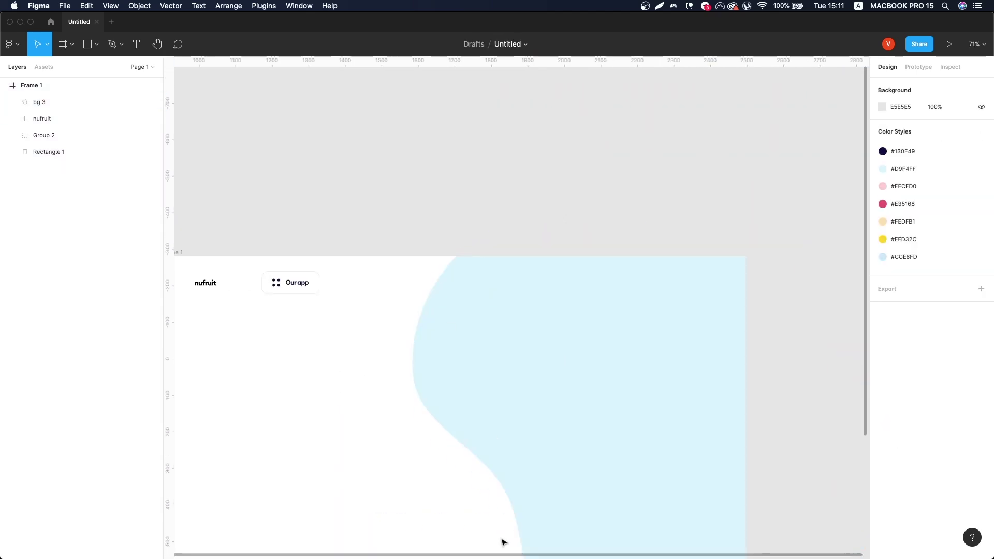
Paste the girl illustration, scale it down and place it on the frame's right side.
scroll(623, 146, down, 5)
click(623, 147)
scroll(613, 256, down, 1)
scroll(613, 256, down, 5)
key(super+v)
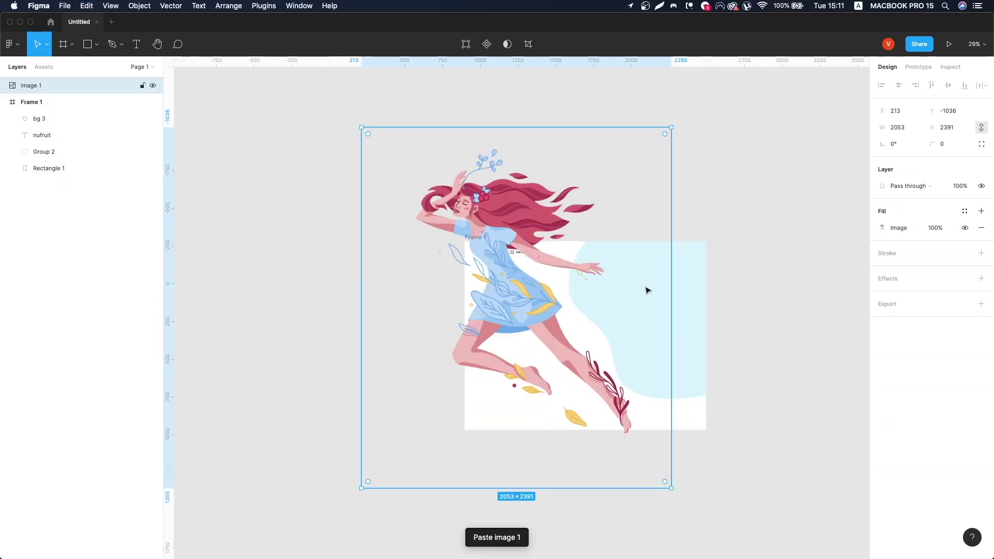
drag(645, 288, 787, 339)
drag(662, 179, 661, 221)
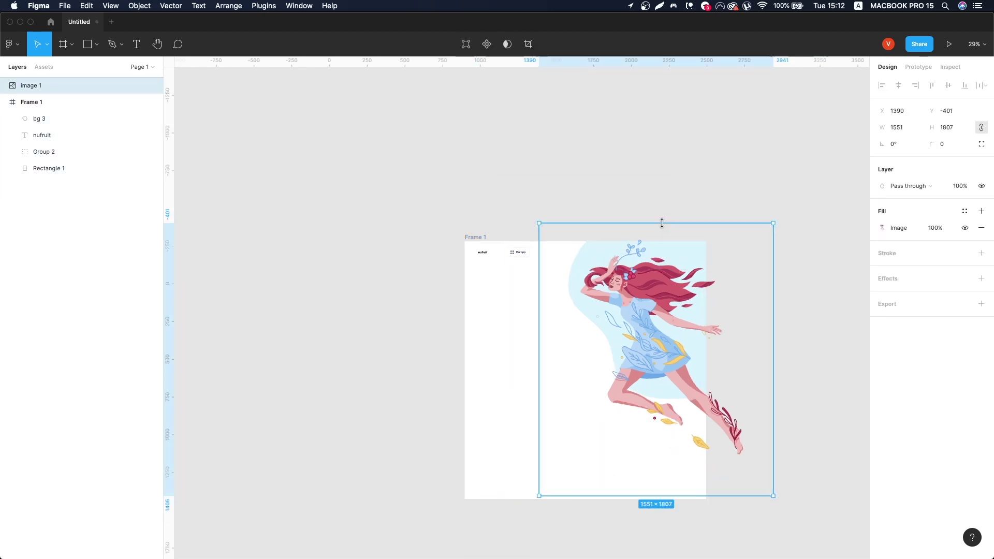
drag(661, 258, 569, 311)
Start a text layer for the 'Life Changing weight loss.' headline.
scroll(611, 310, up, 2)
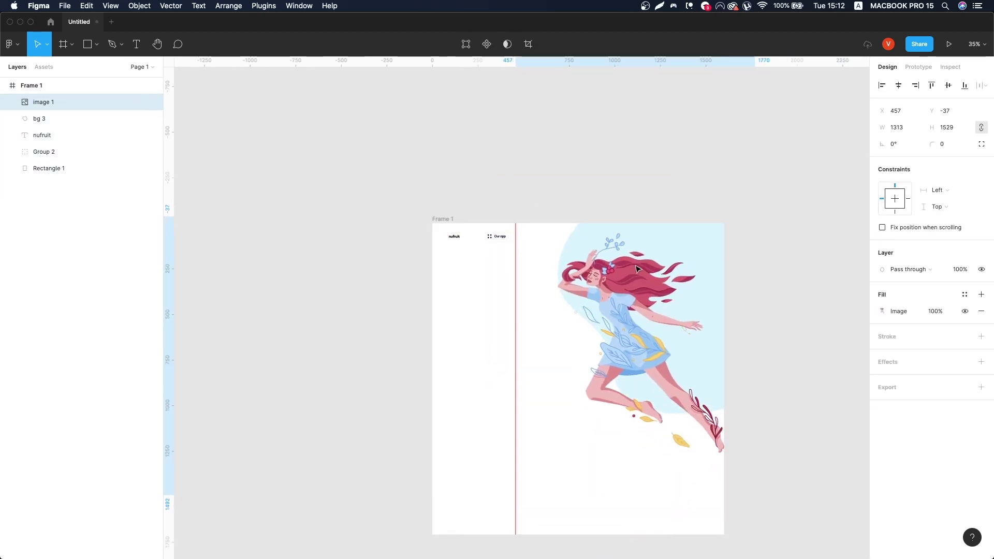
scroll(570, 285, up, 2)
key(t)
click(495, 303)
text(Life Changing weight loss.)
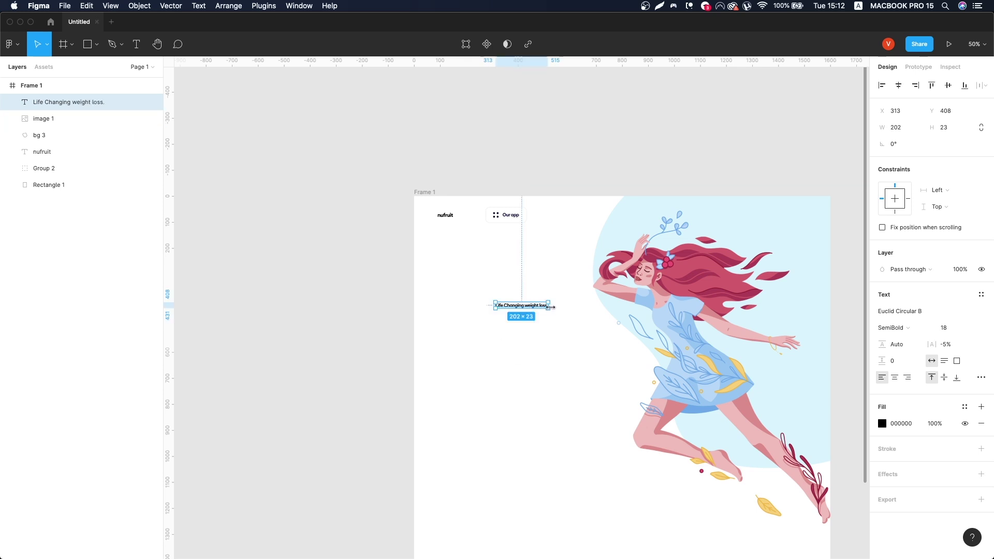
Set the headline to size 90, wrap it onto three lines and colour it navy #130F49.
click(570, 328)
click(510, 312)
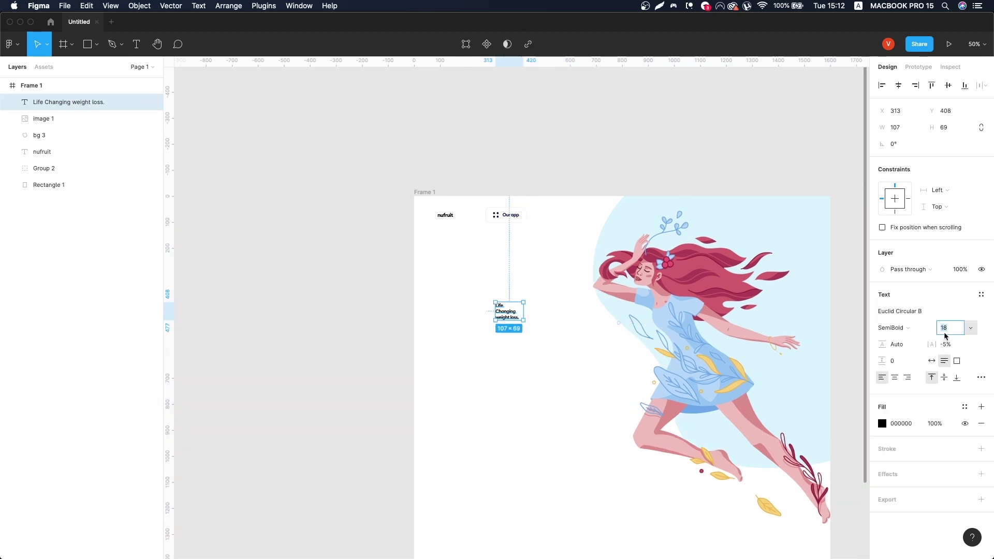
text(90)
key(Return)
drag(523, 352, 629, 347)
click(965, 407)
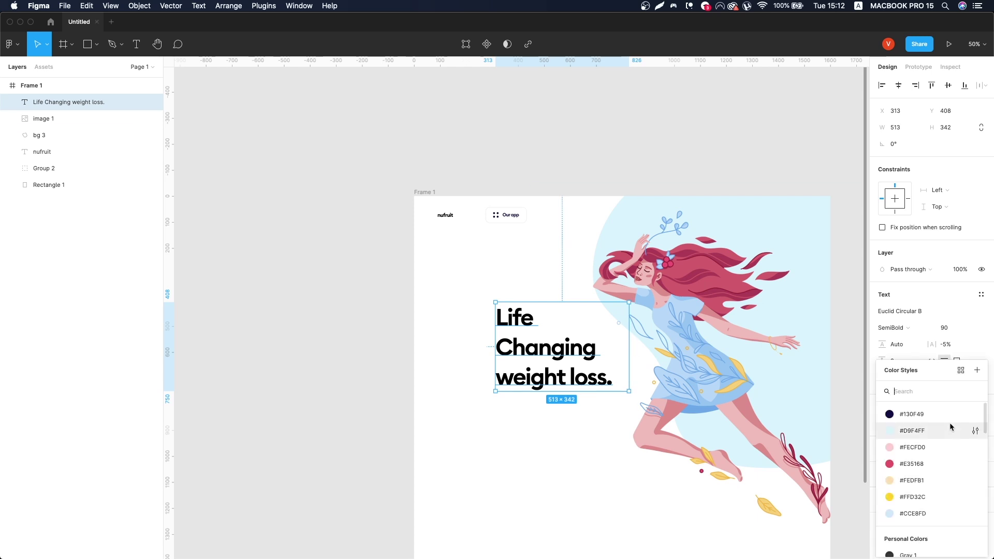
click(932, 414)
key(ctrl+g)
key(ctrl+g)
Shrink the illustration slightly, tighten the headline's line spacing and nudge the headline down.
scroll(561, 318, right, 2)
click(651, 216)
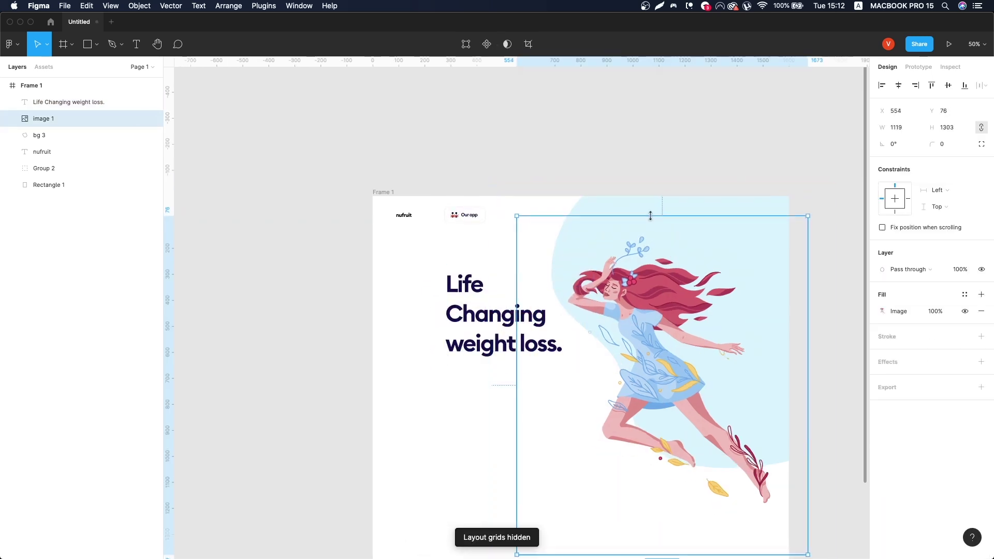
scroll(651, 215, down, 3)
drag(651, 215, 608, 202)
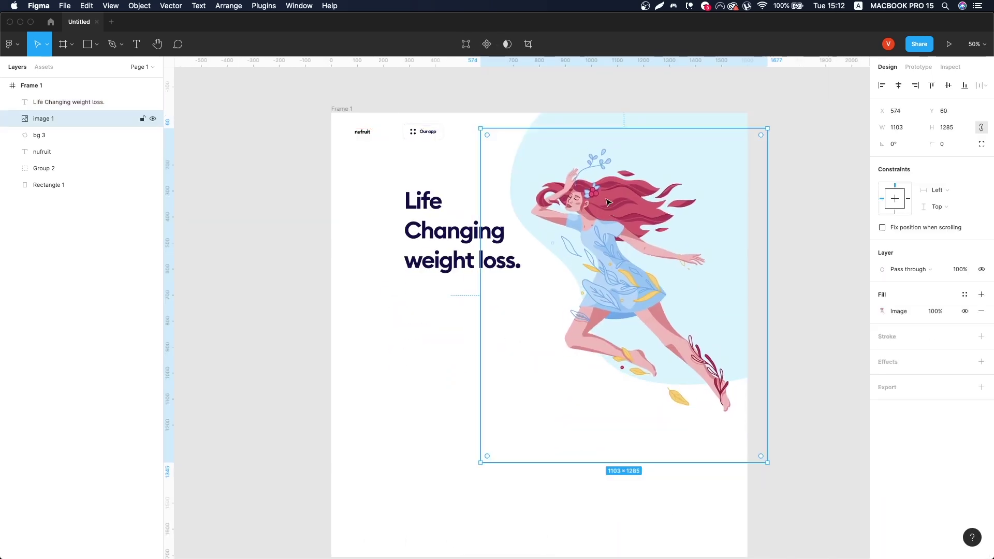
click(434, 267)
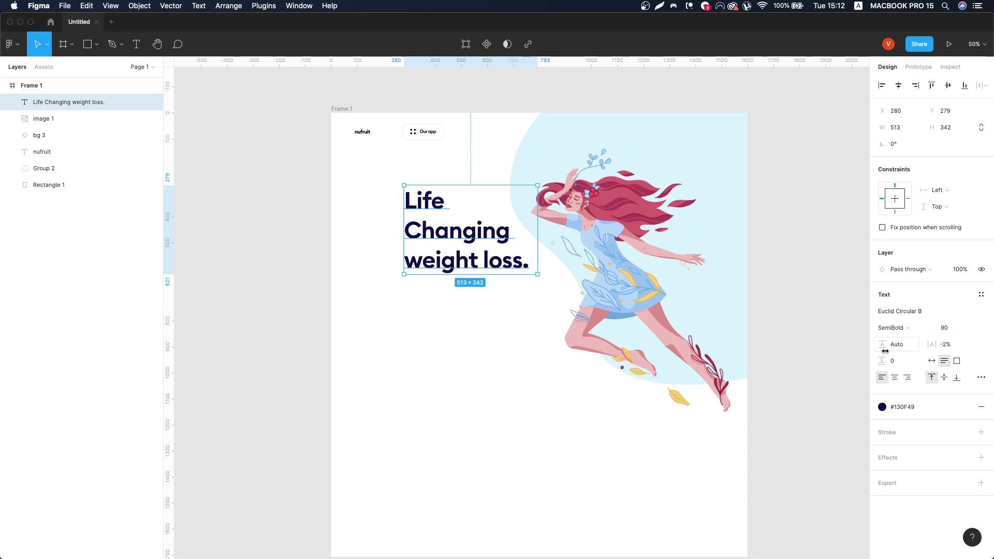
drag(884, 351, 851, 346)
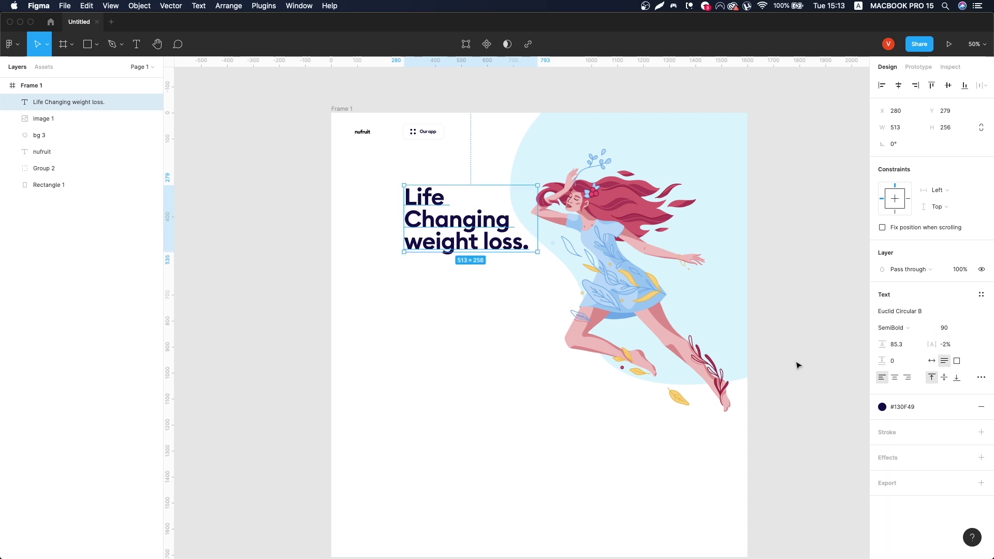
drag(434, 213, 433, 224)
Move the illustration and background blob up together beside the headline.
click(729, 182)
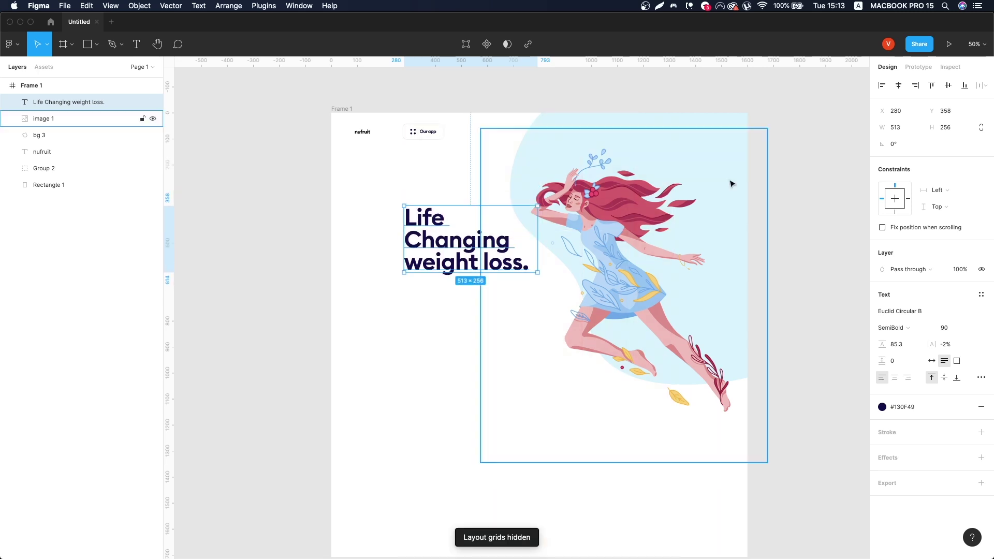
shift+click(554, 266)
drag(554, 266, 616, 252)
click(466, 238)
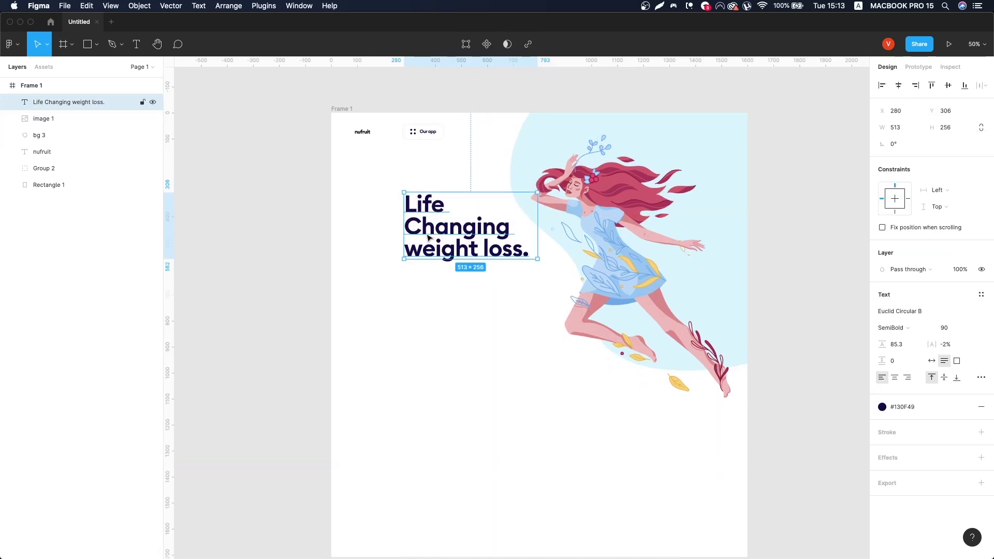
scroll(399, 259, up, 3)
click(435, 83)
Paste a copy of the label under the headline, retype it 'Tracking made easy' and set Regular weight.
key(ctrl+v)
scroll(383, 116, up, 1)
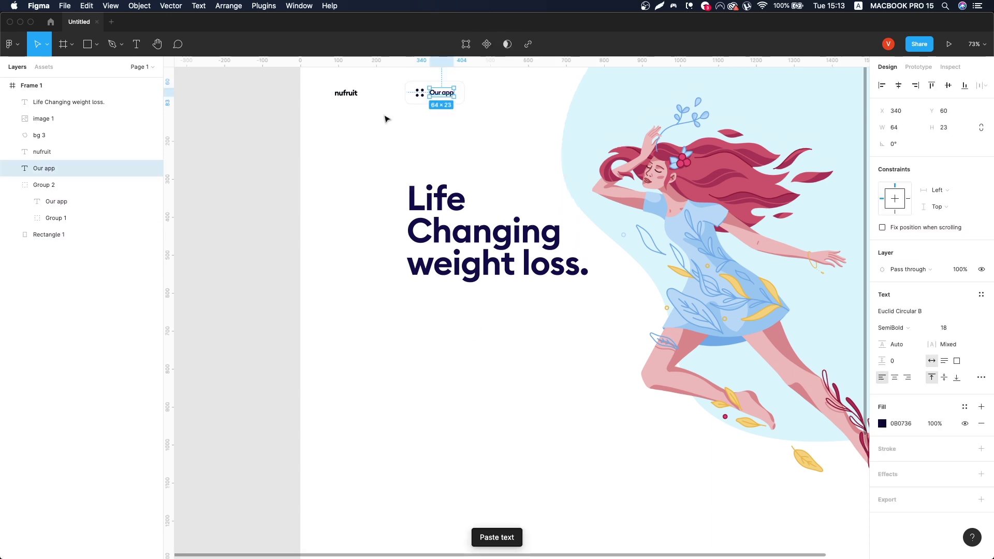
click(345, 93)
scroll(340, 115, up, 3)
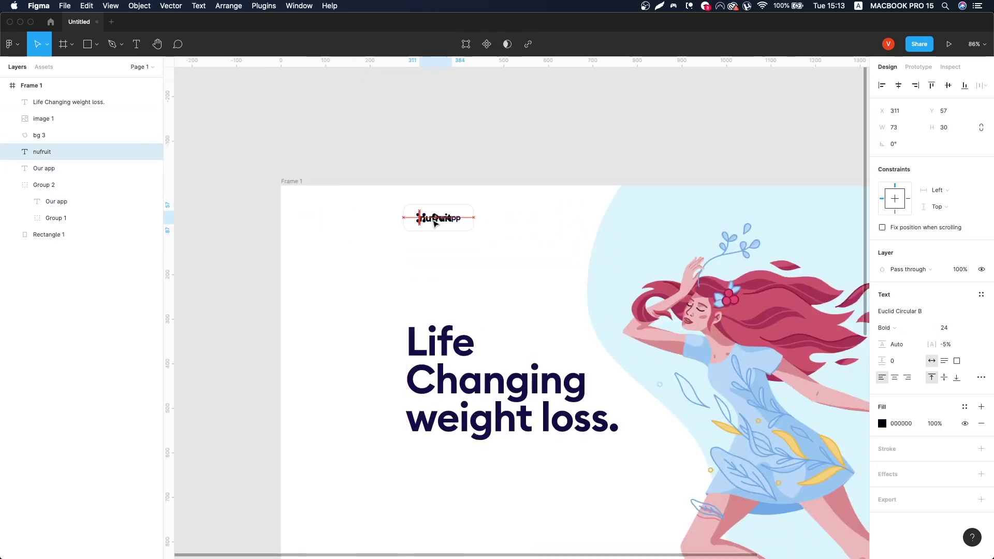
drag(449, 222, 448, 256)
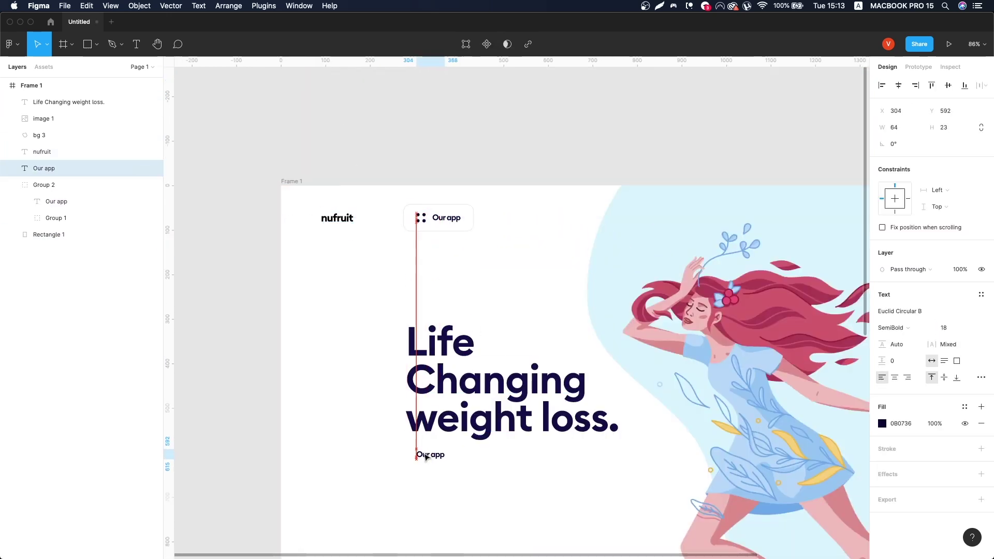
double_click(419, 451)
text(Tracking made easy)
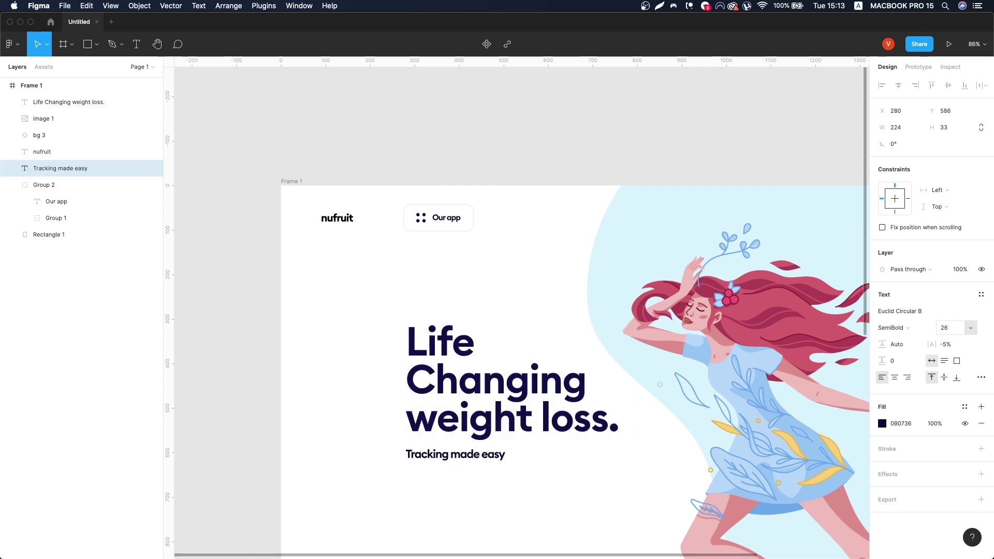
key(Escape)
click(893, 328)
click(890, 302)
Copy a banana emoji from a chat app and duplicate the 'Tracking made easy' text.
scroll(518, 311, down, 1)
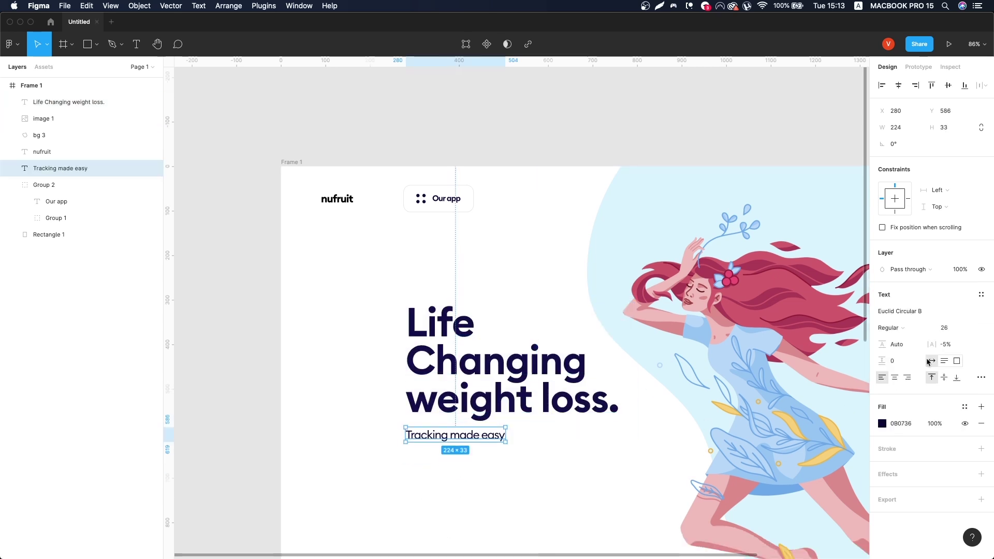
scroll(460, 420, down, 1)
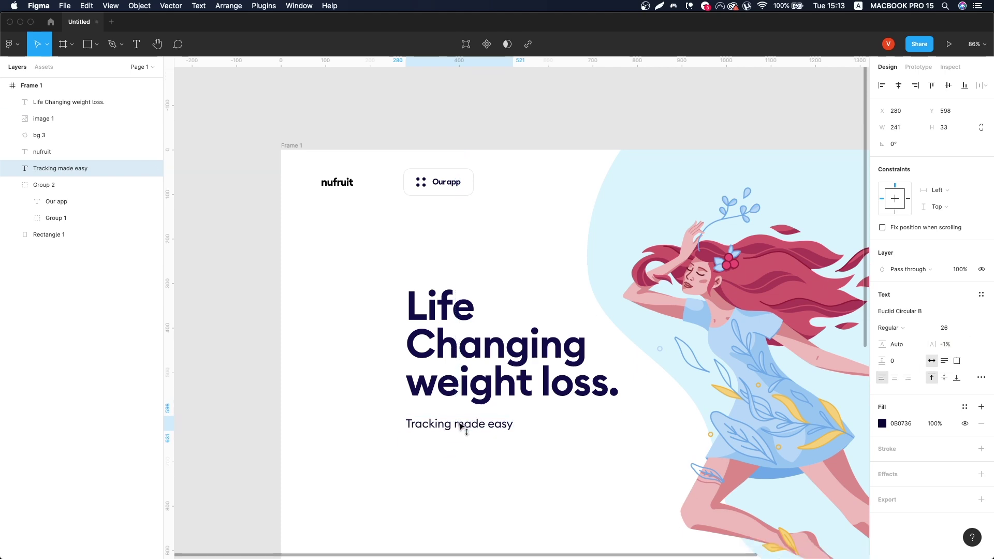
scroll(460, 425, down, 3)
scroll(510, 369, up, 2)
key(super+Tab)
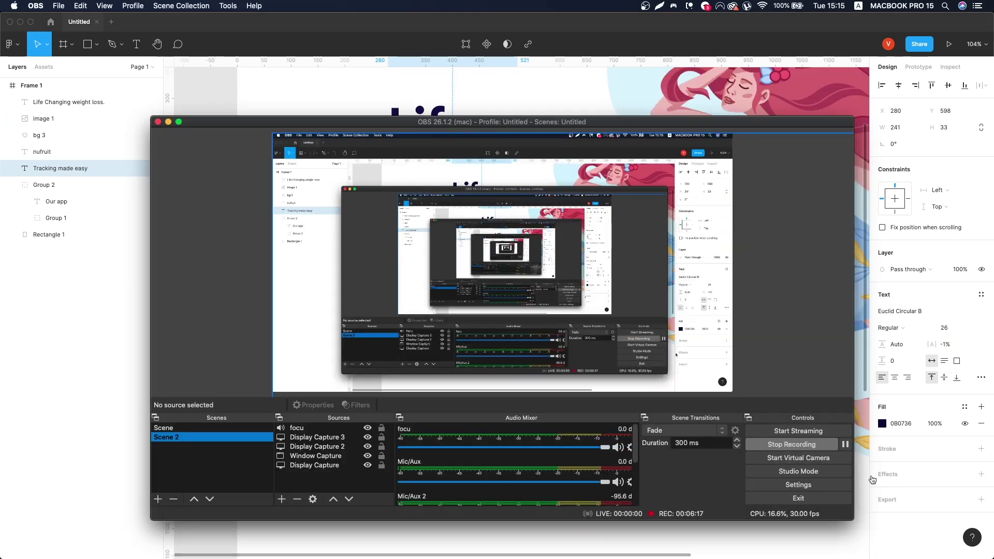
key(super+Tab)
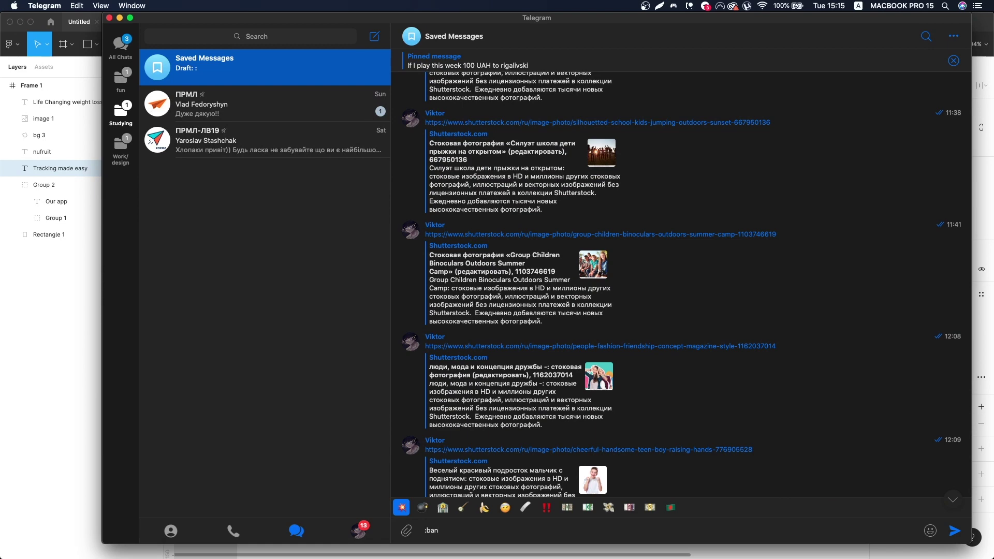
text(a)
key(super+Tab)
key(super+d)
Place a banana emoji right after the 'Tracking made easy' subtitle at size 38.
drag(466, 267, 555, 268)
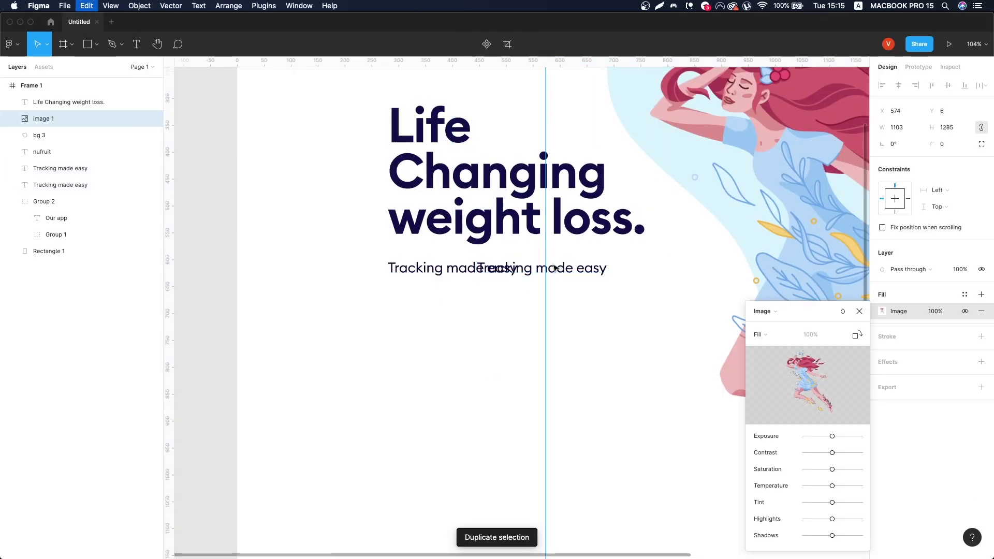
double_click(555, 267)
key(super+v)
key(Escape)
text(38)
key(Return)
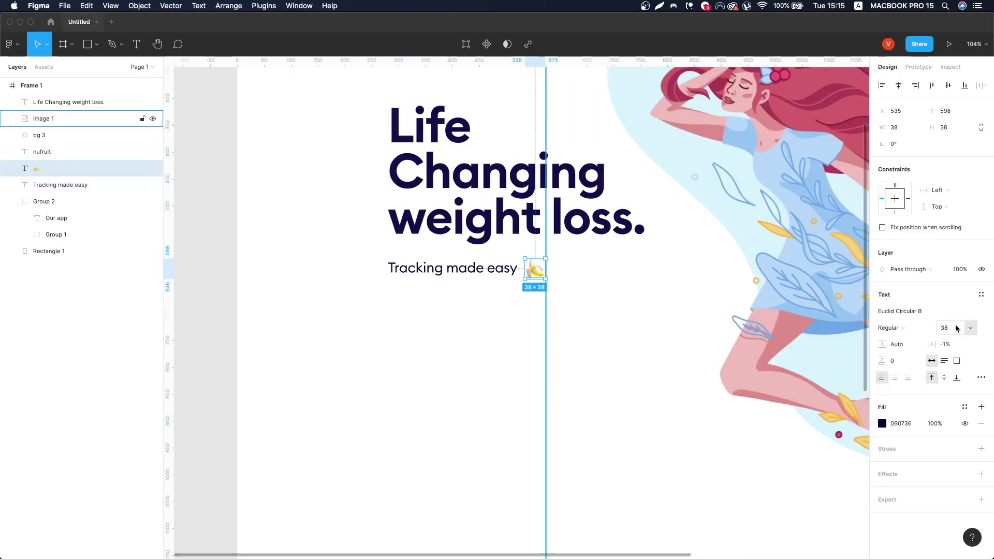
key(super+Tab)
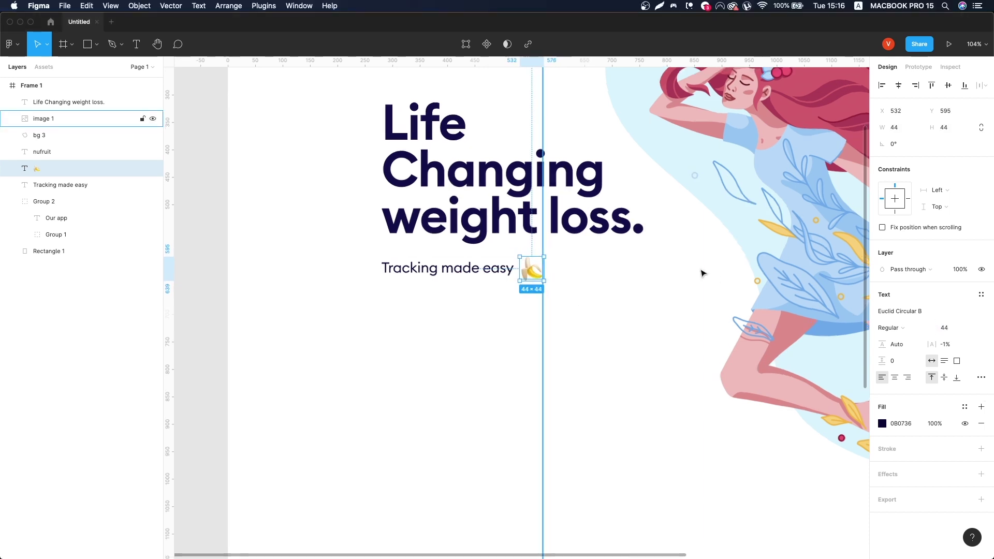
Draw a thin yellow #FFD32C bar under the word 'easy'.
scroll(702, 272, down, 5)
click(96, 44)
click(111, 69)
scroll(509, 249, up, 10)
drag(512, 257, 581, 259)
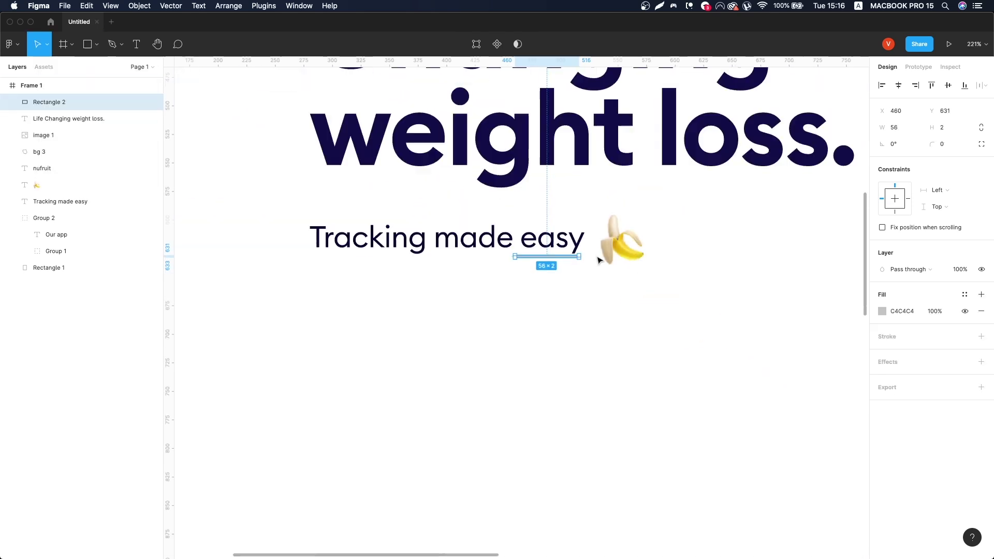
click(965, 295)
click(904, 437)
scroll(564, 252, up, 3)
scroll(565, 252, up, 3)
scroll(565, 252, up, 5)
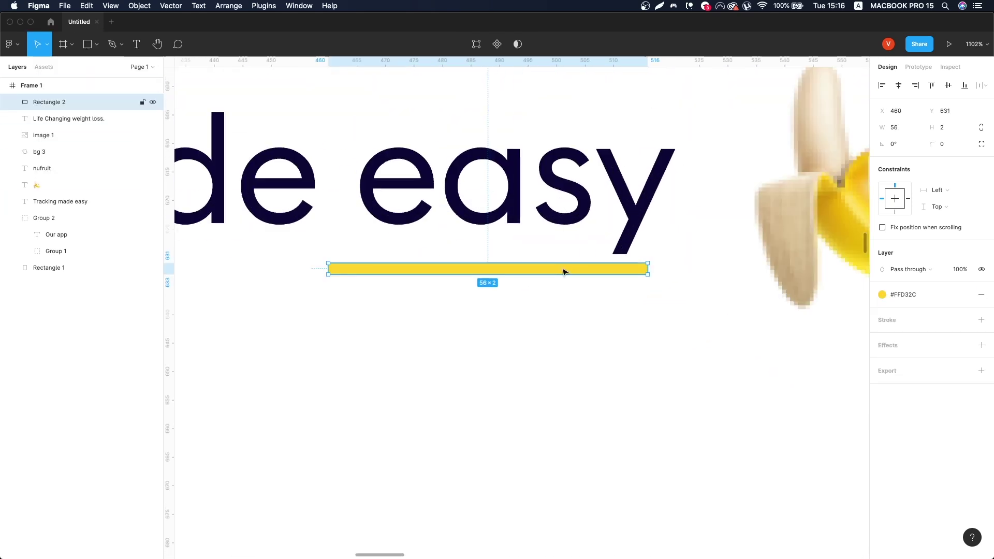
drag(566, 270, 630, 282)
scroll(364, 284, down, 10)
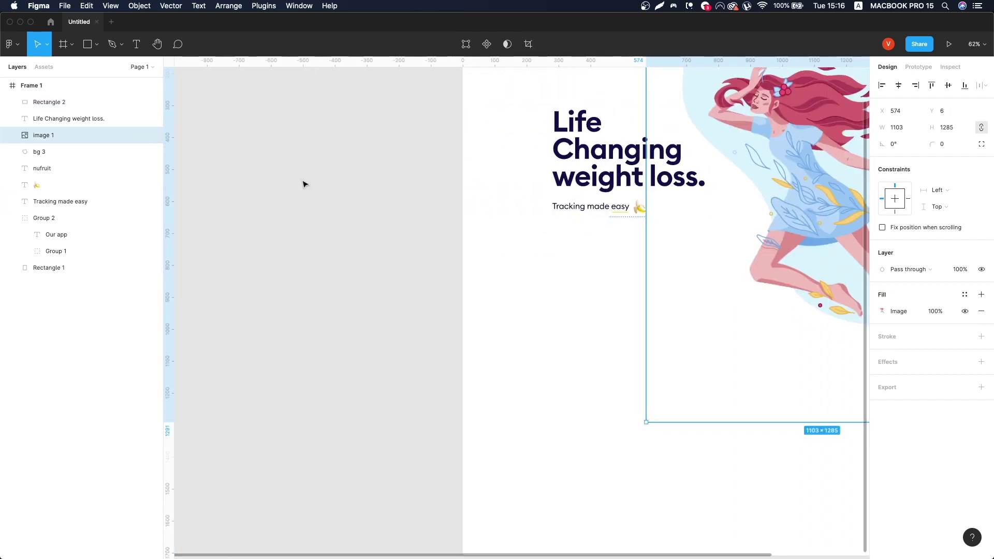
Draw a wide button rectangle below the subtitle and paste the label text into it.
click(303, 192)
click(87, 44)
click(351, 287)
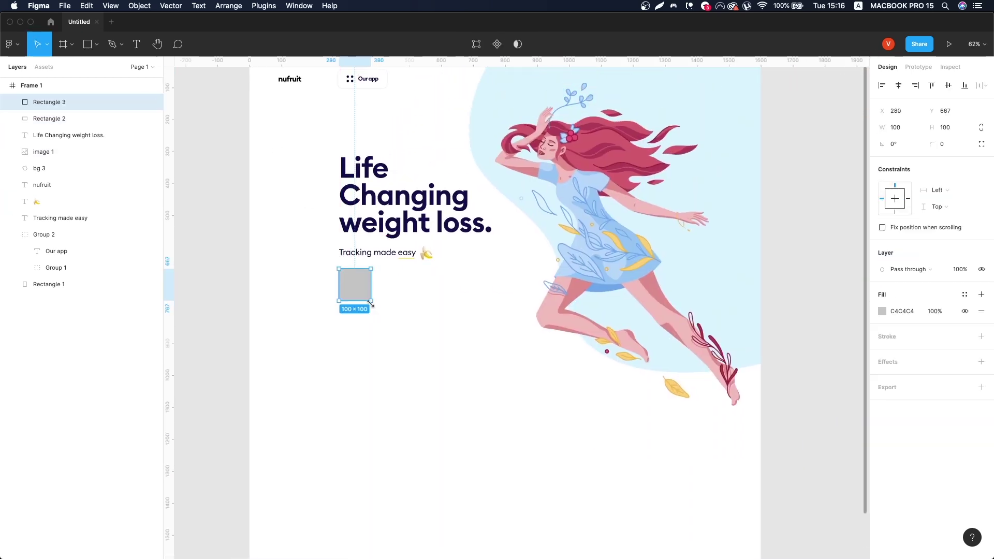
drag(371, 303, 423, 298)
scroll(380, 290, up, 5)
key(ctrl+v)
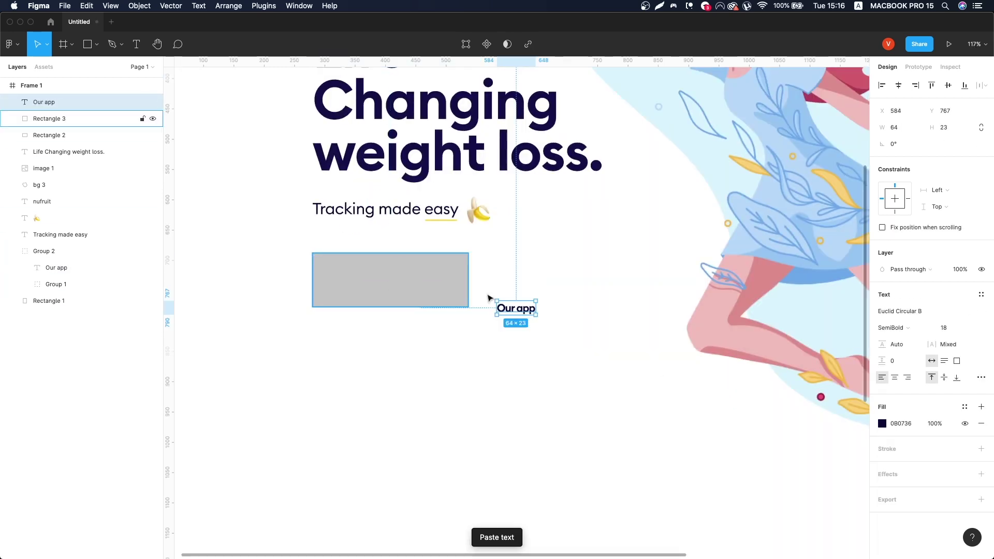
drag(510, 310, 392, 284)
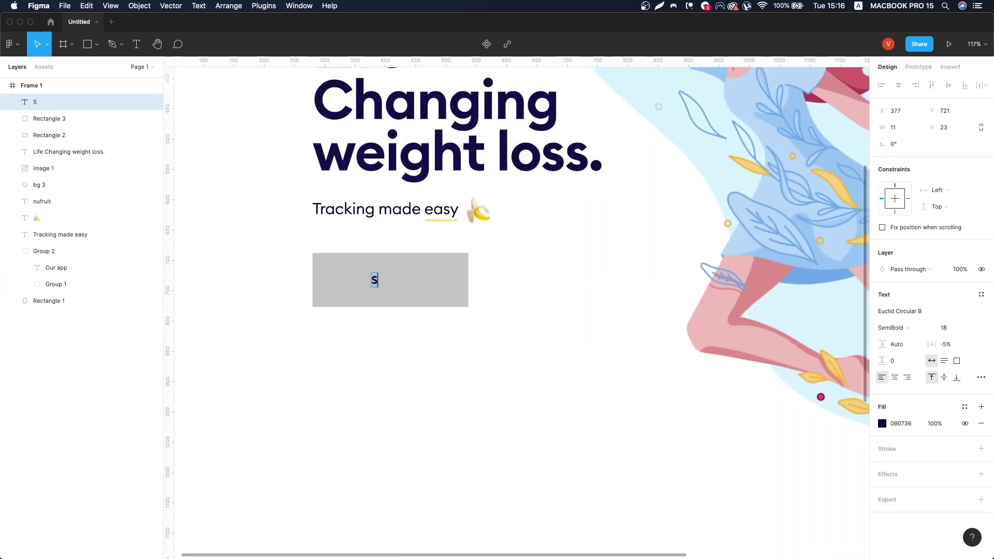
Fill the button rectangle navy #130F49 and round its corners.
click(882, 424)
click(336, 298)
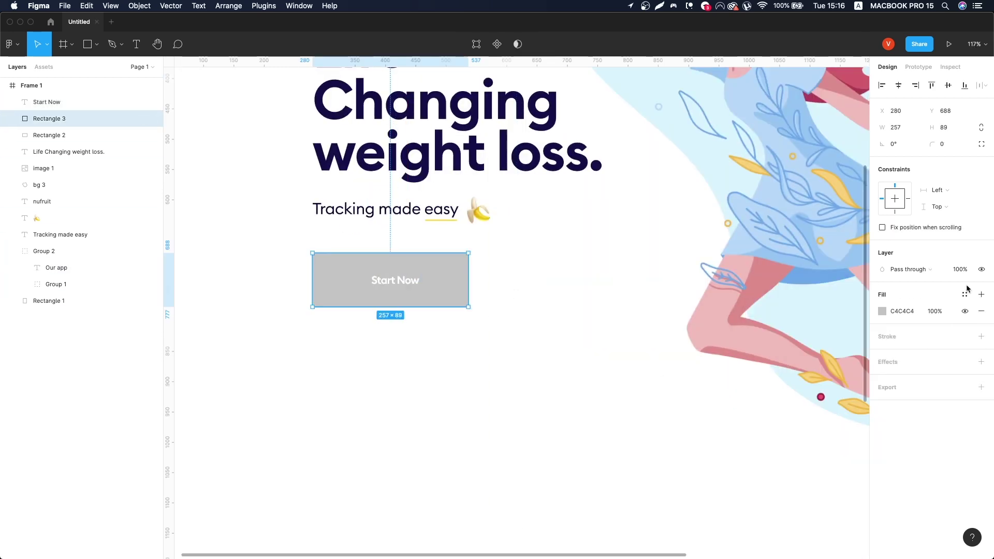
click(901, 311)
text(130F49)
click(943, 144)
text(31)
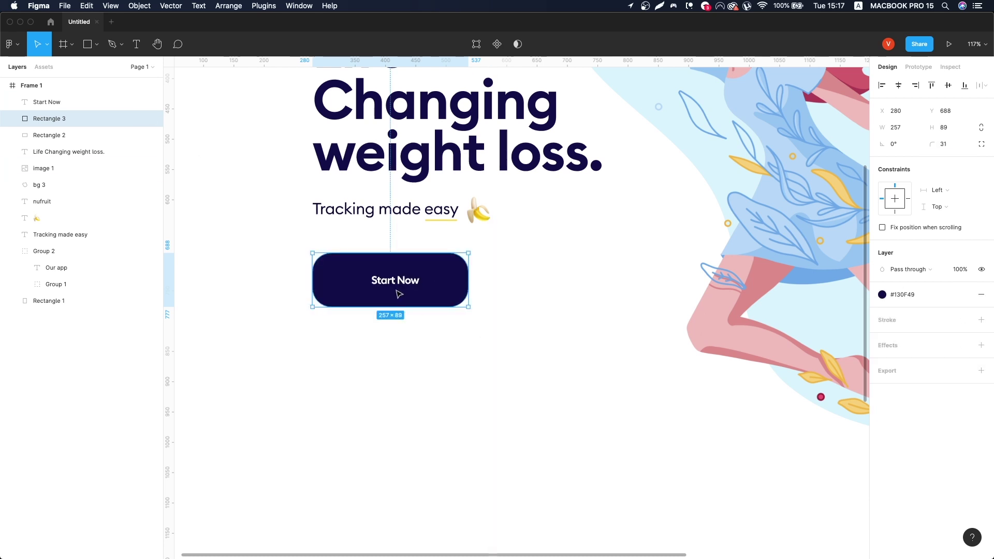
Centre the Start Now label, set the corner radius to 20, and narrow the button.
click(395, 280)
click(948, 329)
shift+click(337, 297)
click(898, 85)
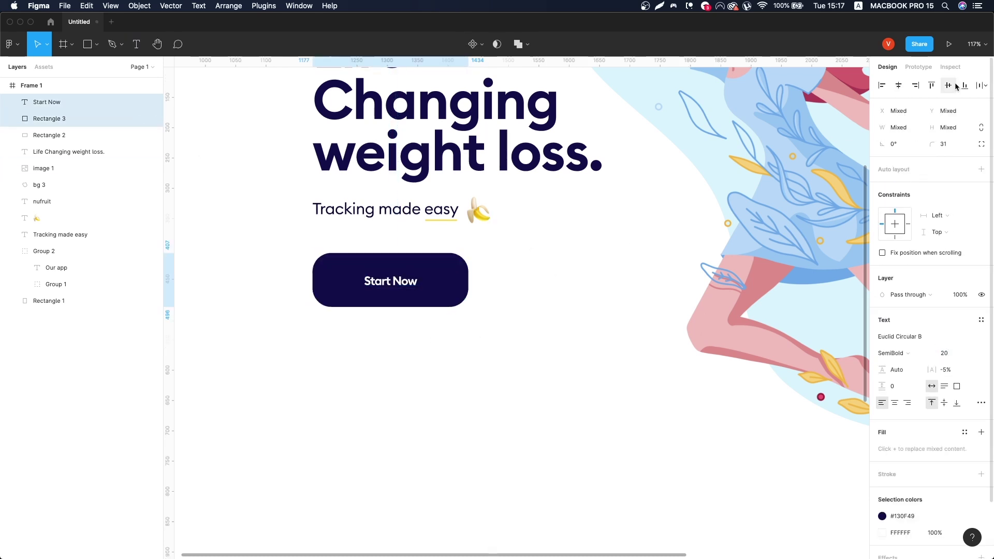
click(464, 291)
click(945, 144)
text(20)
shift+click(466, 284)
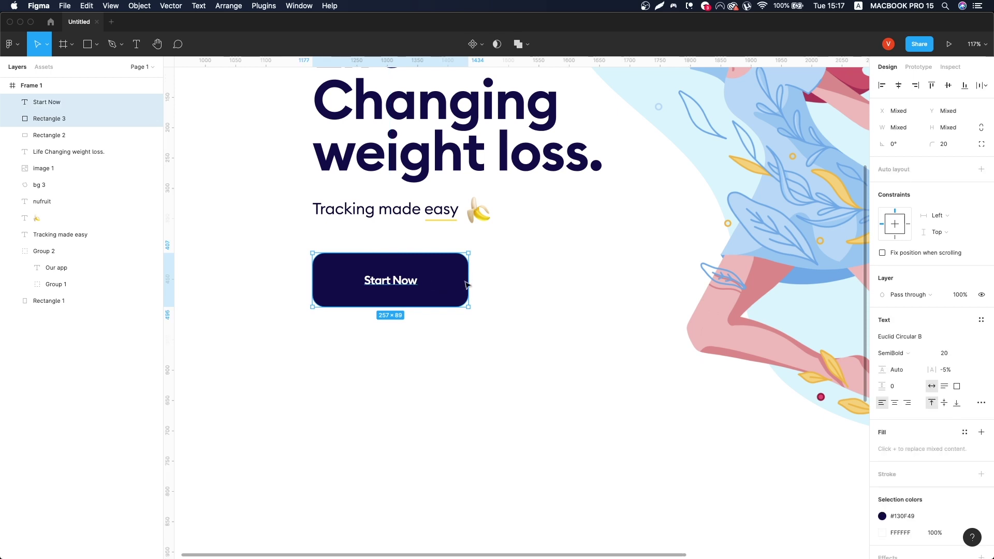
drag(443, 281, 433, 284)
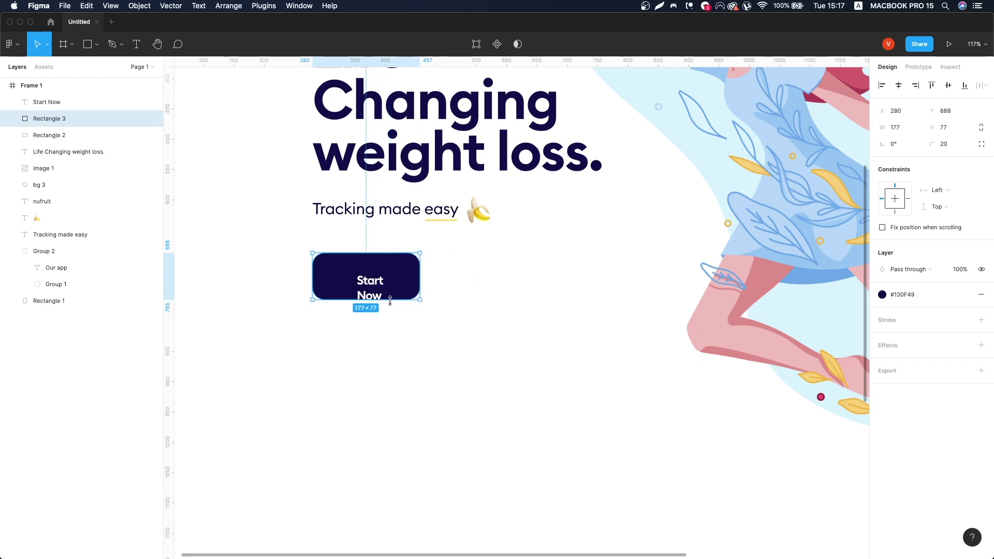
Re-centre the label in the button, group them, and nudge the button up.
scroll(390, 301, up, 1)
click(396, 285)
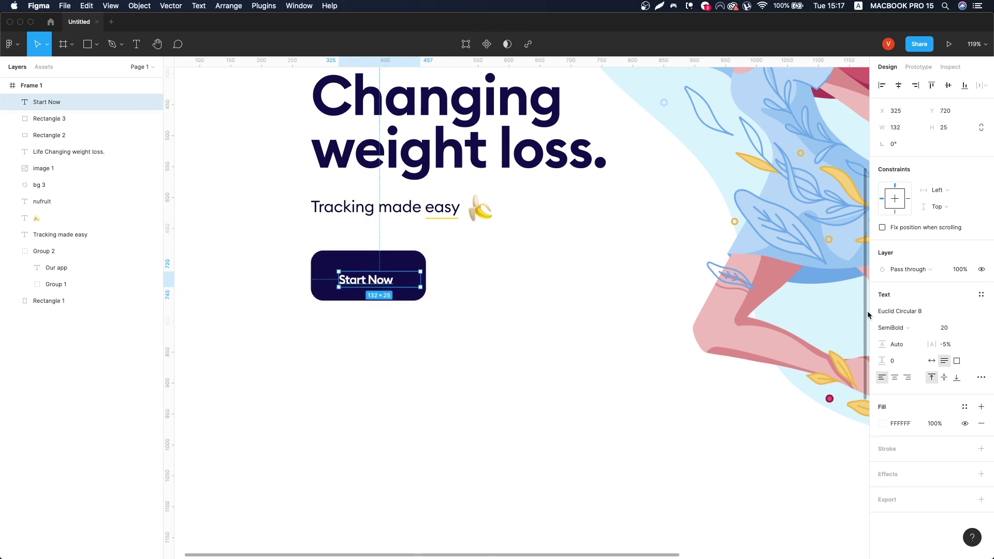
shift+click(49, 119)
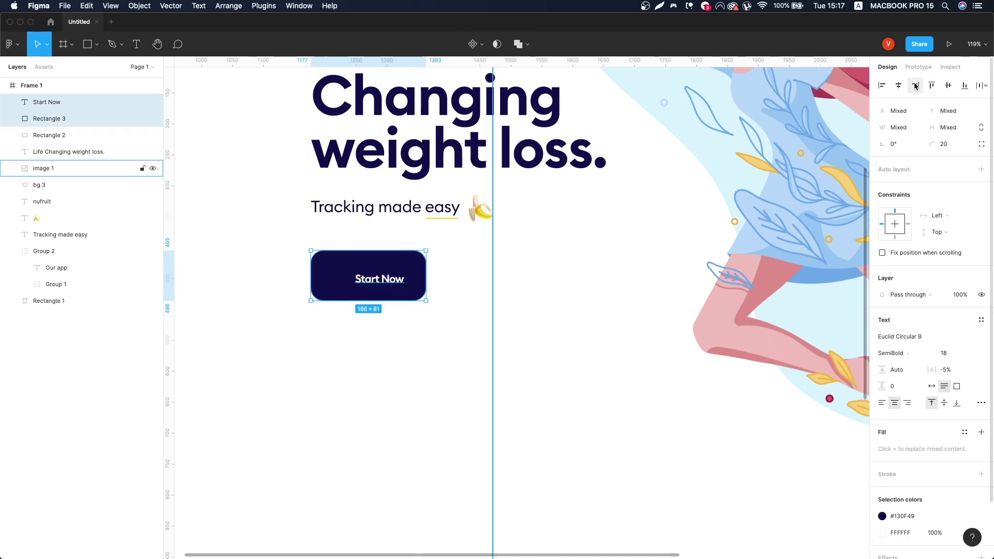
click(898, 85)
key(ctrl+g)
drag(392, 279, 391, 272)
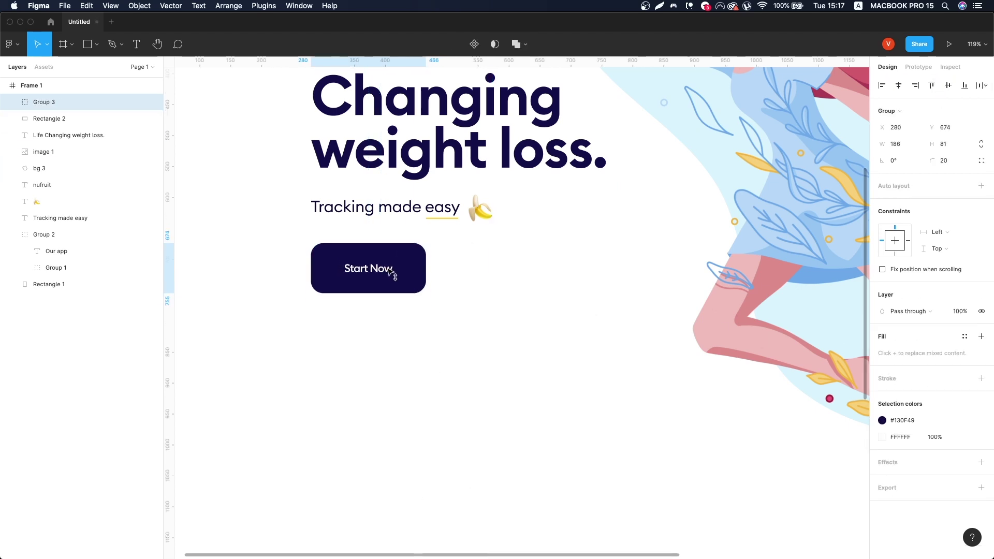
key(shift+1)
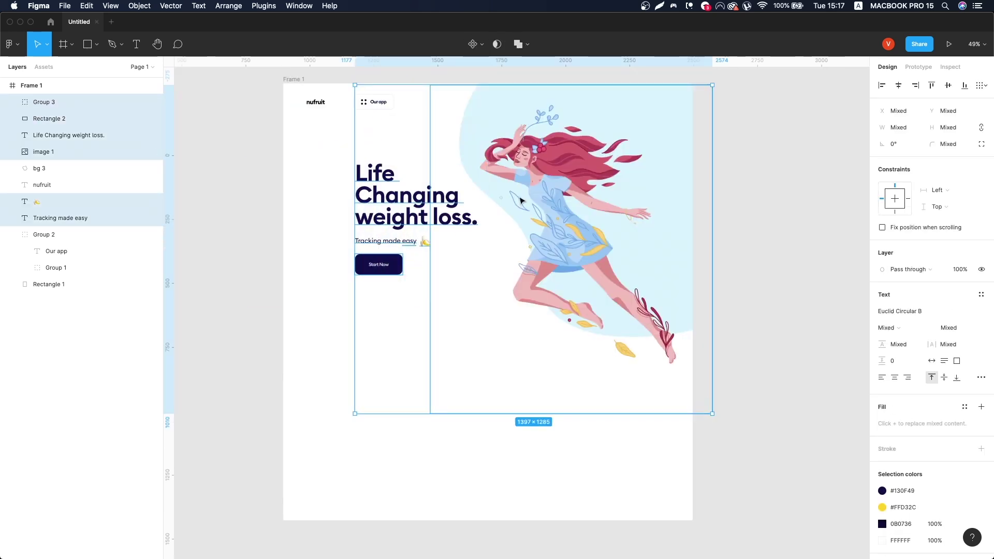
Group the hero heading, subtitle, emoji and button, then extend the page frame downward.
drag(243, 156, 440, 313)
key(ctrl+g)
click(289, 251)
click(31, 86)
scroll(490, 383, down, 5)
drag(490, 377, 490, 483)
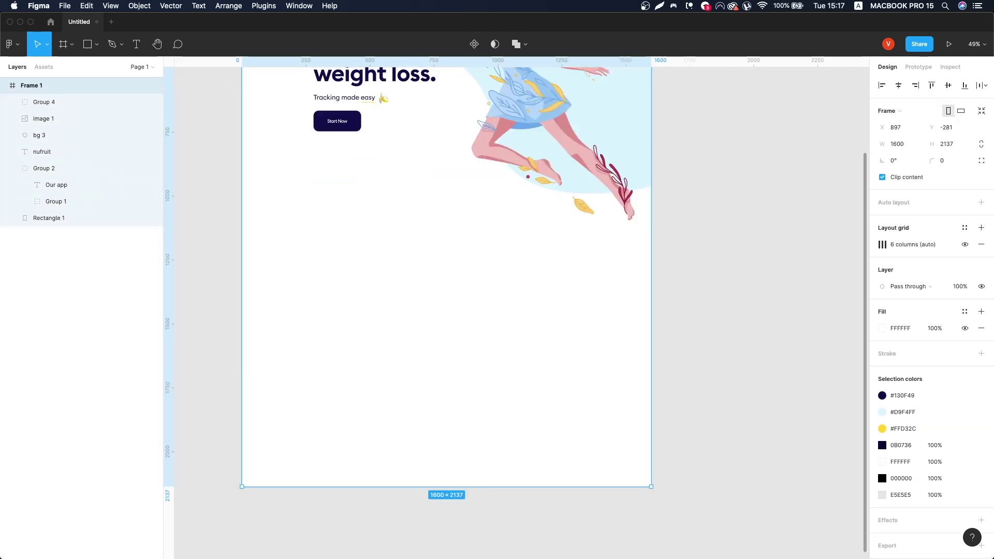
scroll(490, 484, up, 2)
Draw a circle below the hero section and lock the illustration in place.
click(96, 54)
click(103, 108)
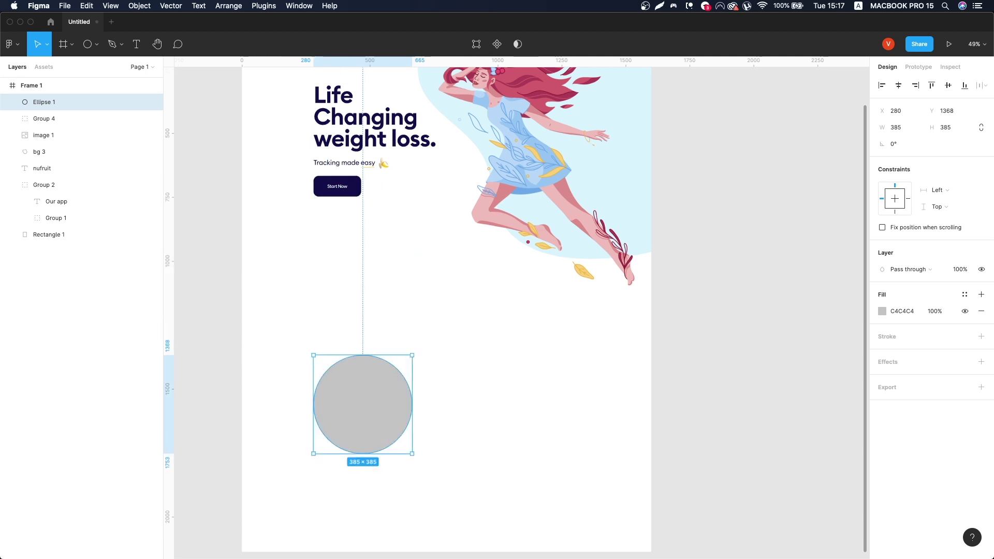
drag(313, 355, 413, 454)
drag(393, 386, 369, 326)
scroll(402, 344, up, 1)
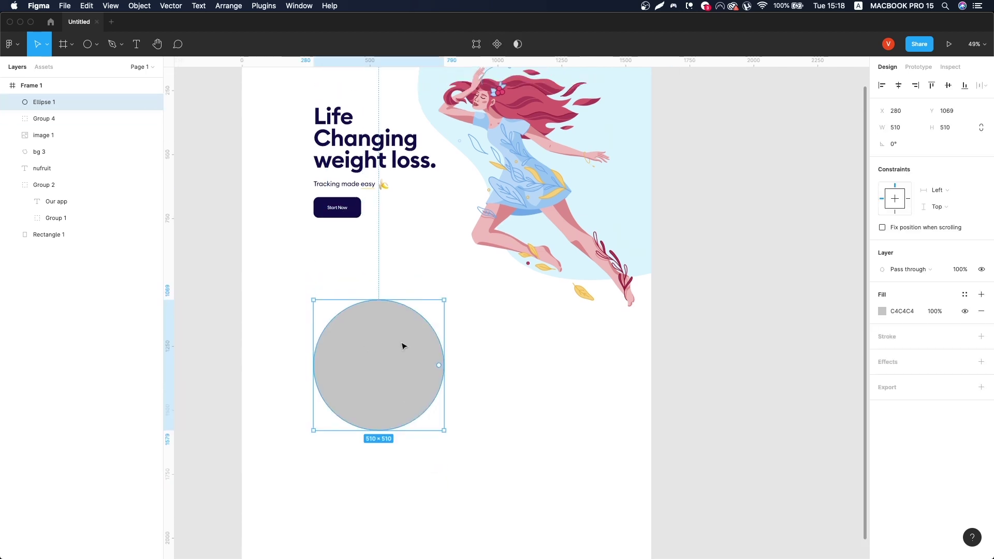
scroll(466, 207, up, 3)
drag(535, 159, 528, 158)
key(ctrl+shift+l)
click(624, 193)
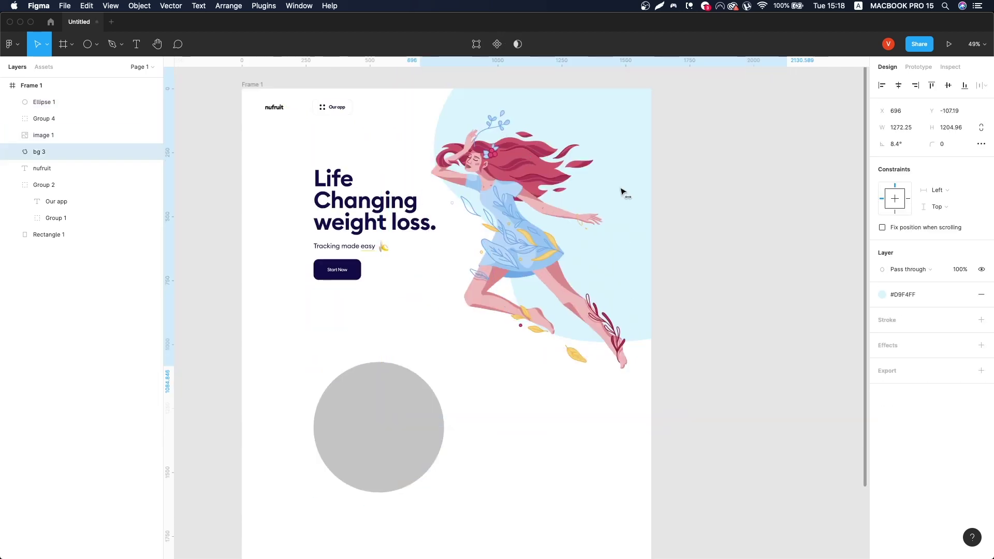
click(727, 318)
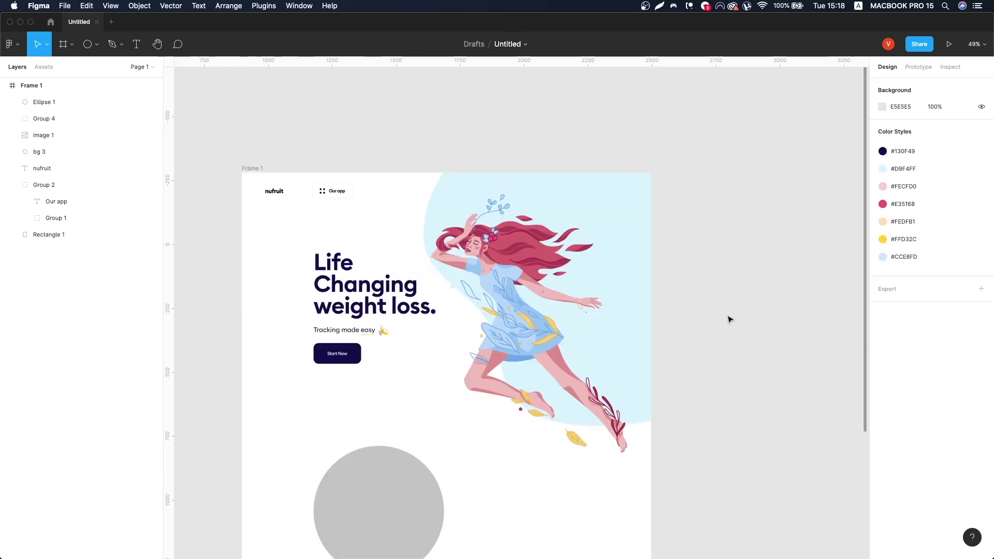
Shrink the circle, align it to the left grid column, and paste the banana app screenshot.
scroll(721, 304, down, 3)
click(411, 422)
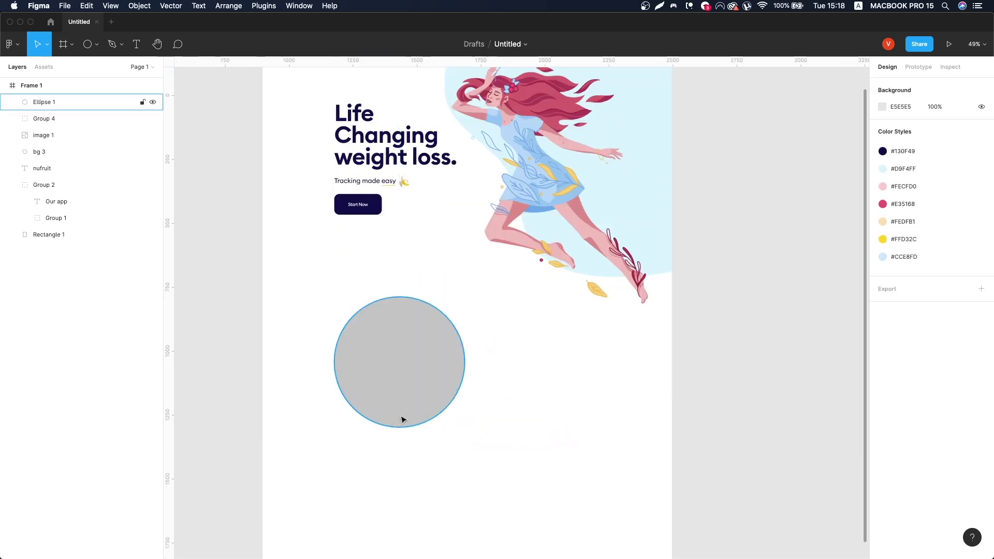
drag(402, 427, 404, 425)
key(ctrl+g)
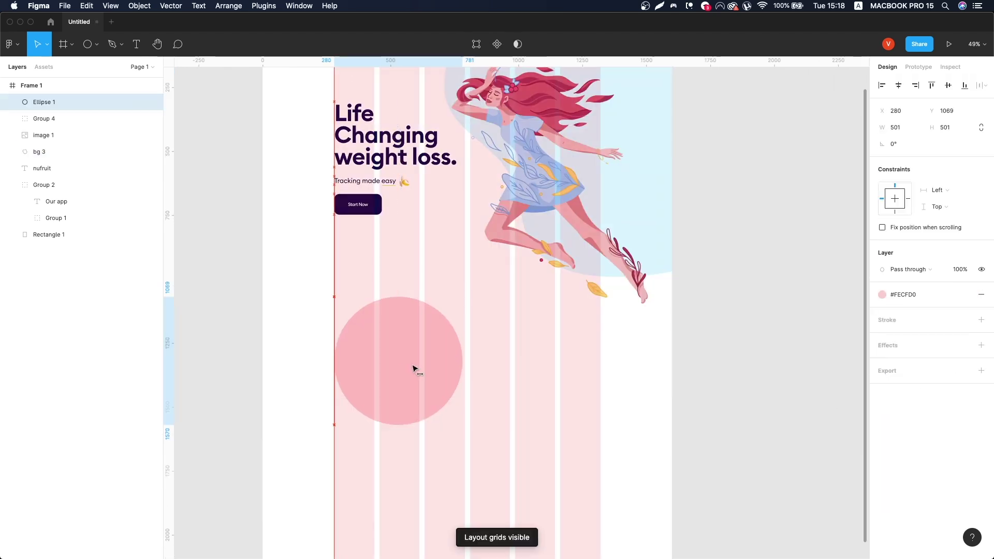
drag(417, 368, 415, 368)
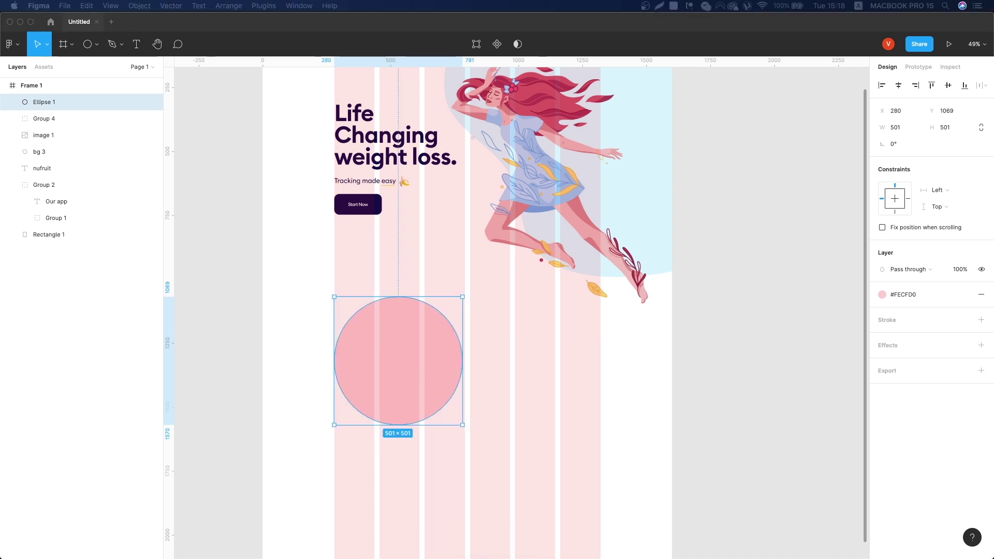
scroll(441, 393, left, 3)
click(562, 401)
key(ctrl+v)
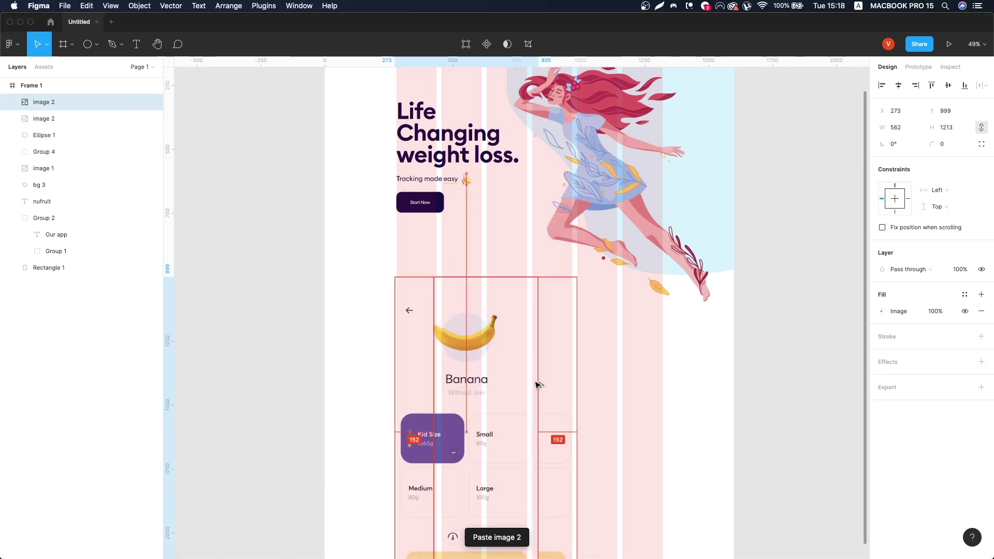
Scale the screenshot over the circle and clip it to a duplicate of the pink circle.
drag(539, 385, 503, 384)
key(ctrl+g)
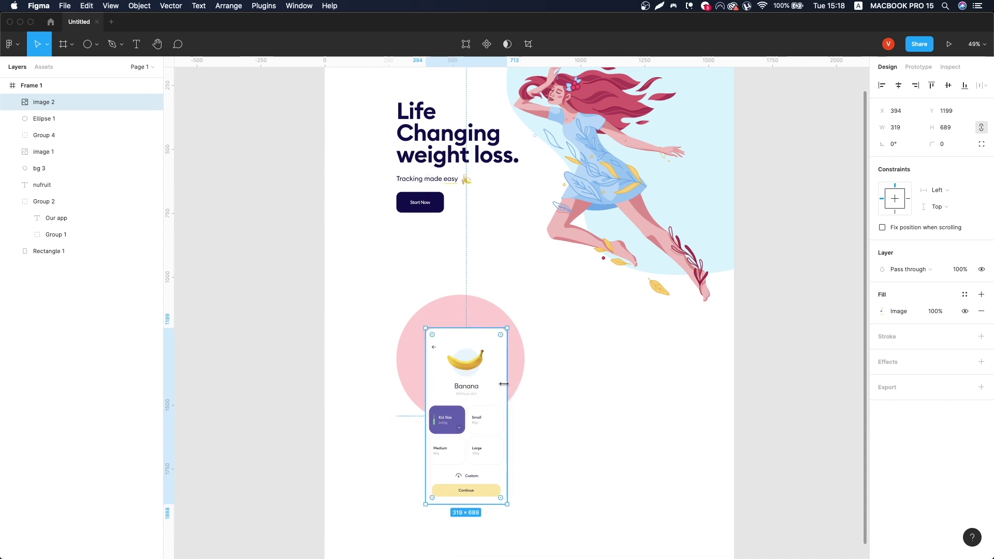
click(409, 372)
click(639, 333)
click(409, 372)
key(ctrl+d)
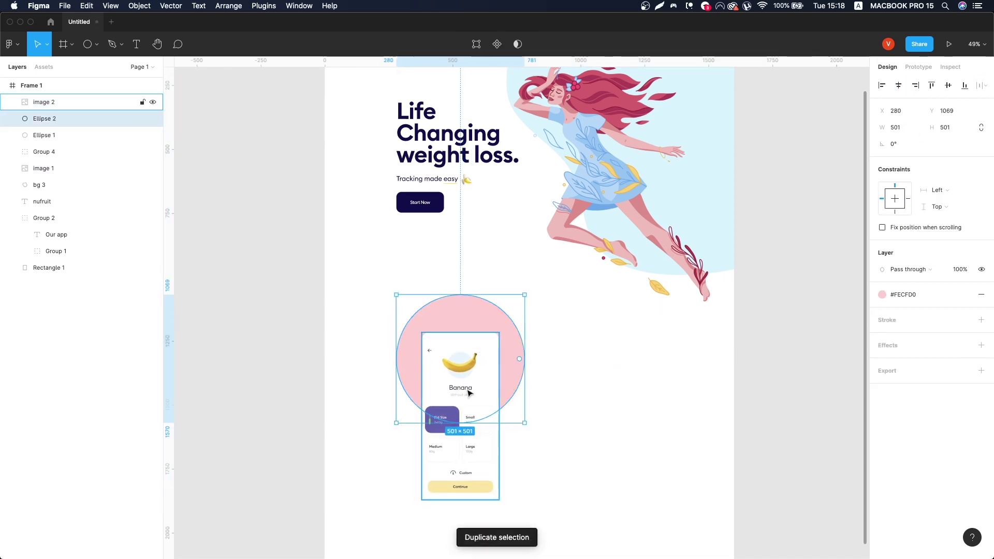
shift+click(468, 394)
key(ctrl+alt+m)
Fill a screenshot copy #E35168 at 20%, send it behind, and make it a layer blur.
click(982, 294)
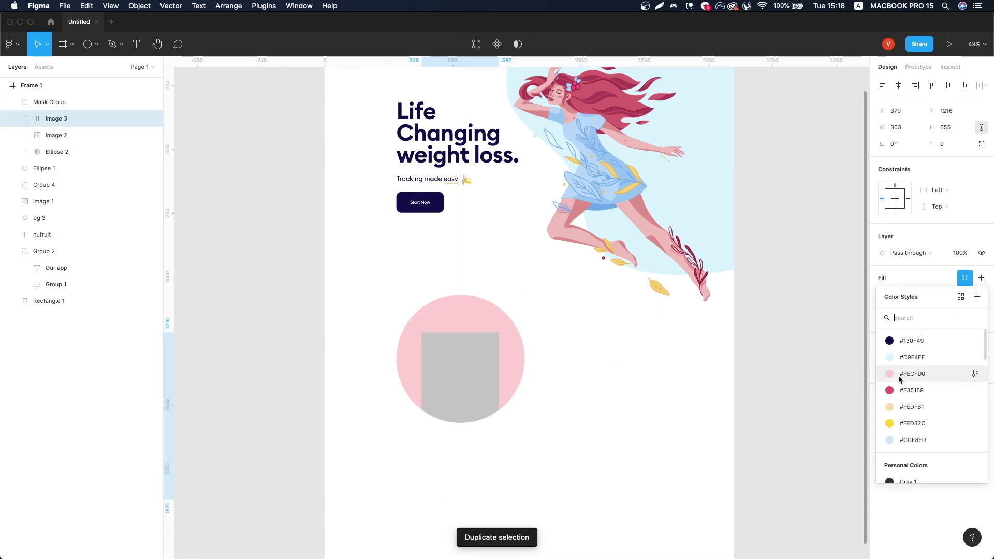
click(880, 388)
key(2)
key(ctrl+bracketleft)
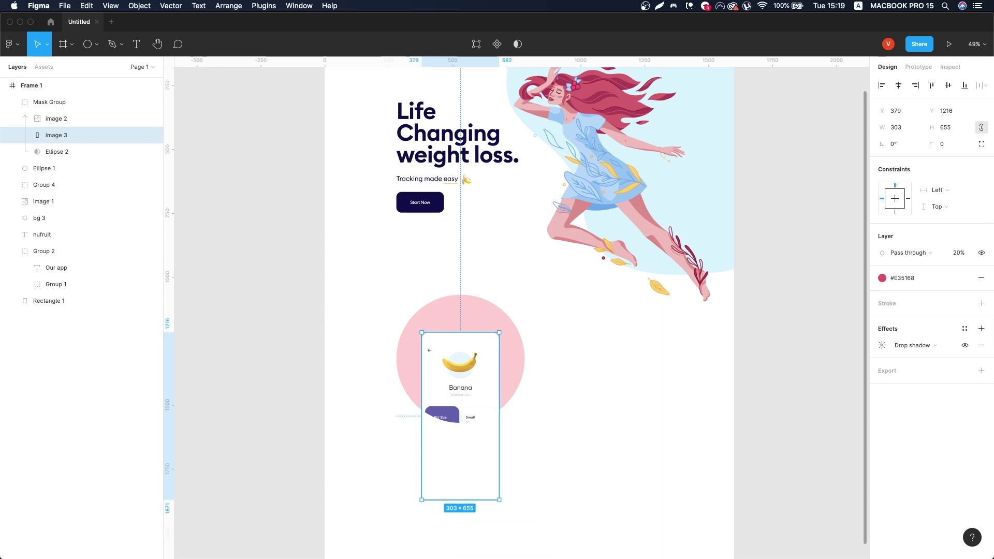
click(912, 345)
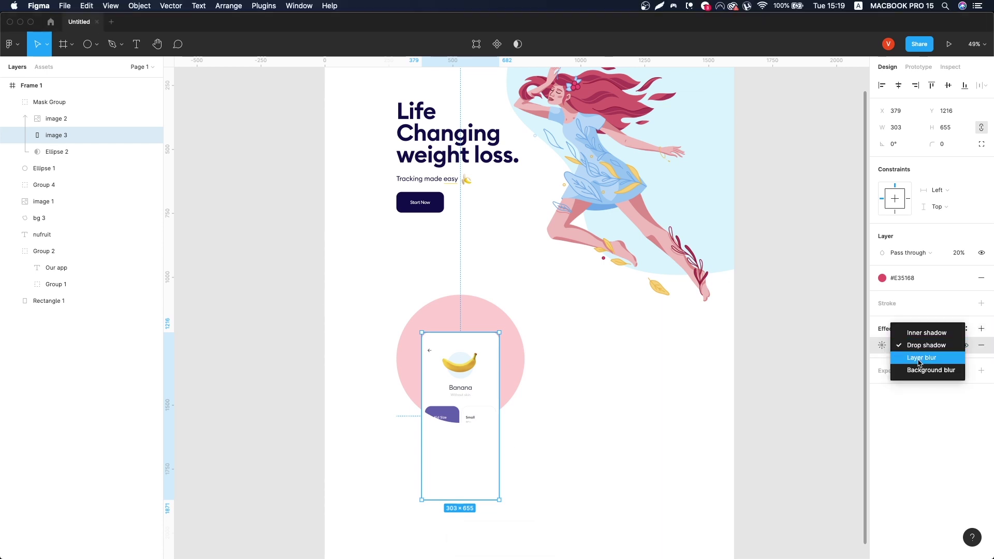
click(882, 346)
Offset the blurred copy, then reposition and slightly shrink both screenshots together.
drag(443, 365, 455, 372)
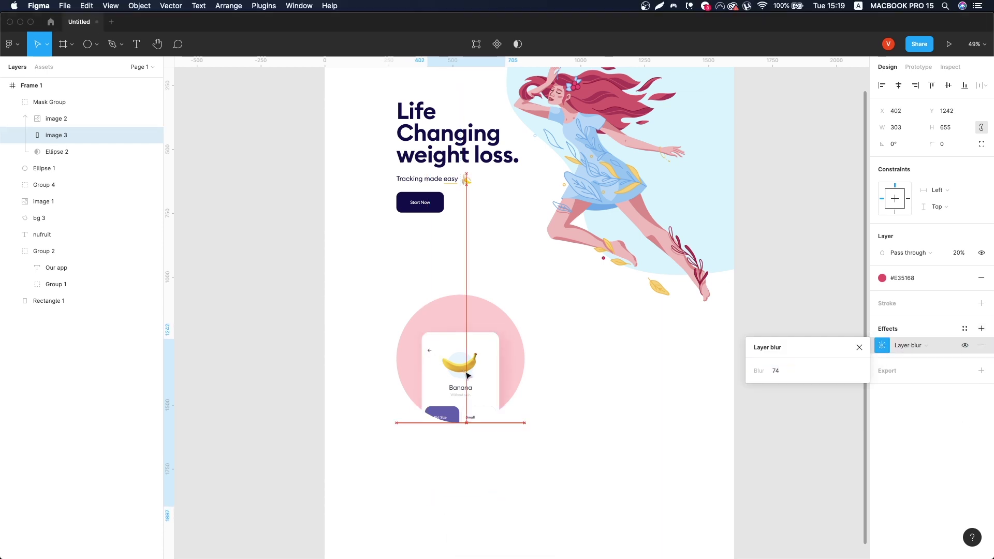
shift+click(456, 351)
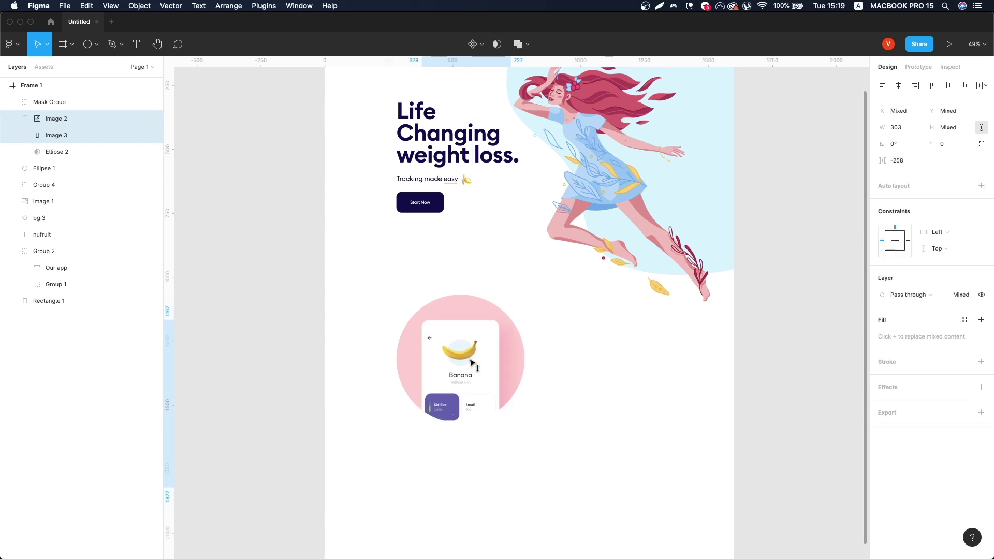
drag(472, 362, 473, 358)
drag(473, 315, 468, 393)
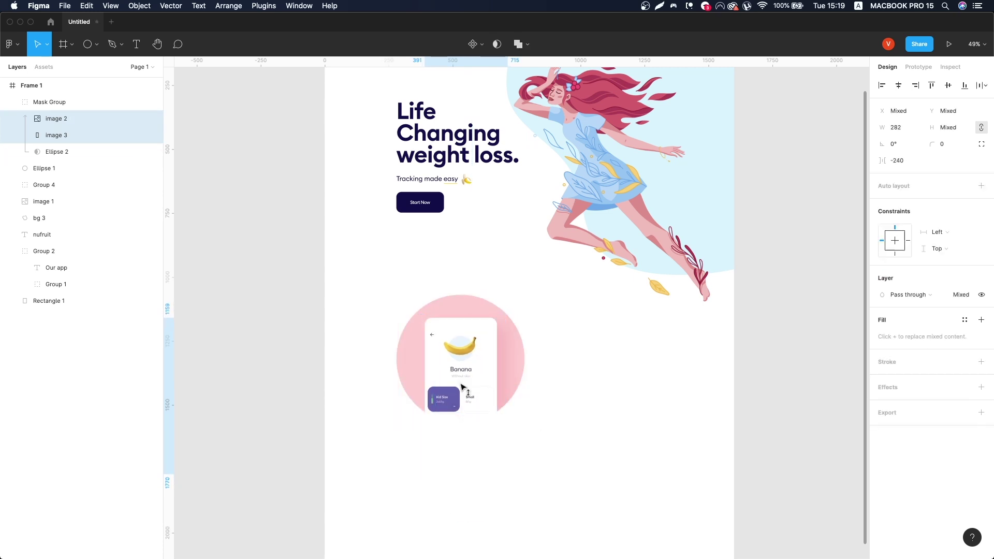
key(shift+Down)
Duplicate the hero text group beside the circle and delete the copy's emoji and underline.
key(Escape)
scroll(543, 366, right, 4)
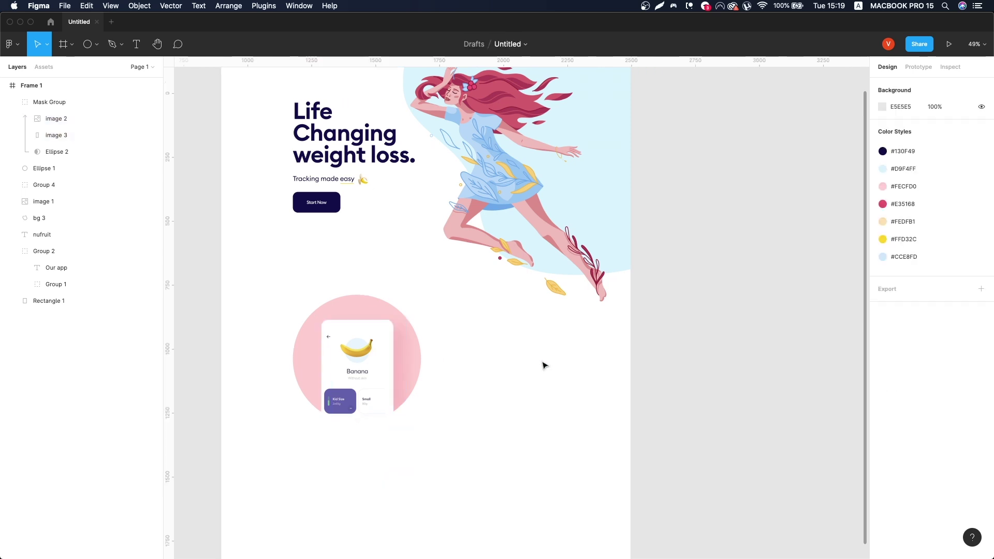
scroll(509, 375, down, 3)
scroll(508, 376, right, 4)
scroll(509, 381, left, 8)
click(386, 171)
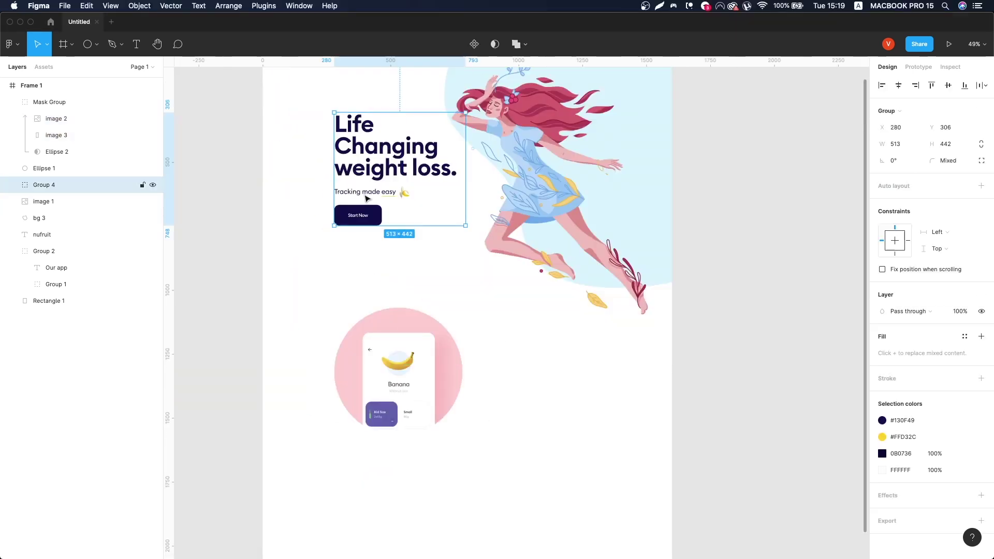
key(super+d)
drag(385, 179, 540, 382)
double_click(557, 395)
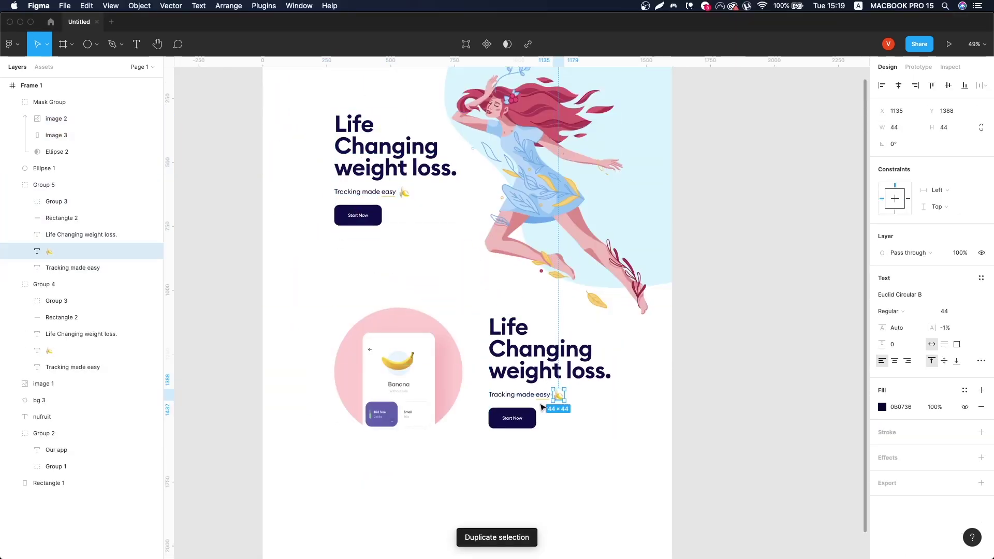
scroll(557, 396, up, 5)
shift+click(555, 397)
key(BackSpace)
Change the copied heading to 'Set your own targets.' at size 68 with tighter line spacing.
double_click(575, 313)
text(Se)
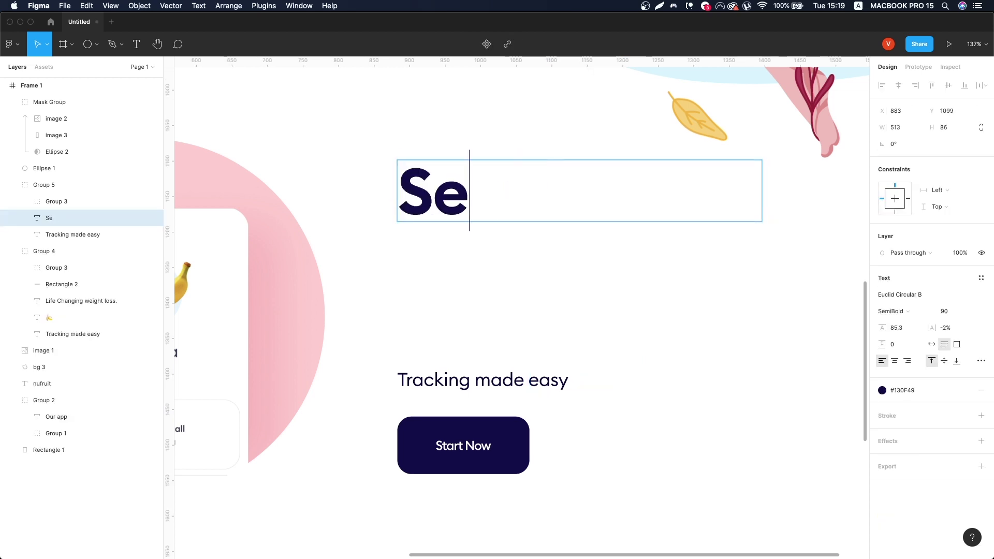
text(argets.)
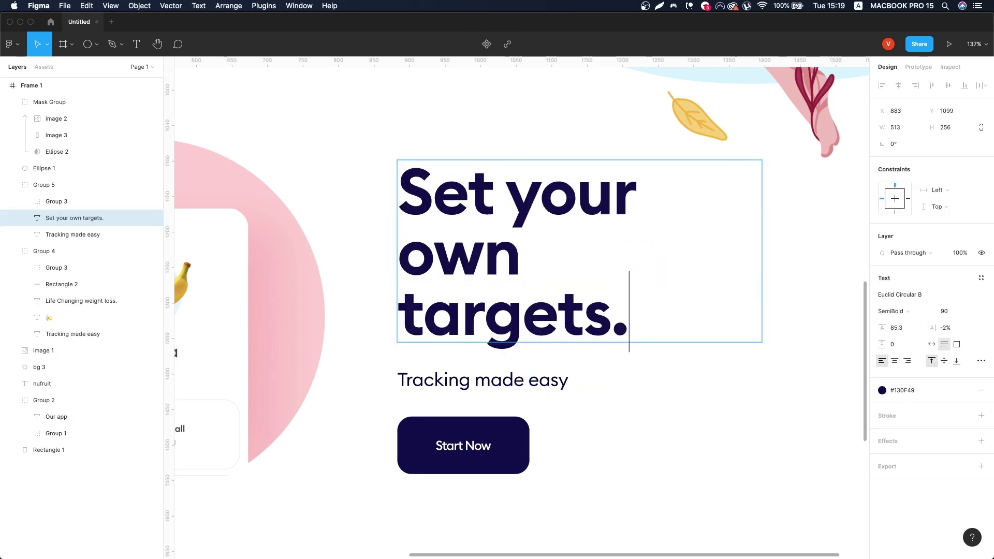
key(super+a)
text(68)
key(Return)
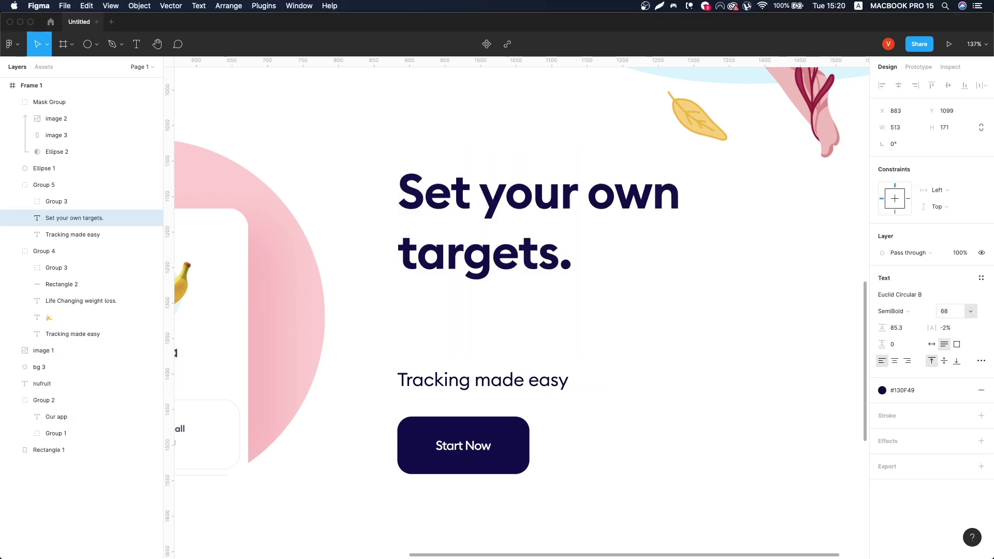
drag(881, 328, 859, 329)
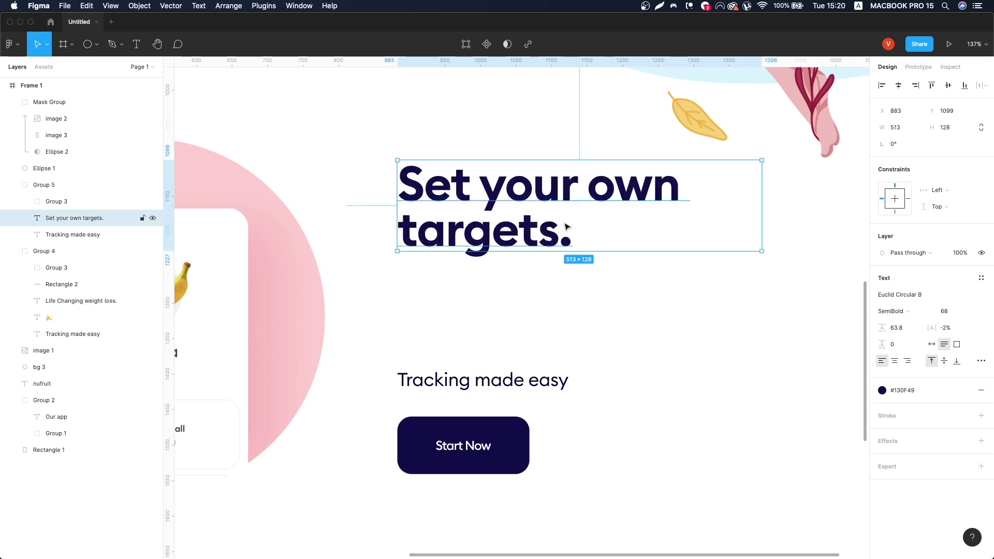
mouse_move(757, 197)
mouse_down()
mouse_move(759, 225)
mouse_move(659, 228)
mouse_move(679, 237)
mouse_up()
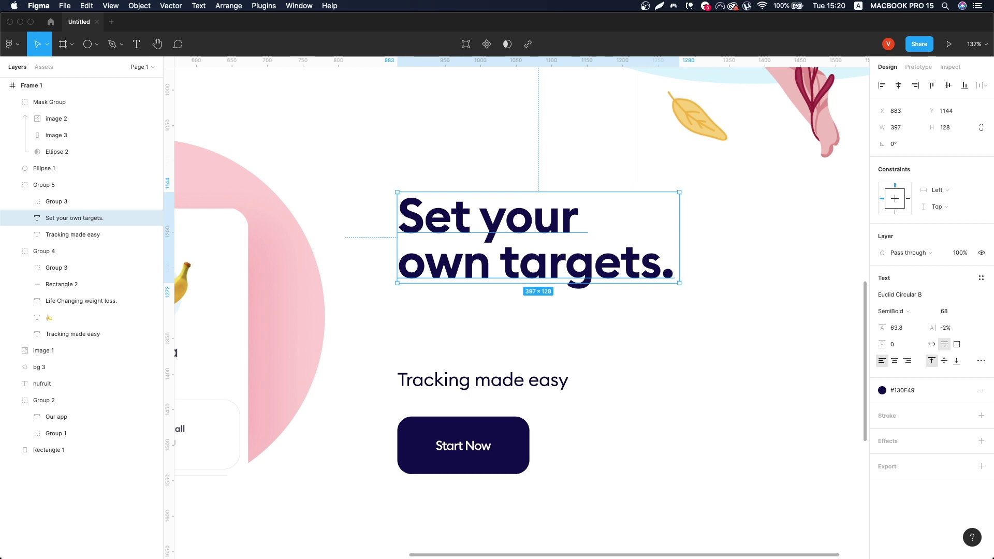
Narrow the paragraph to 437 px, apply the #130F49 style at 40% opacity, and adjust line spacing.
click(72, 234)
scroll(653, 362, down, 10)
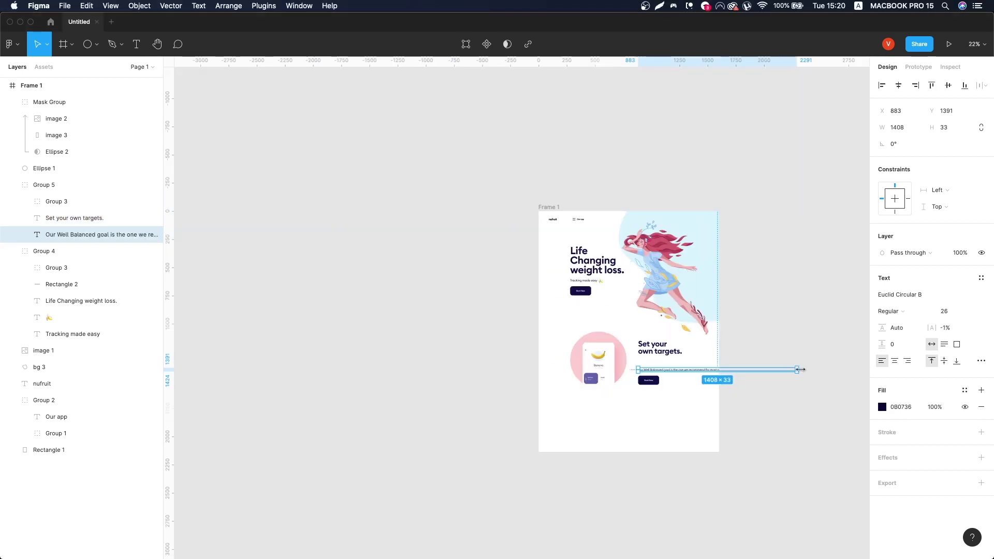
drag(801, 370, 716, 357)
scroll(716, 358, up, 5)
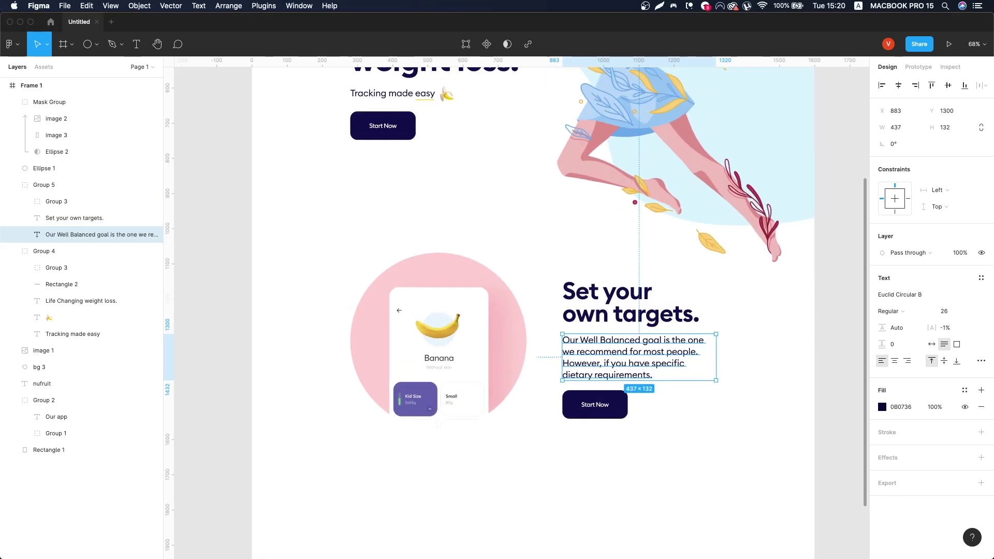
click(964, 390)
click(912, 415)
key(4)
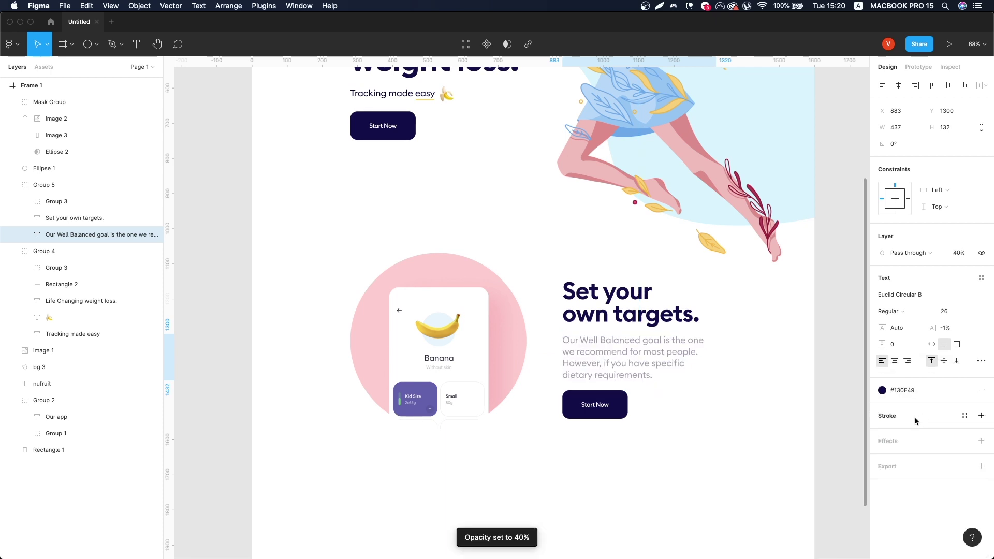
mouse_move(882, 328)
mouse_down()
mouse_move(771, 340)
mouse_move(779, 341)
mouse_up()
key(Return)
Select the Start Now button's background rectangle to restyle its fill.
click(602, 411)
double_click(603, 414)
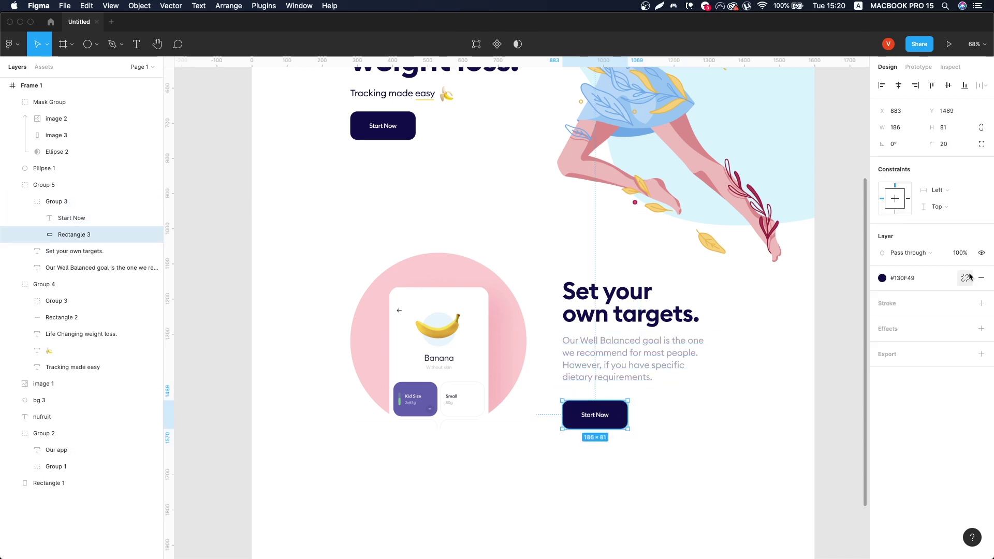
click(969, 278)
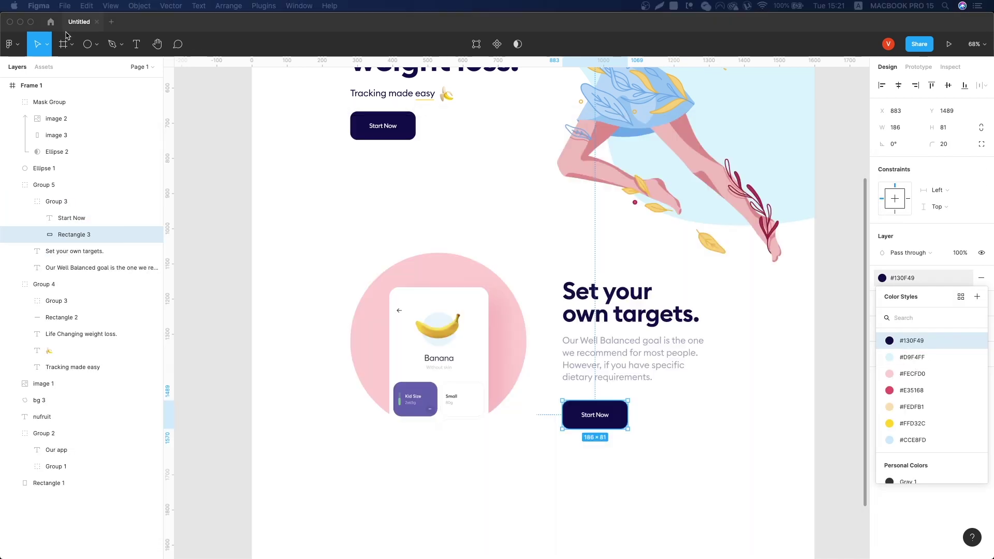
Search Community for 'apple store' and duplicate the Official Badges for Mobile App Stores file.
click(50, 22)
text(apple)
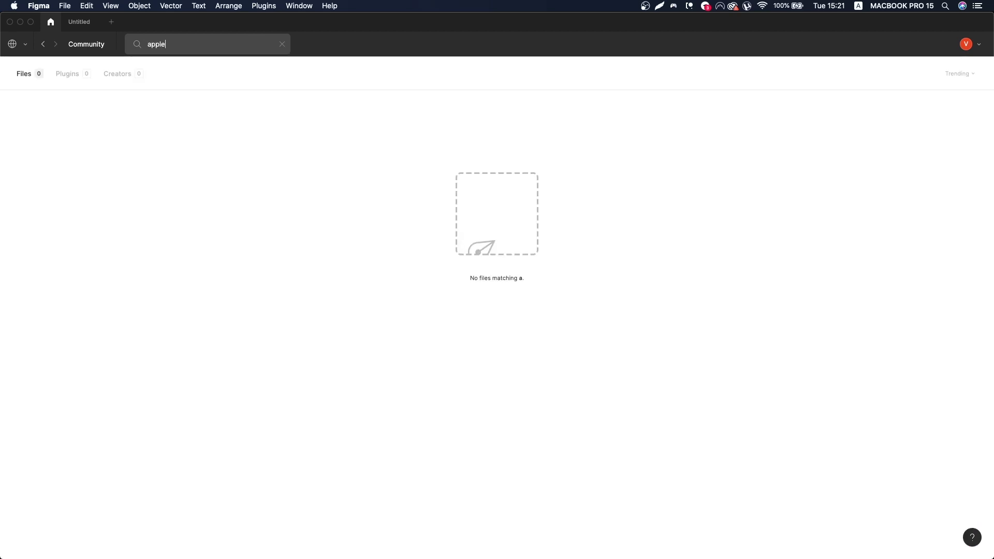
scroll(233, 155, down, 3)
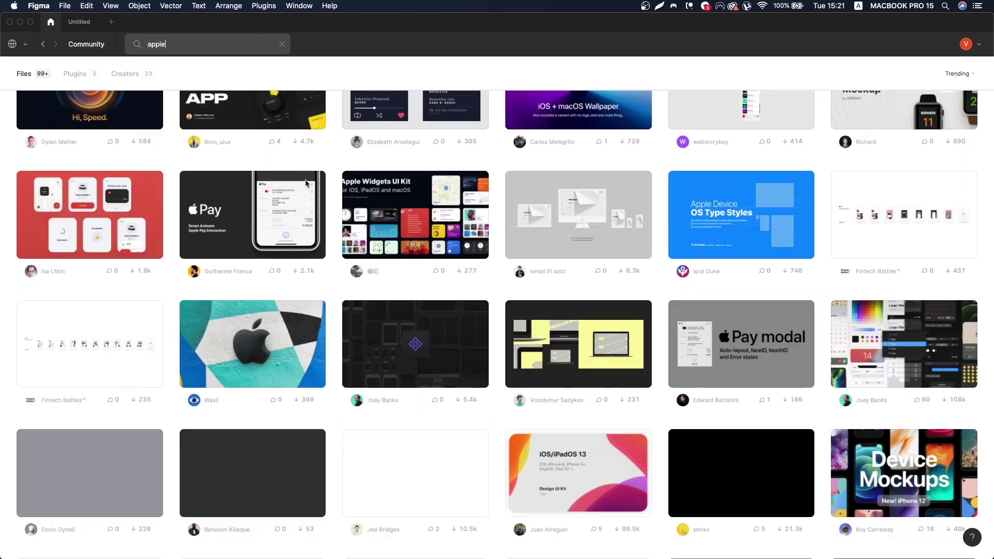
text(store)
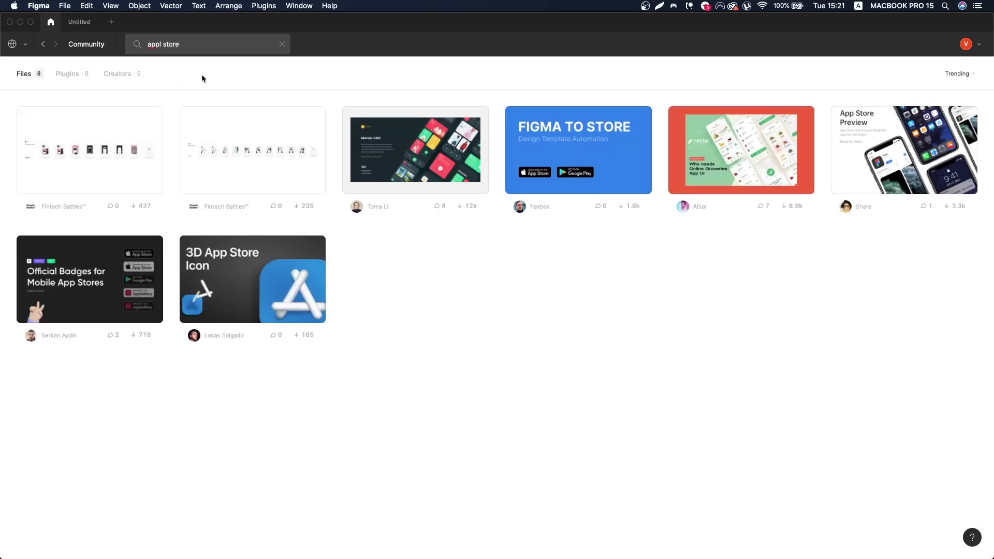
click(89, 275)
click(697, 81)
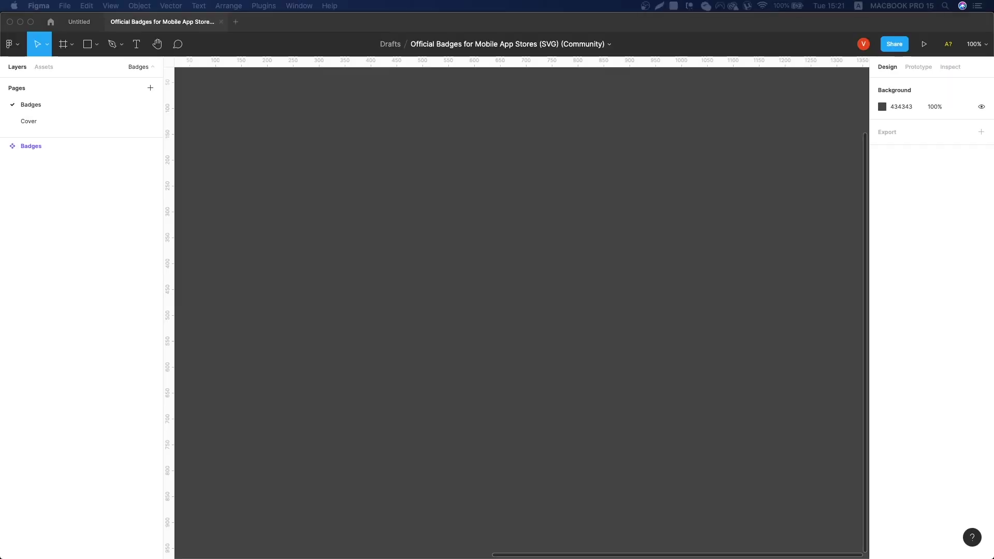
Go to the Badges page and drill into the App Store badge artwork.
click(37, 121)
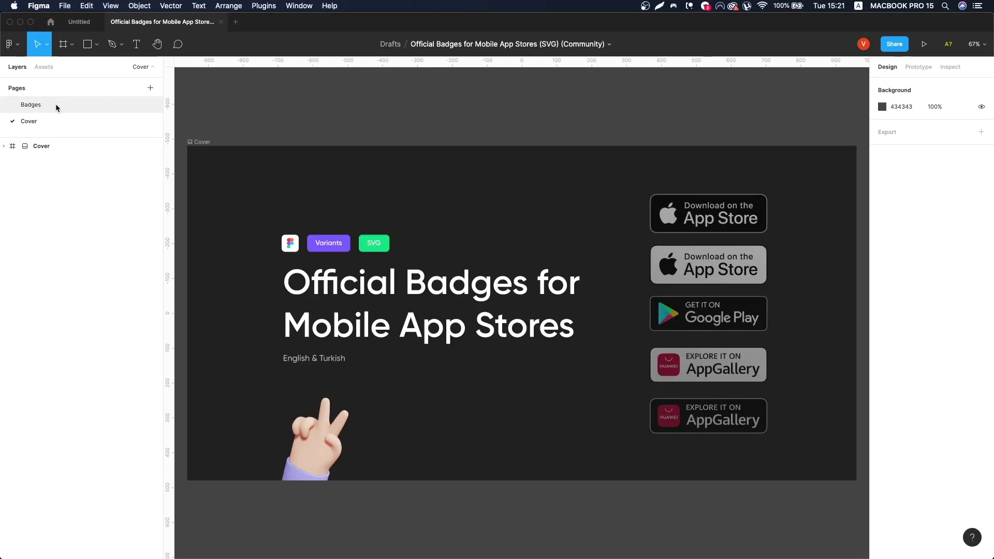
click(55, 104)
double_click(347, 318)
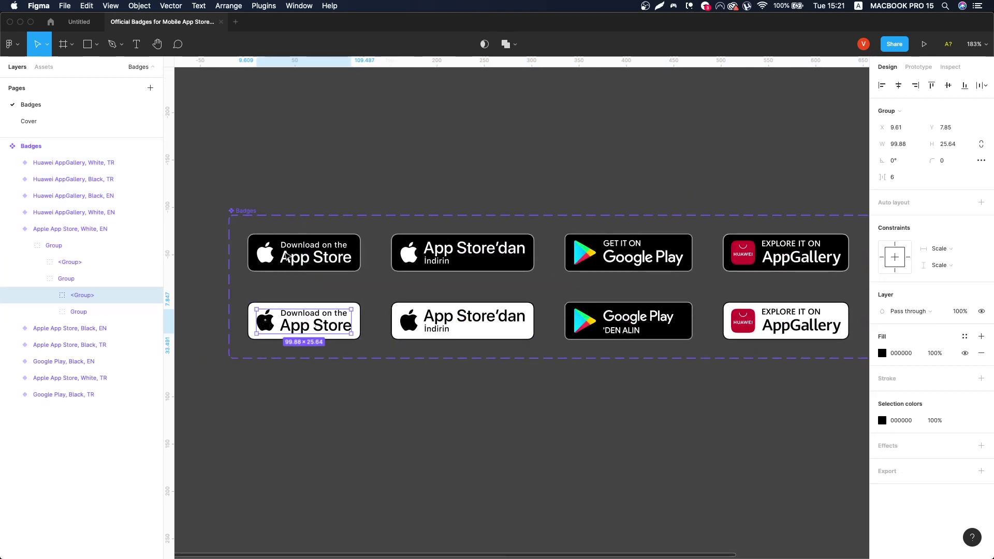
Copy the App Store logo artwork from the badge file into the Start Now button.
key(ctrl+Tab)
scroll(595, 413, up, 5)
key(ctrl+v)
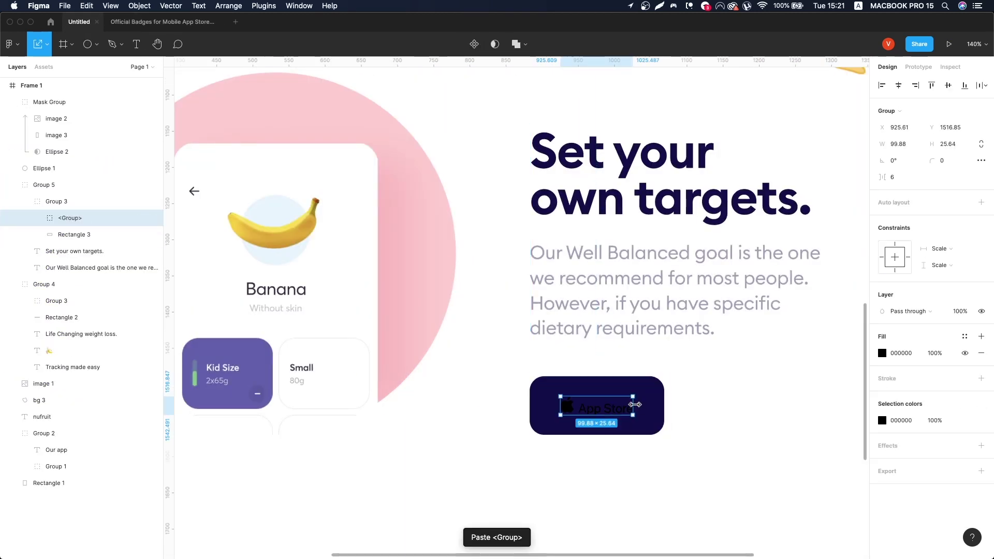
scroll(644, 414, up, 5)
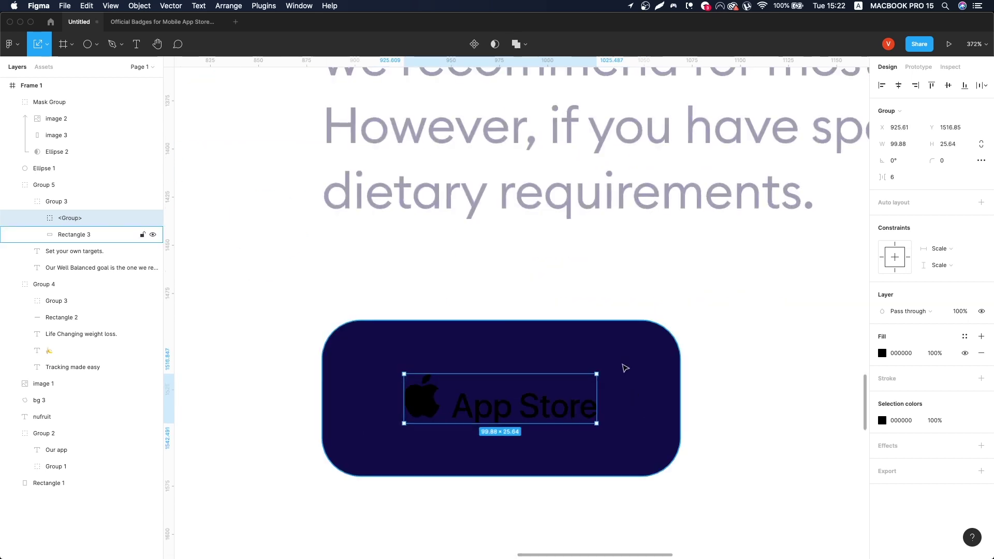
key(ctrl+Tab)
click(327, 312)
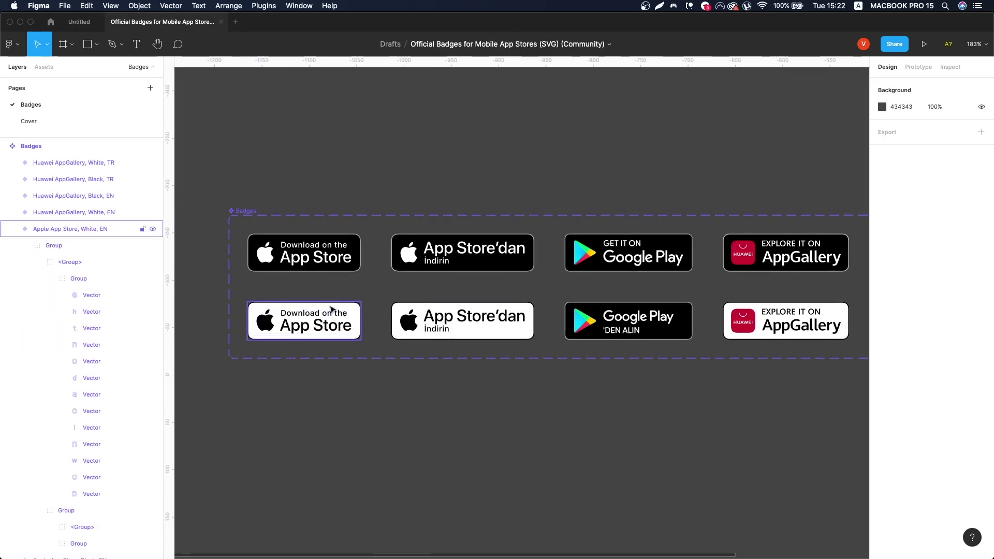
double_click(328, 315)
key(ctrl+Tab)
click(466, 329)
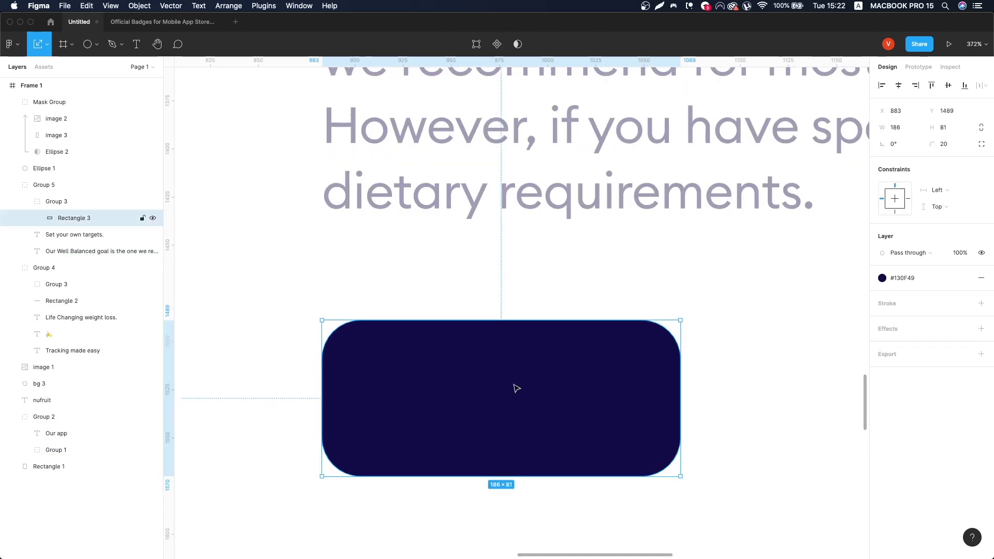
key(ctrl+v)
Enlarge the App Store artwork to fill the button and make the button background light blue.
click(647, 407)
click(587, 413)
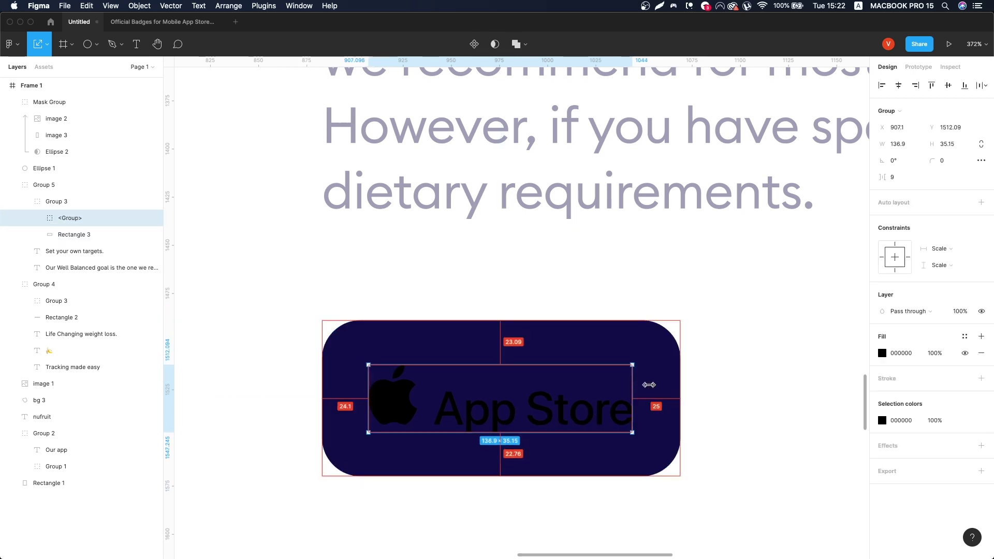
drag(625, 366, 633, 363)
click(655, 357)
click(962, 278)
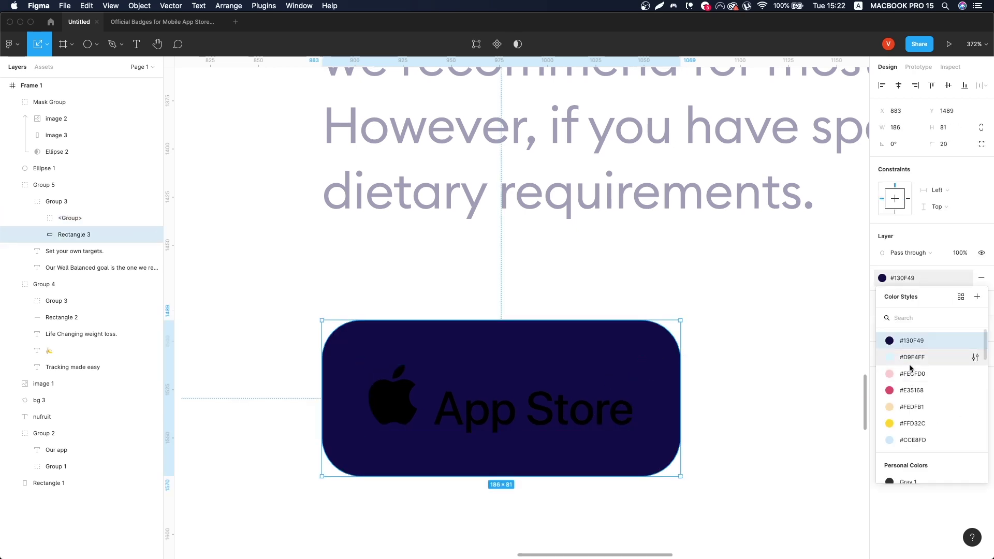
click(910, 365)
Colour the App Store logo navy #130F49, detached from its colour style.
click(518, 427)
click(964, 336)
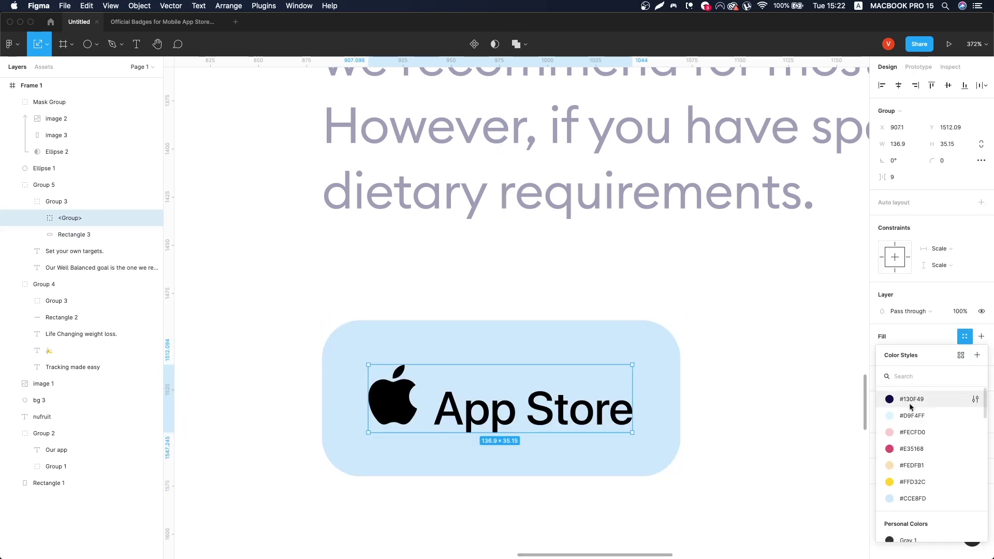
click(909, 399)
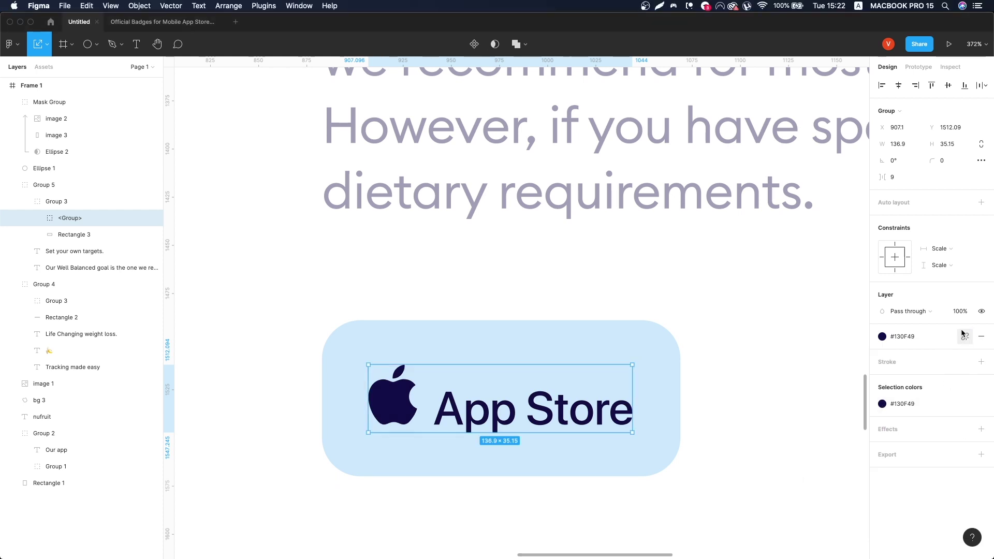
click(981, 337)
click(979, 355)
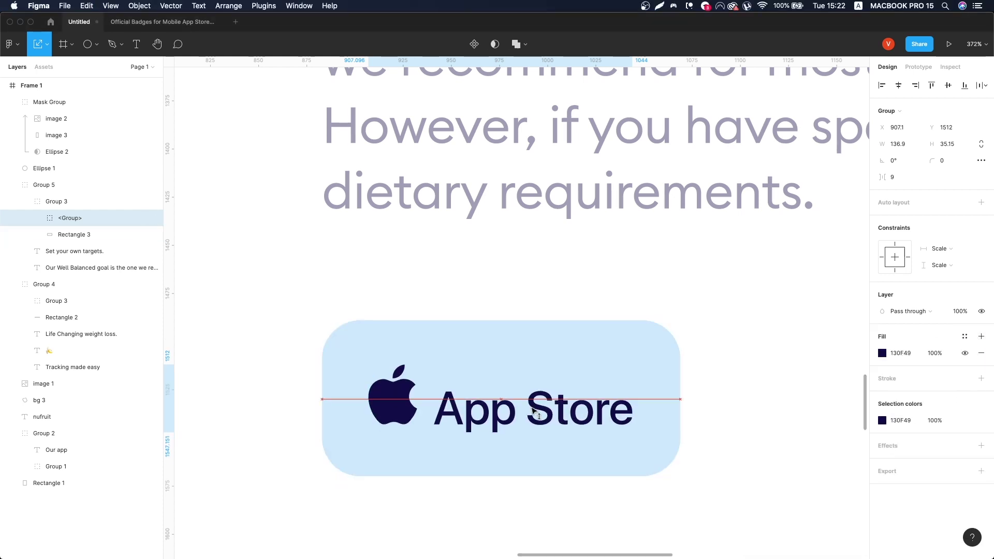
Copy the Well Balanced description paragraph.
click(546, 202)
scroll(552, 326, down, 2)
key(super+v)
Turn a pasted paragraph copy into a size 14 'Get on the' caption inside the badge.
key(Return)
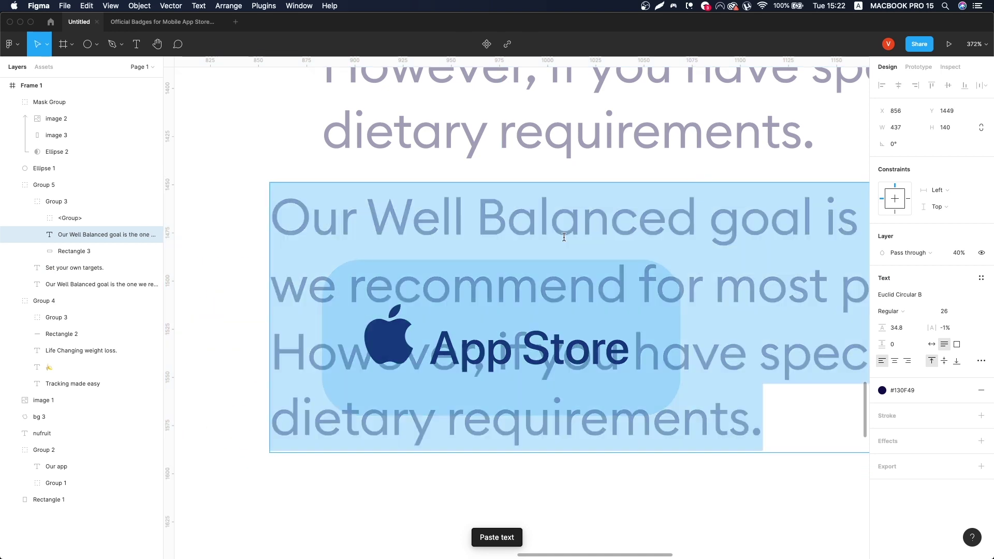
text(Get on the\)
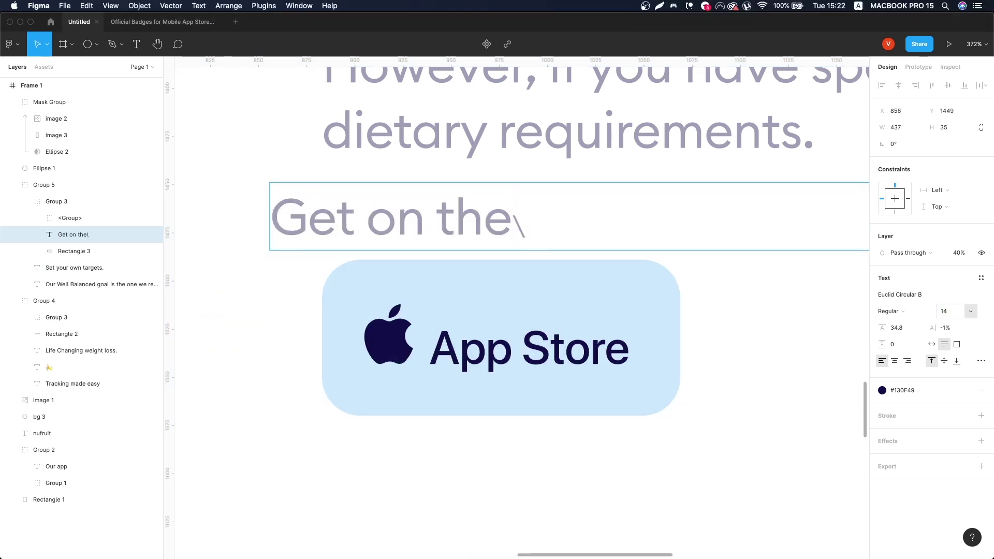
key(BackSpace)
key(Escape)
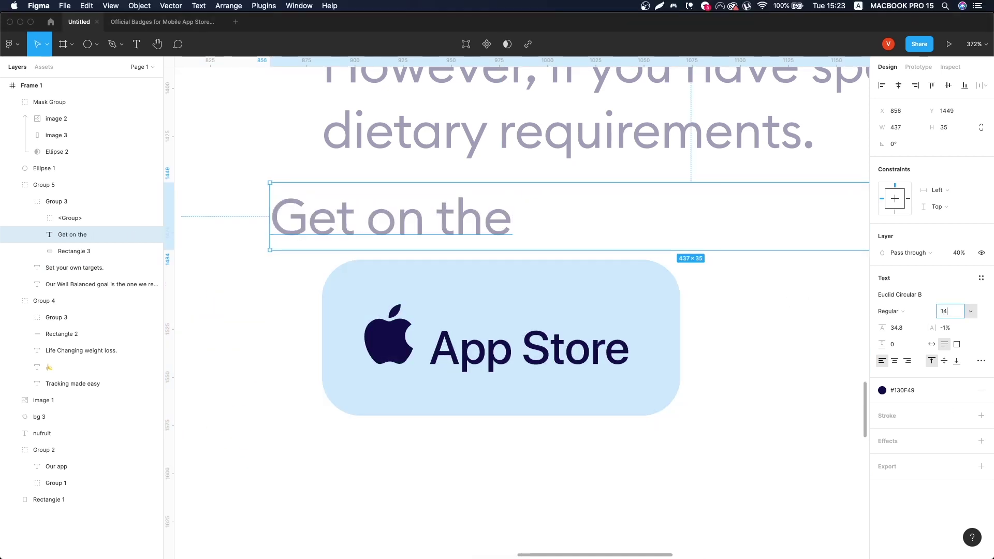
key(Return)
drag(352, 220, 520, 306)
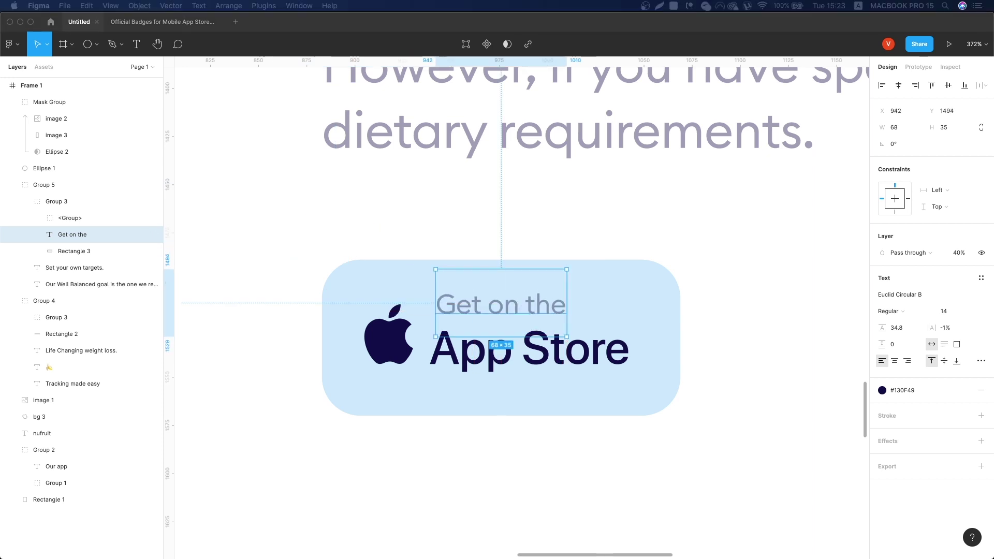
Replace the original lettering with a fully opaque, heavier 'App Store' line at size 18.
click(517, 350)
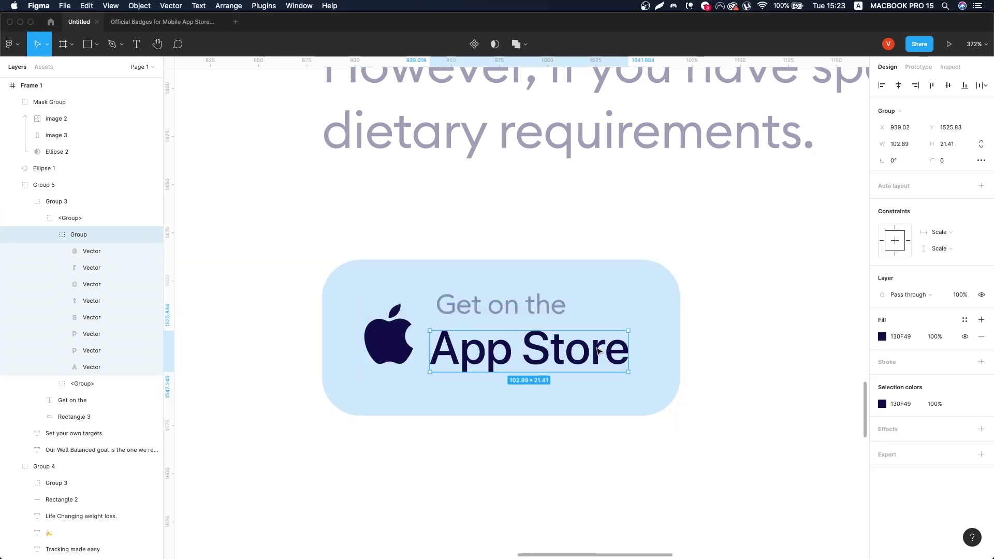
key(Delete)
drag(512, 308, 510, 355)
key(Return)
text(App Store)
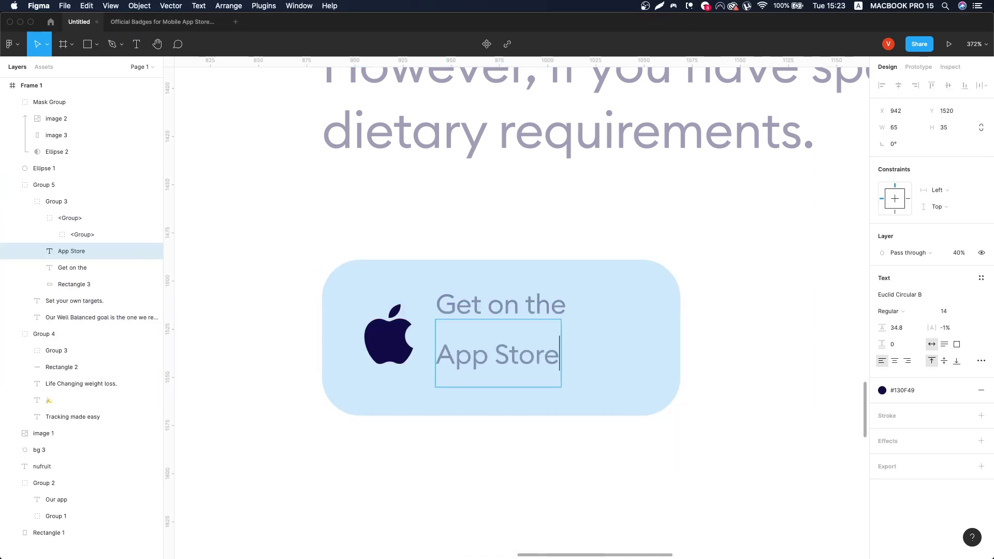
key(super+a)
click(949, 312)
text(18)
key(Return)
key(Return)
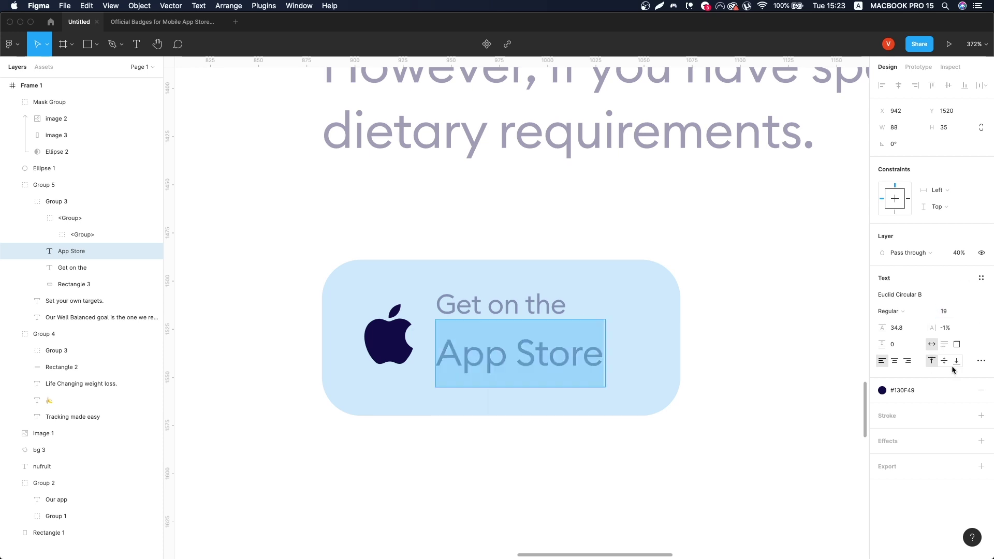
key(Escape)
key(0)
click(891, 311)
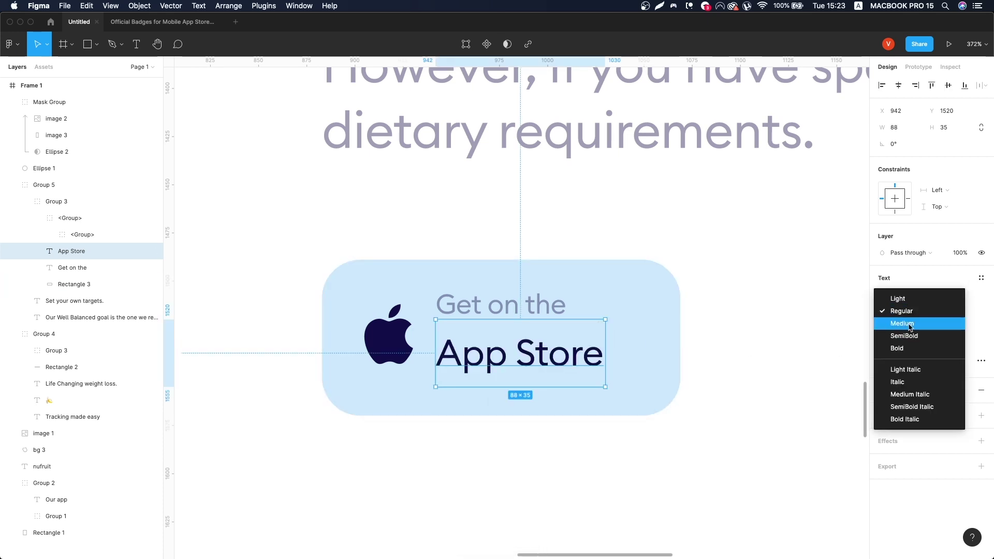
Make the badge slightly shorter and nudge both text lines right.
shift+click(482, 305)
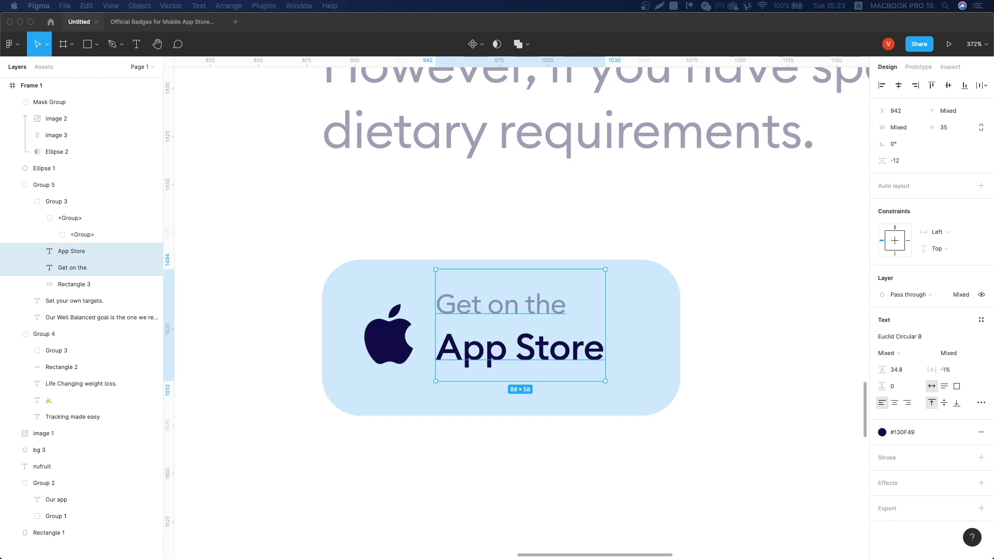
click(548, 395)
drag(602, 415, 601, 406)
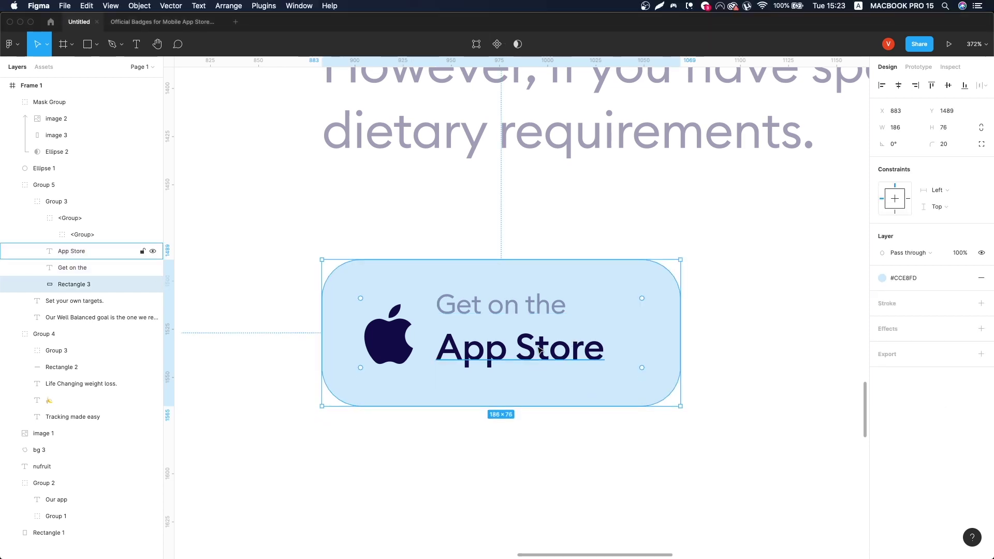
click(71, 251)
shift+click(72, 268)
drag(523, 331, 534, 331)
Group the two badge text lines, then group them with the apple logo.
click(388, 337)
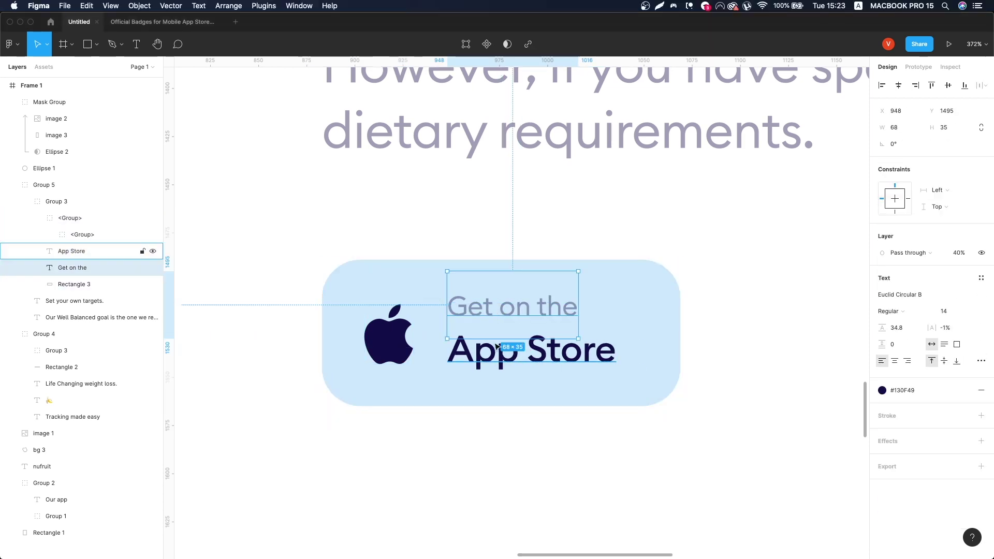
key(ctrl+g)
shift+click(389, 345)
click(389, 345)
shift+click(503, 320)
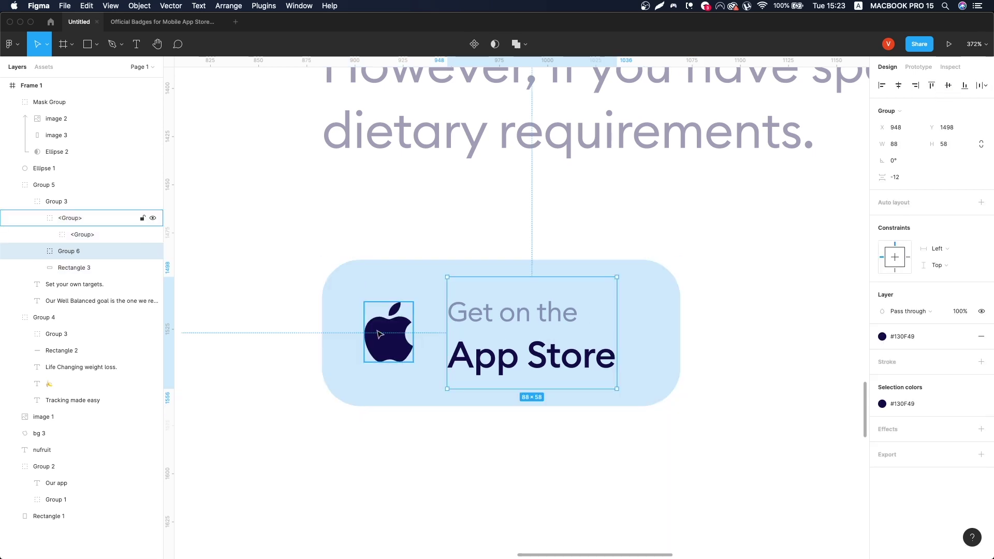
key(ctrl+g)
scroll(503, 321, down, 5)
Group the 'Get on the' and 'App Store' text lines inside the badge.
key(Escape)
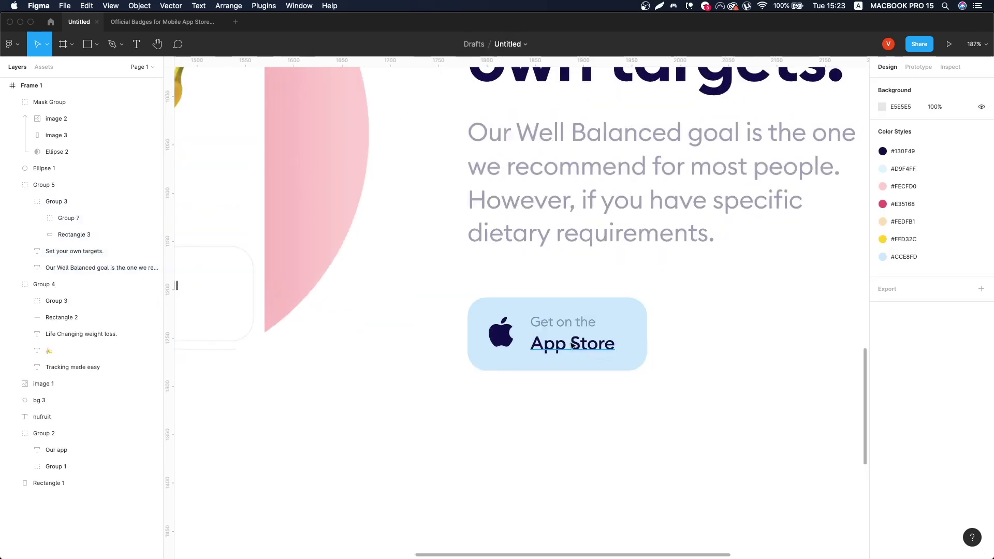
double_click(564, 340)
scroll(566, 337, up, 3)
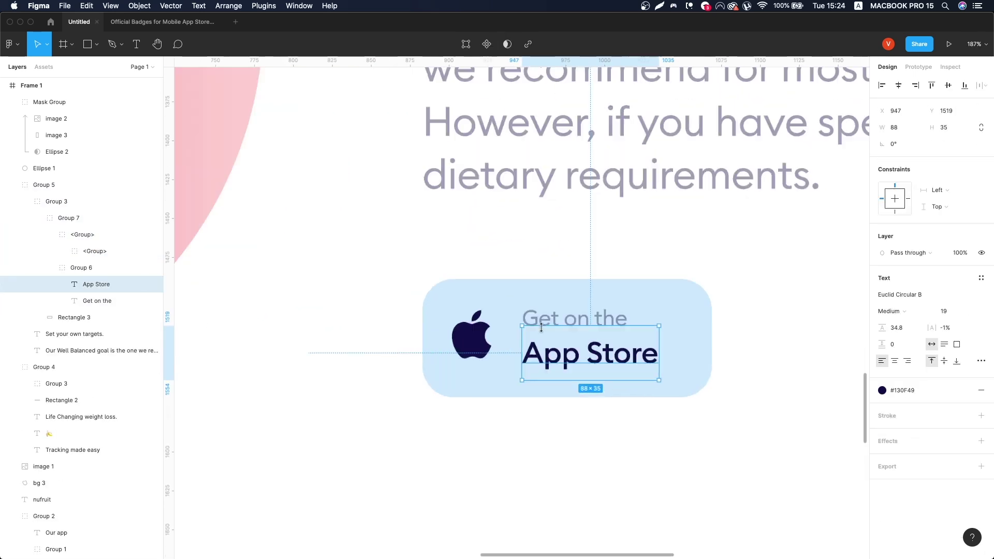
scroll(566, 332, down, 5)
click(687, 321)
scroll(687, 321, down, 2)
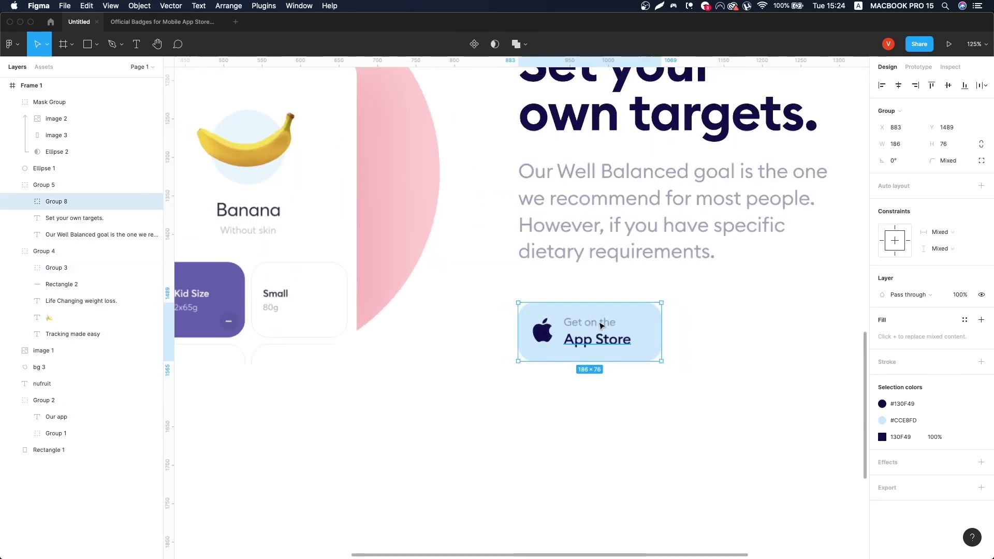
scroll(569, 321, up, 2)
click(595, 323)
shift+click(584, 350)
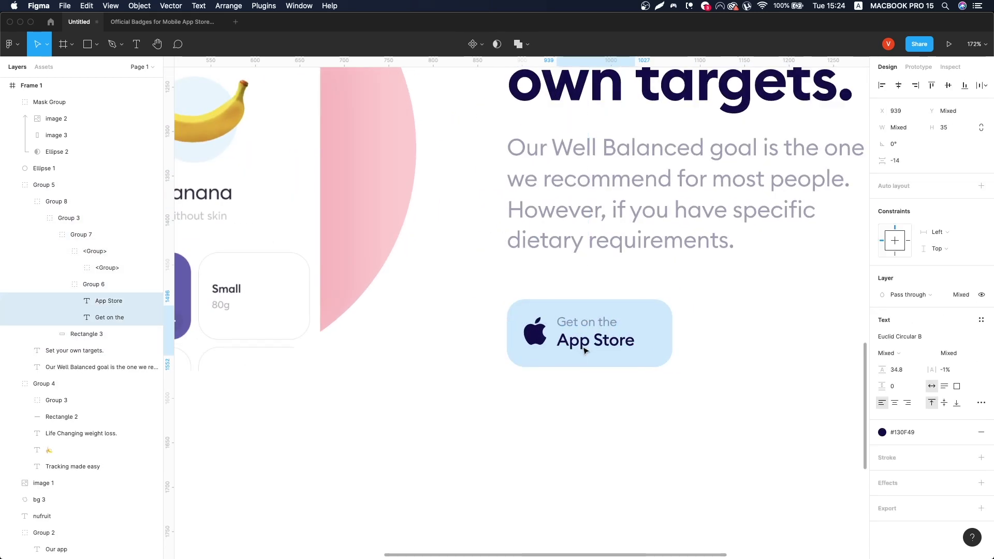
key(ctrl+g)
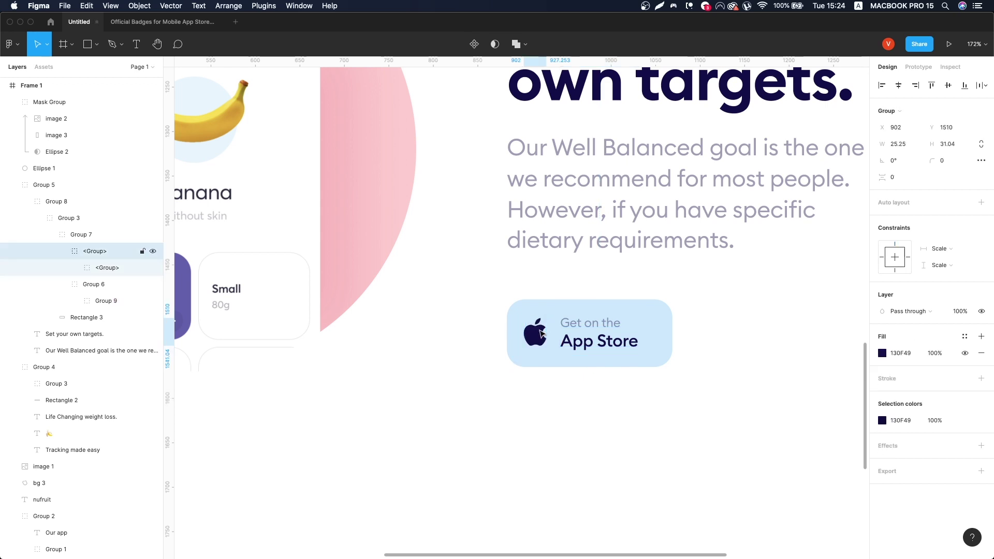
Group the App Store badge with the heading and paragraph.
scroll(548, 336, down, 5)
click(619, 335)
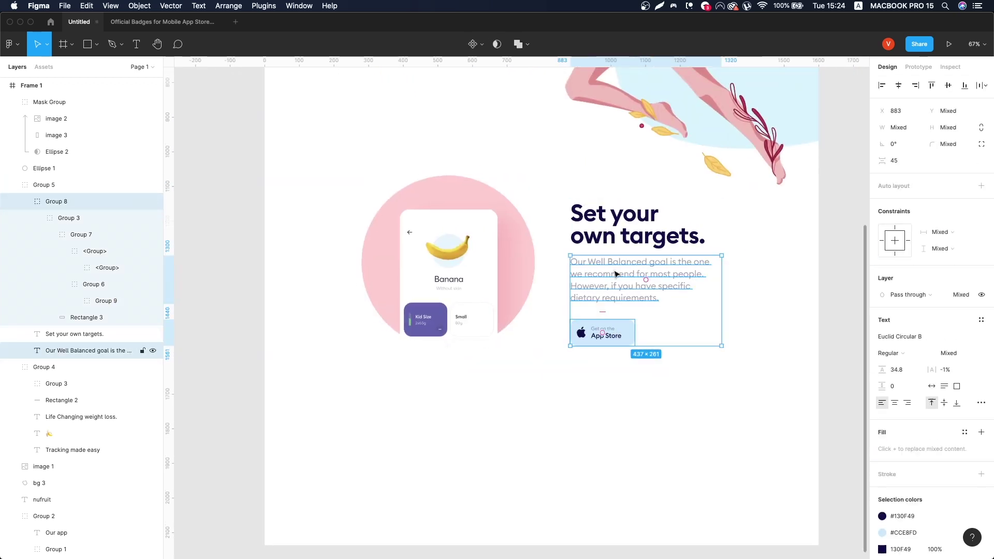
click(614, 334)
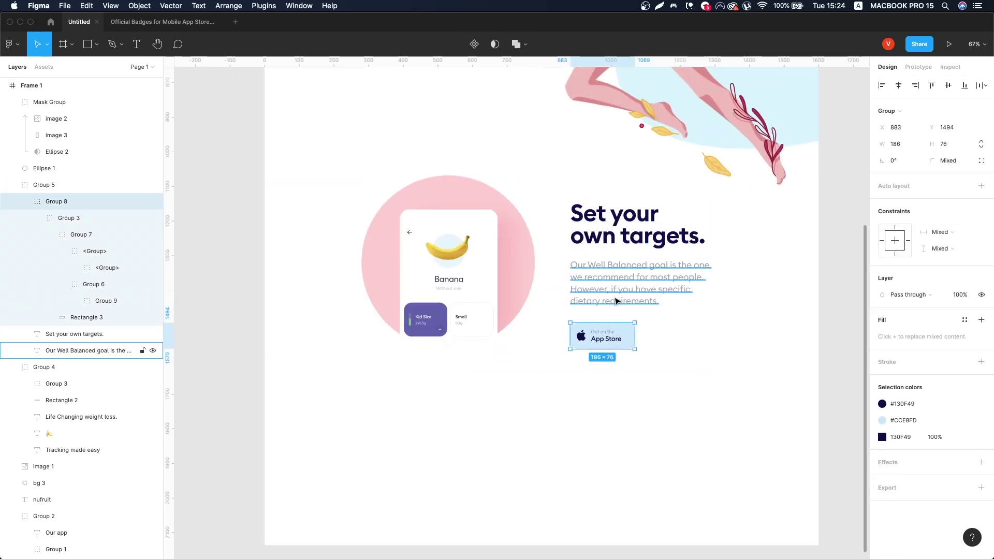
shift+click(616, 300)
shift+click(616, 222)
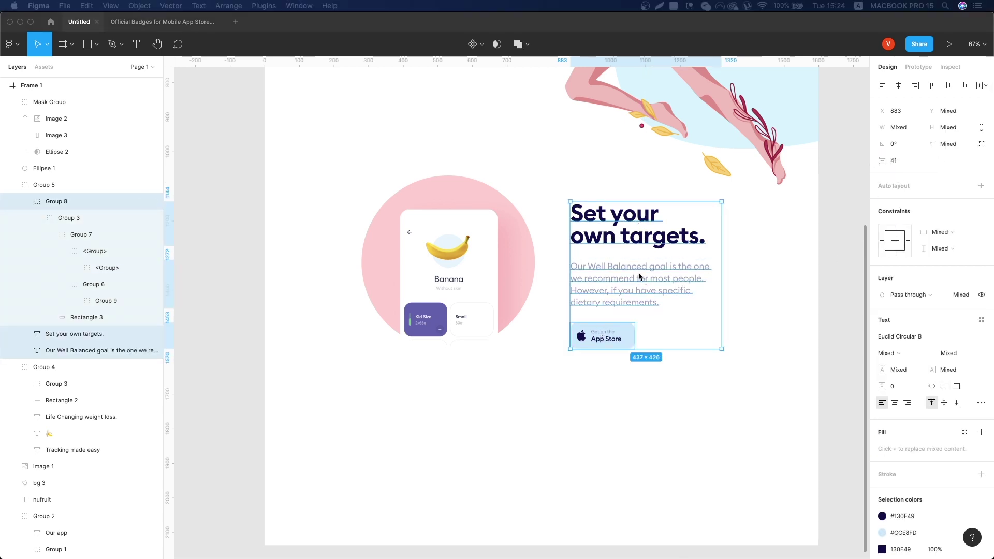
key(super+g)
Nudge the text block left to line up with the layout grid columns.
shift+click(513, 269)
scroll(762, 309, right, 2)
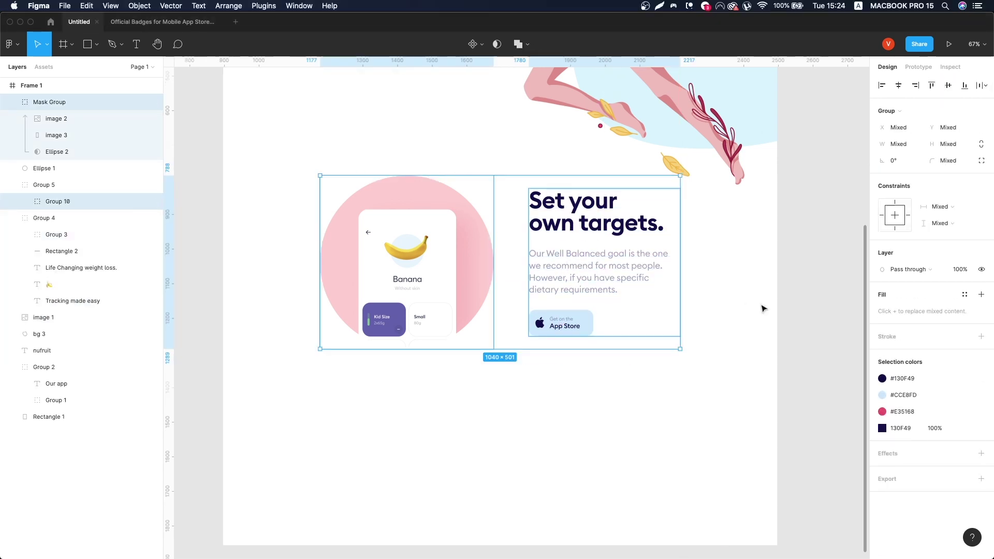
scroll(762, 309, down, 2)
click(634, 282)
key(ctrl+g)
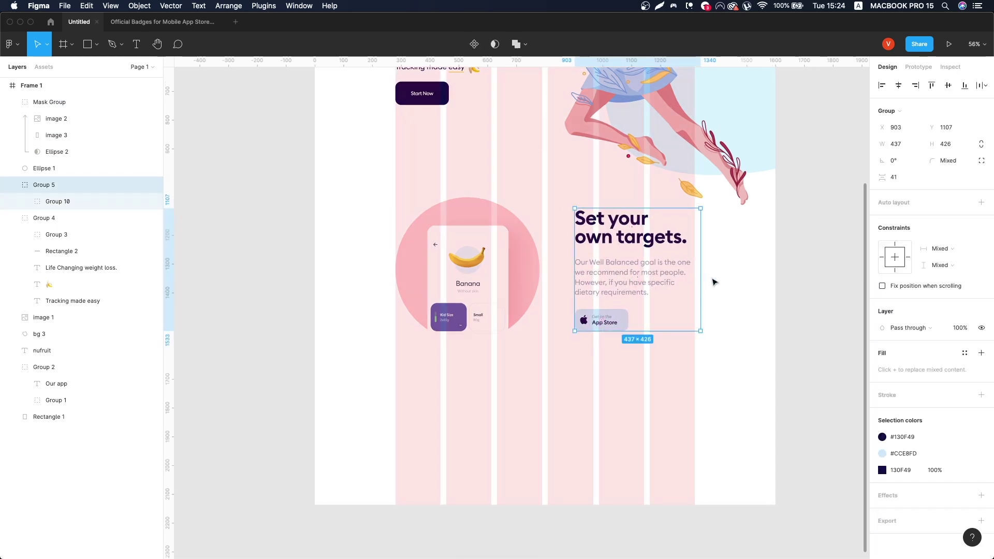
key(shift+Left)
key(shift+Left)
double_click(629, 228)
key(Escape)
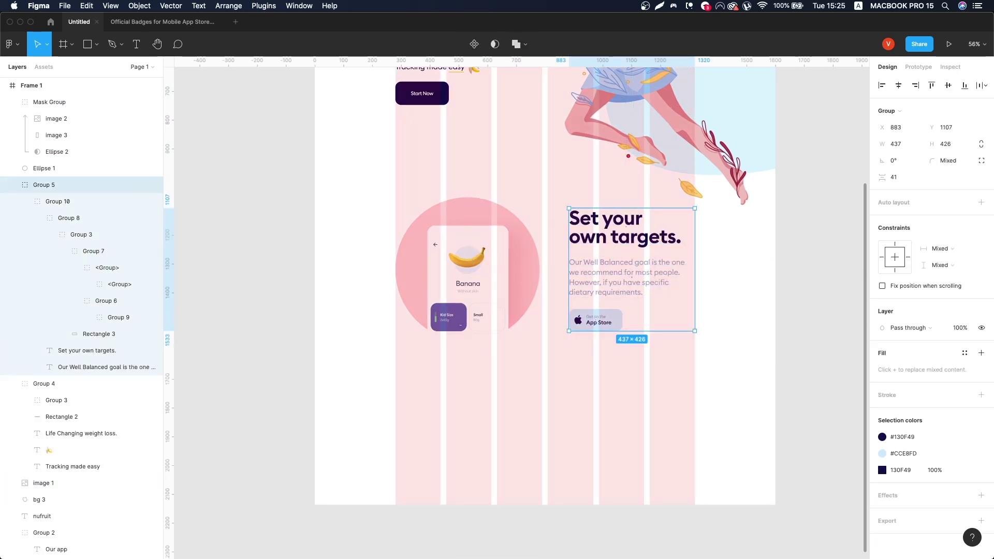
click(624, 226)
scroll(666, 317, right, 1)
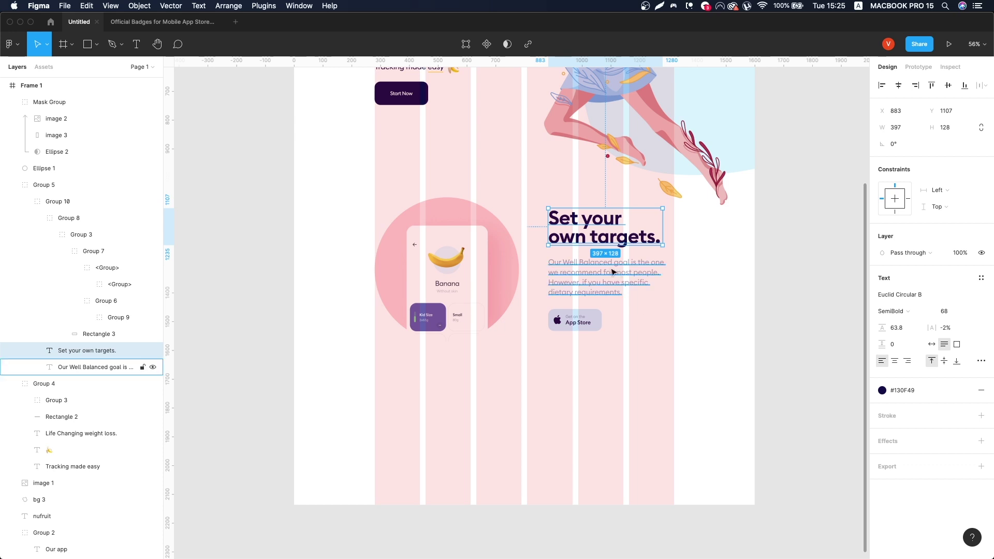
key(ctrl+g)
key(Escape)
Narrow the Well Balanced paragraph and shift the text blocks right onto the grid column.
scroll(683, 331, down, 2)
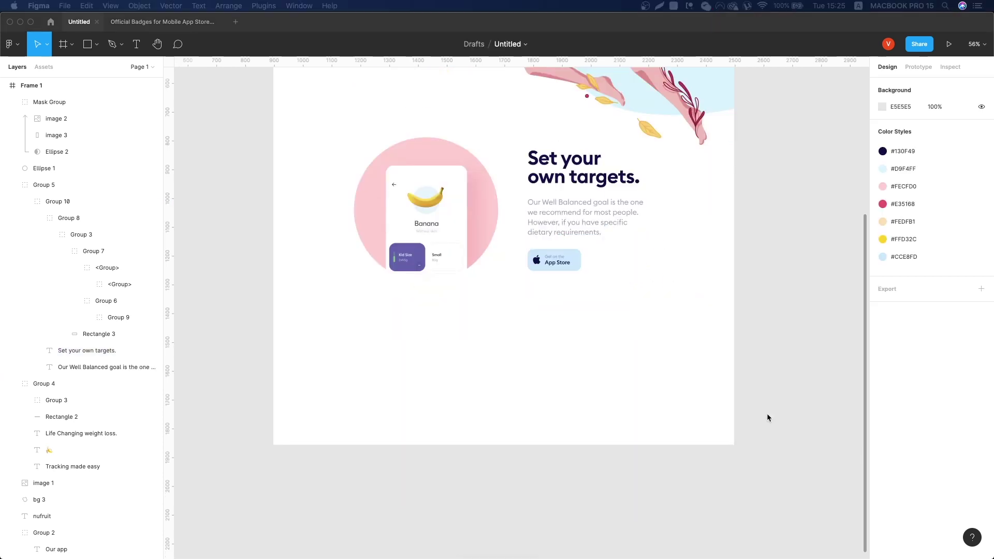
key(Tab)
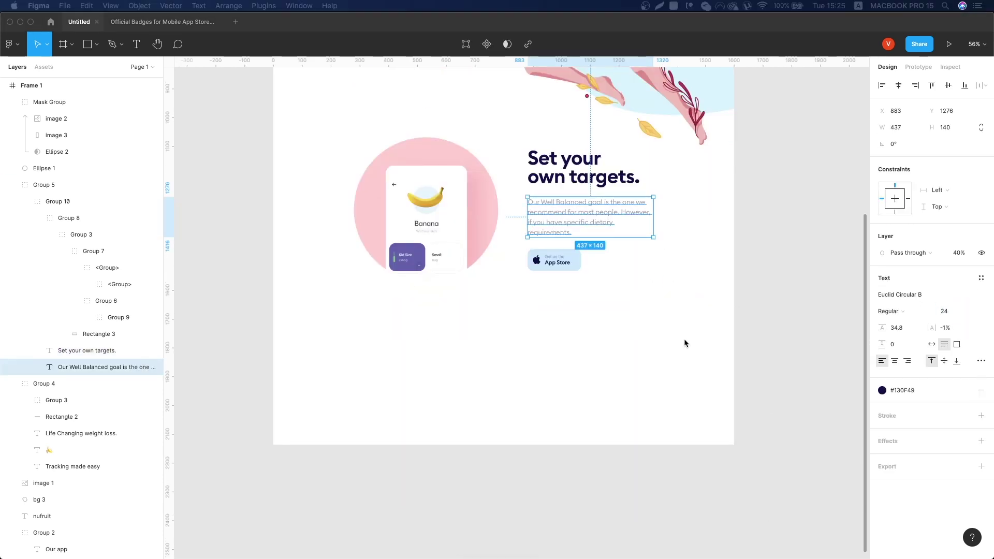
drag(653, 207, 648, 208)
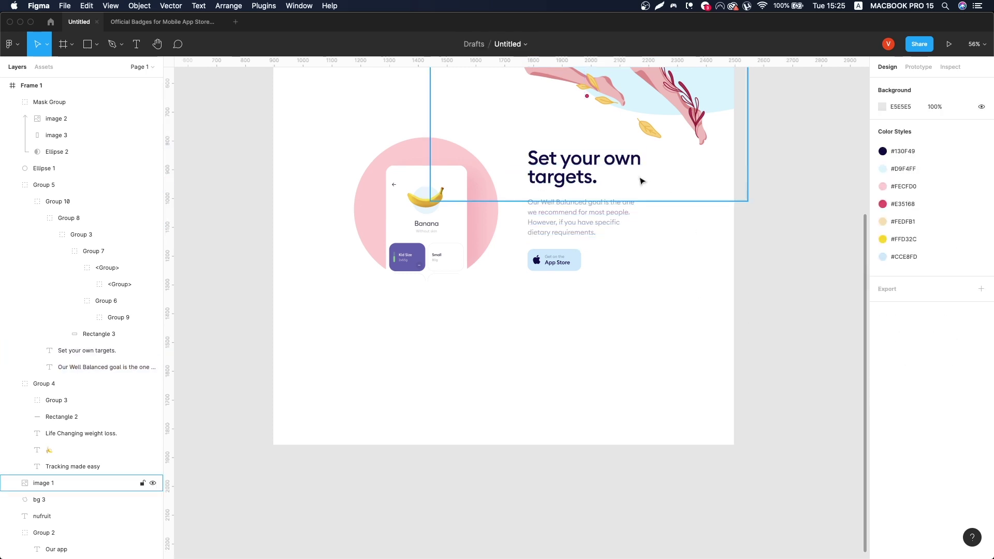
click(765, 199)
key(ctrl+g)
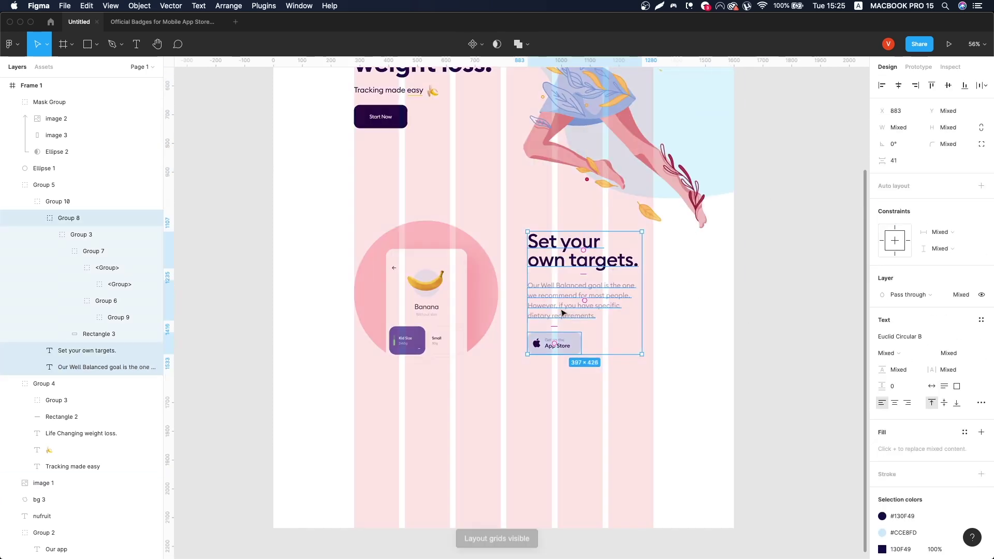
drag(579, 243, 592, 243)
key(ctrl+g)
Marquee-select the banana circle and text block and group them into one section.
scroll(600, 335, down, 5)
scroll(601, 335, up, 2)
click(595, 213)
shift+click(411, 200)
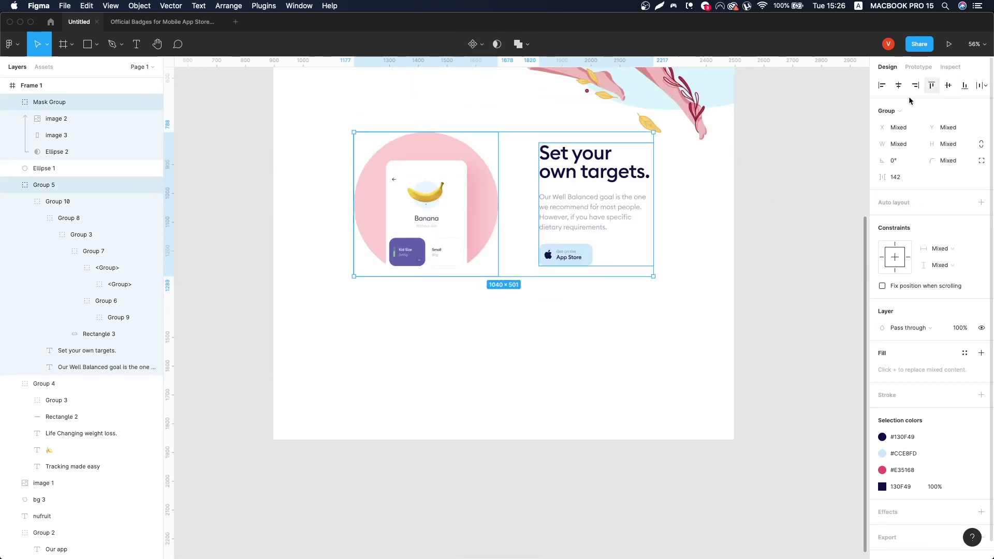
scroll(411, 199, up, 3)
click(270, 253)
drag(270, 254, 821, 249)
key(ctrl+g)
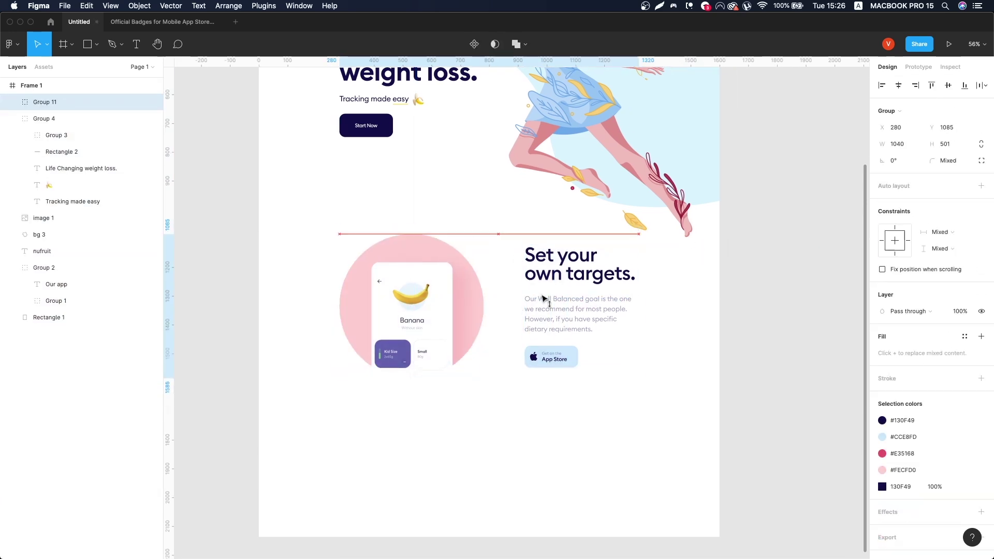
scroll(543, 300, down, 2)
double_click(564, 281)
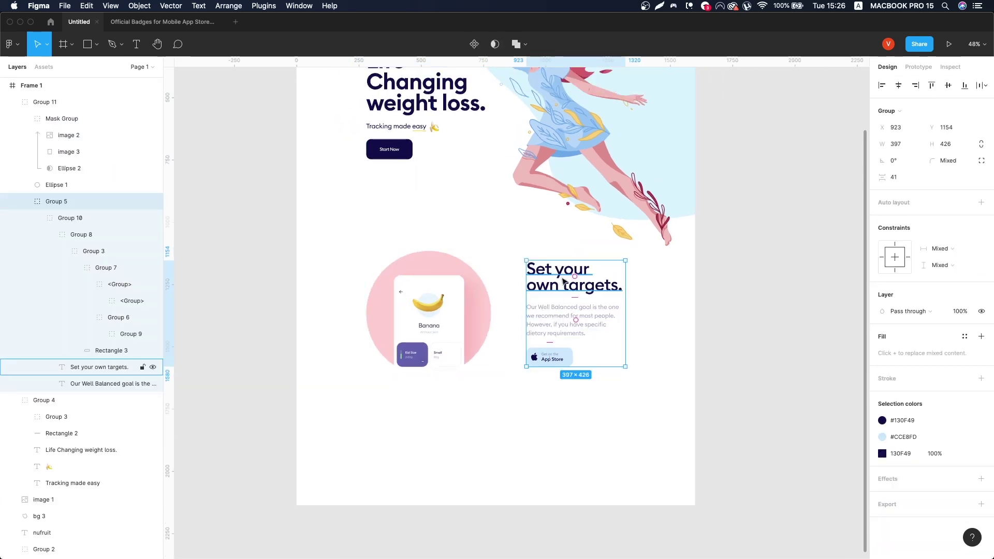
click(574, 534)
scroll(570, 466, up, 2)
click(550, 371)
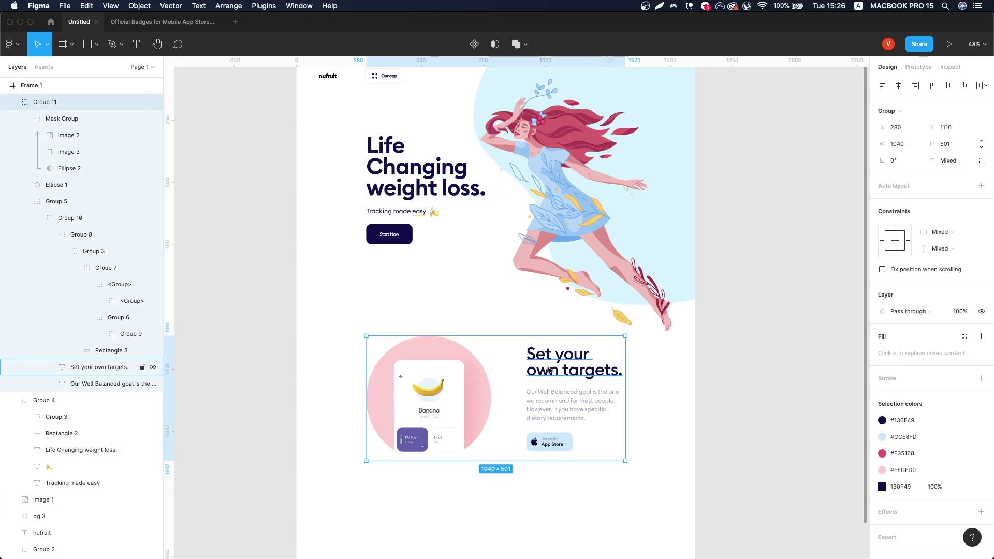
Duplicate the 'Life Changing weight loss.' headline and move the copy to Frame 1's top level.
click(406, 194)
key(ctrl+d)
scroll(496, 311, down, 3)
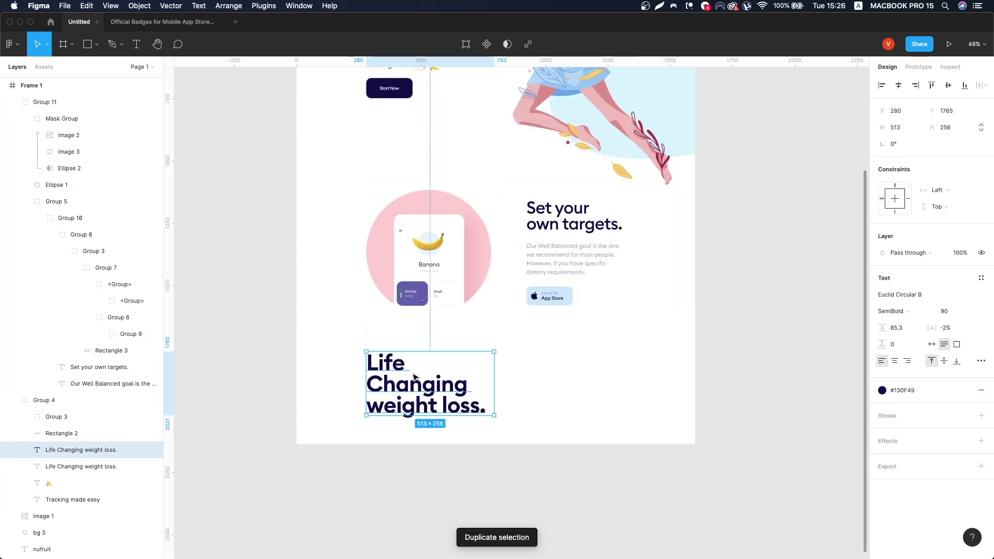
scroll(496, 310, up, 8)
key(Escape)
scroll(311, 364, down, 10)
click(81, 450)
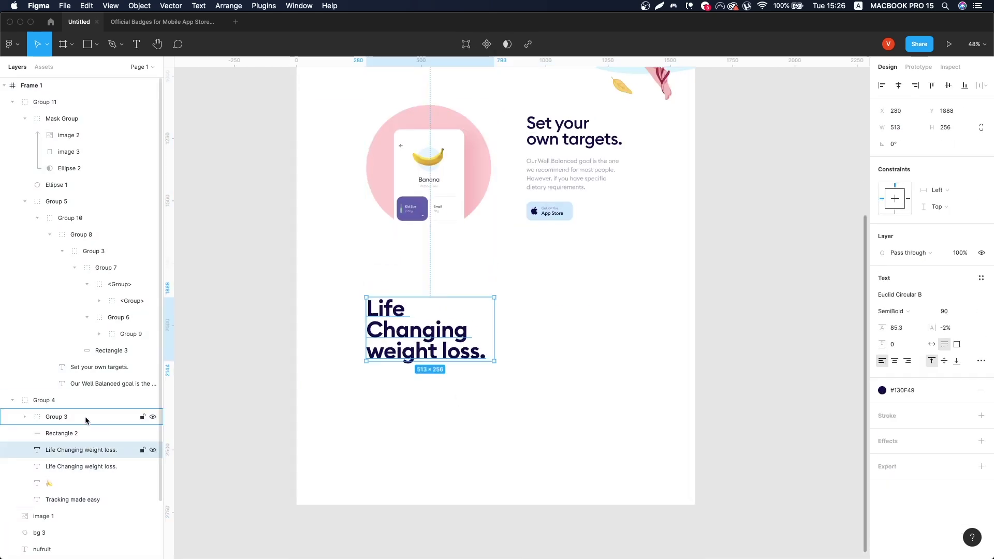
drag(18, 126, 18, 94)
Retype the copy as 'Track anywhere, anytime.' in Medium weight with tighter line spacing.
key(Return)
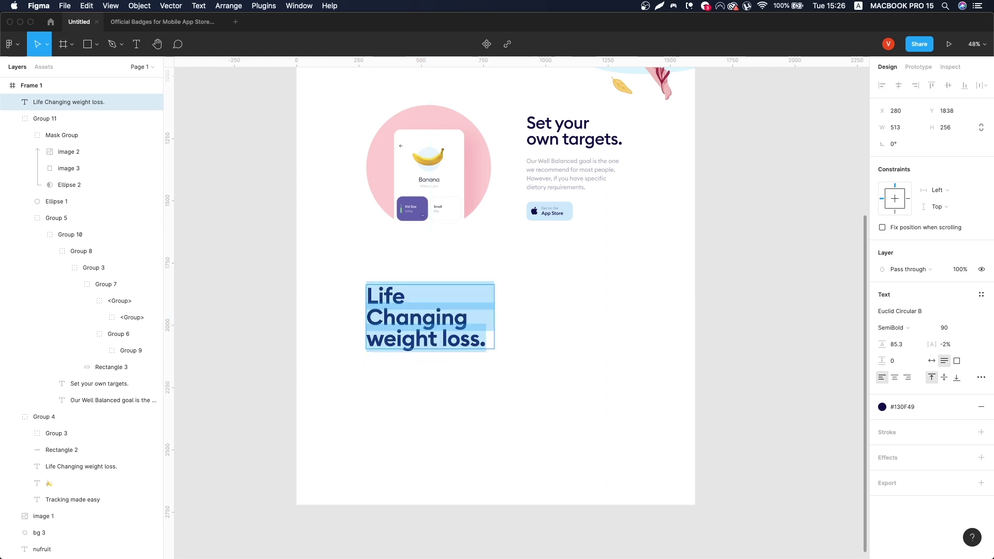
text(Track anywhere, anytime.)
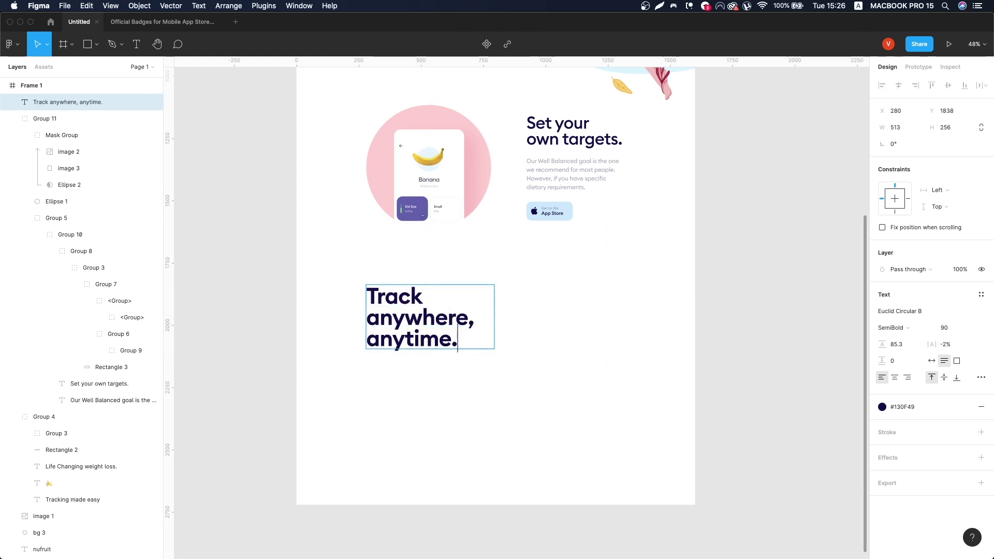
key(ctrl+a)
click(891, 328)
click(895, 315)
click(945, 330)
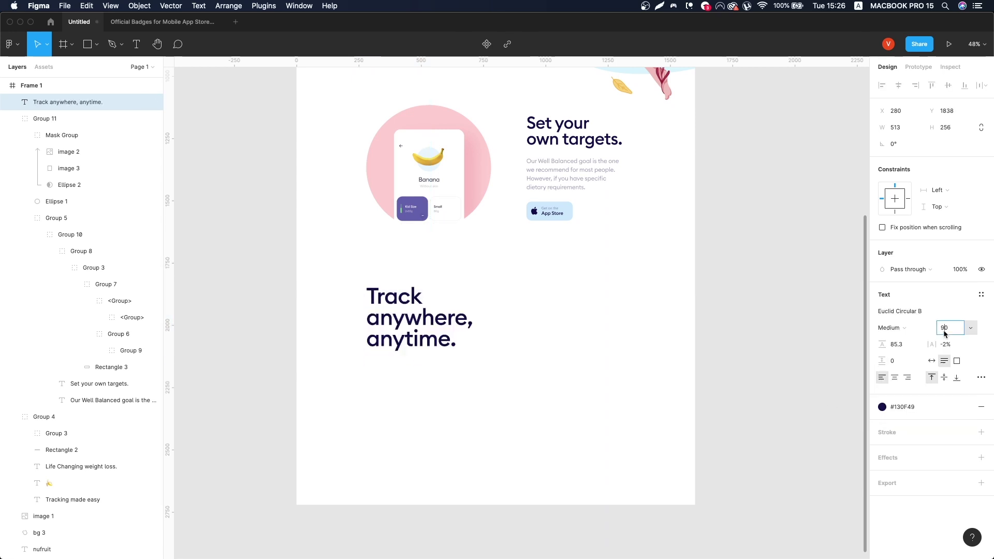
drag(882, 344, 880, 343)
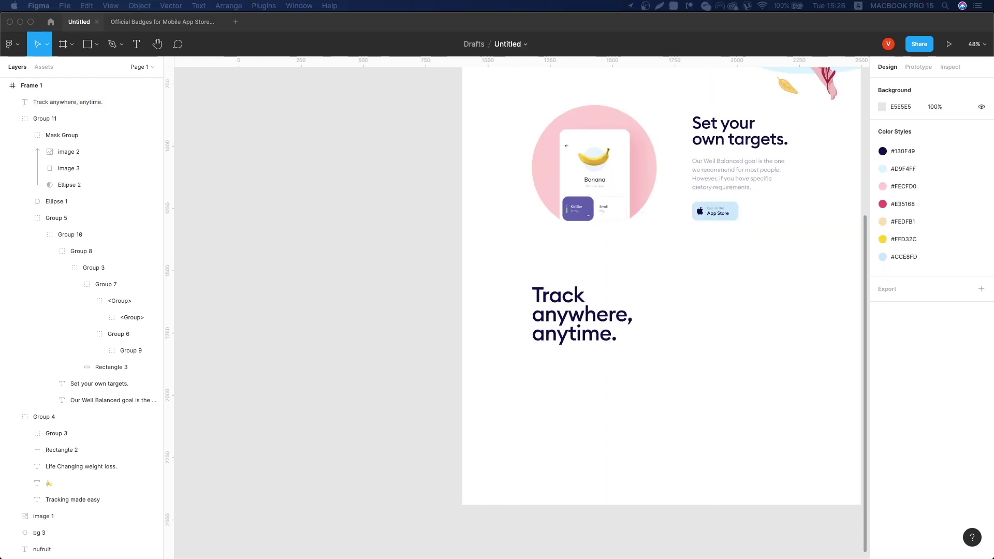
Generate a blob with the blob plugin and place it behind the 'Track anywhere' headline.
scroll(704, 378, down, 2)
key(super+alt+p)
click(270, 428)
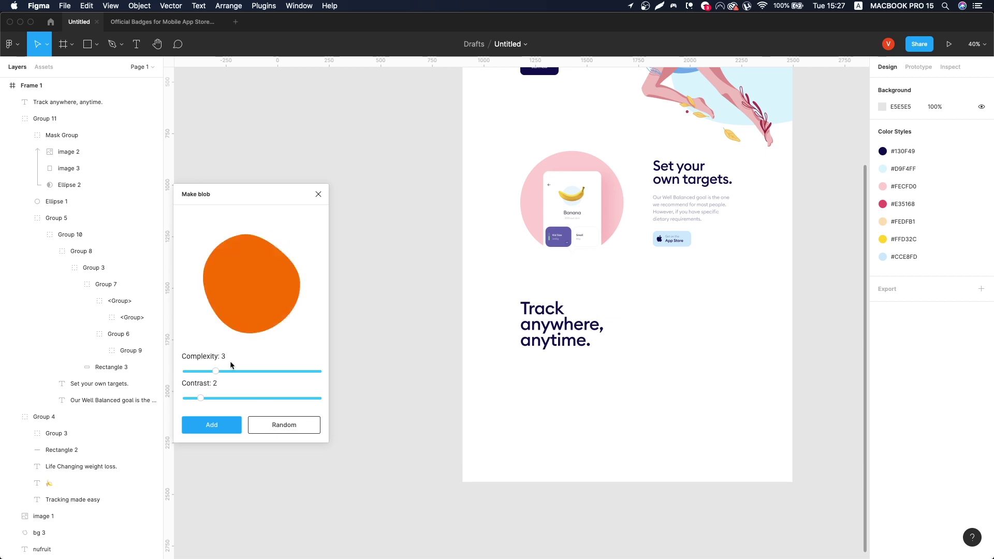
click(285, 425)
click(318, 194)
key(super+v)
mouse_move(506, 221)
mouse_down()
mouse_move(456, 233)
mouse_move(544, 262)
mouse_move(550, 331)
mouse_up()
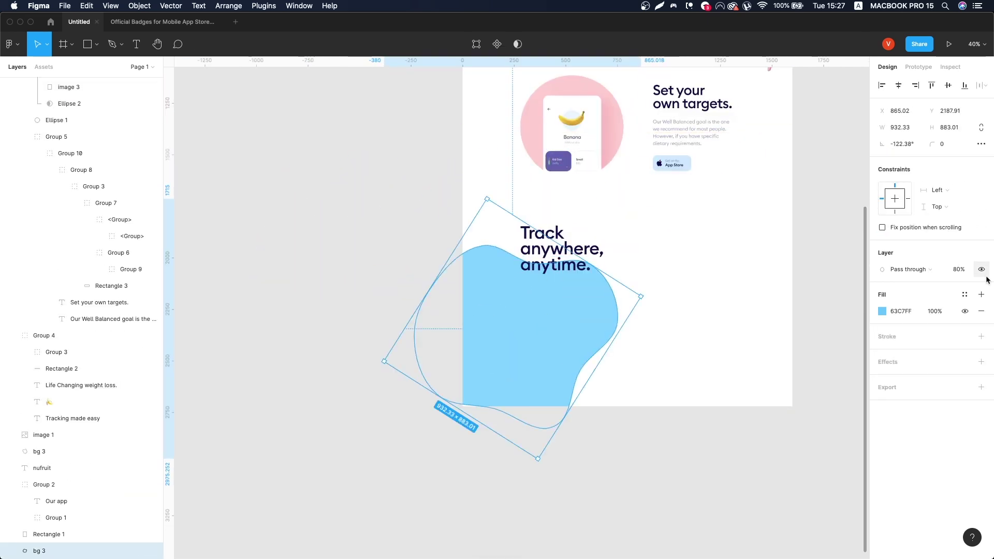
Recolour the blob with the peach colour style.
click(965, 294)
click(971, 439)
scroll(510, 316, up, 5)
scroll(552, 304, down, 4)
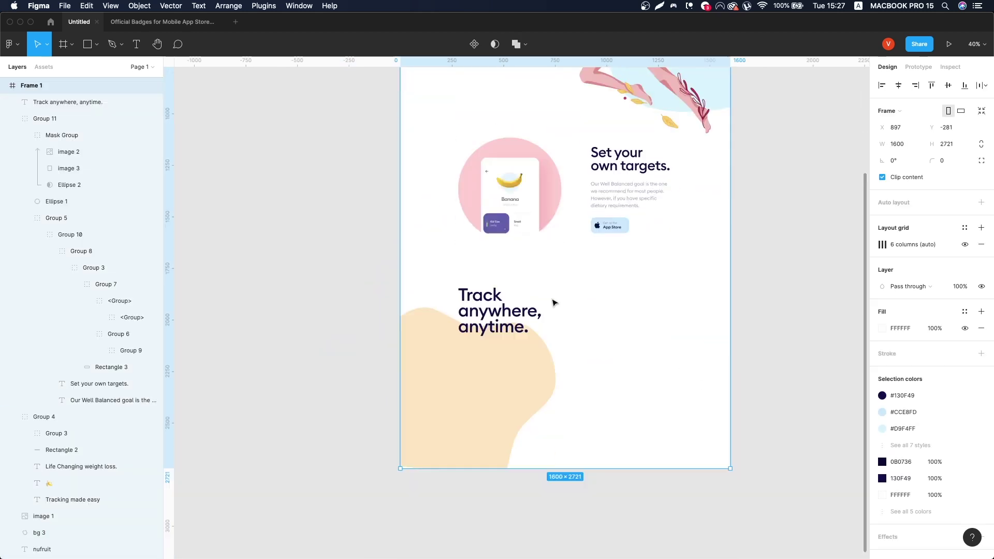
scroll(549, 311, down, 3)
scroll(539, 404, up, 2)
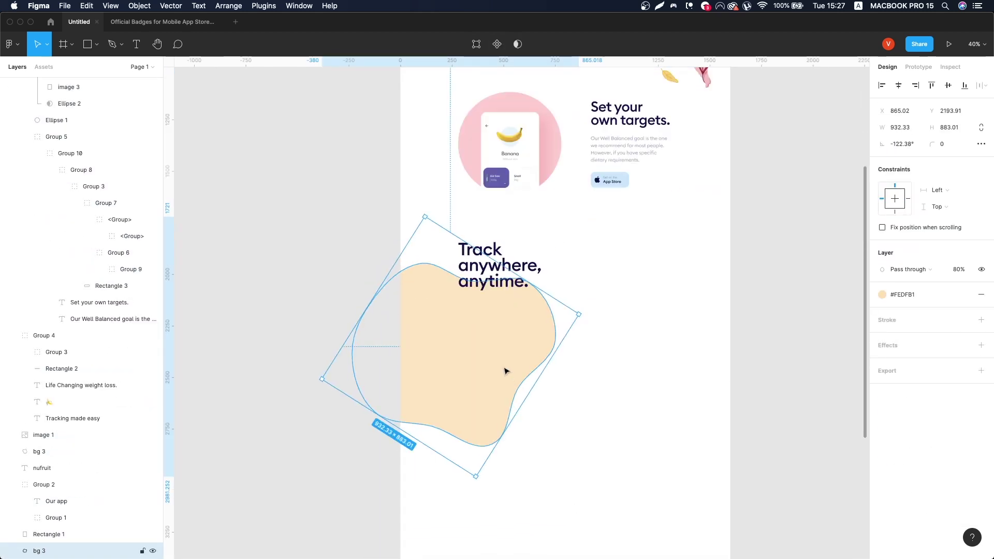
ctrl+scroll(605, 367, up, 5)
scroll(605, 368, up, 3)
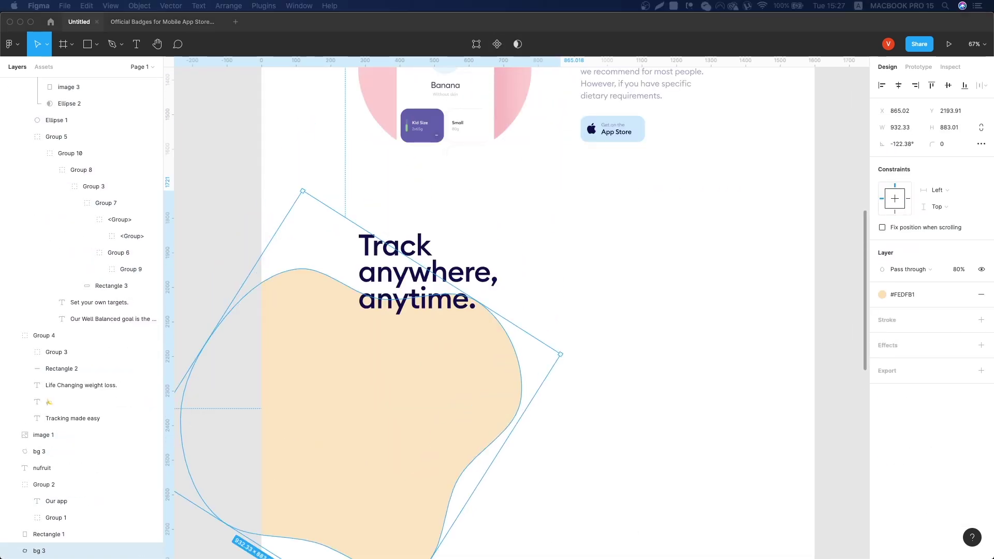
Copy the body paragraph, paste in 'Over 250,000 foods with photos. Plus barcode scanning App.', set size 40.
scroll(518, 311, up, 3)
click(641, 217)
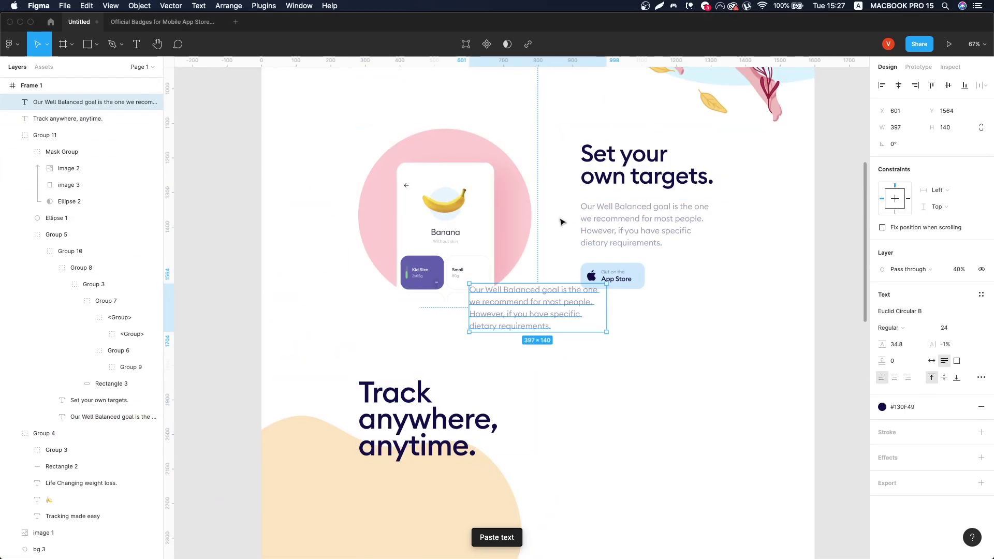
drag(642, 217, 622, 543)
scroll(577, 362, down, 3)
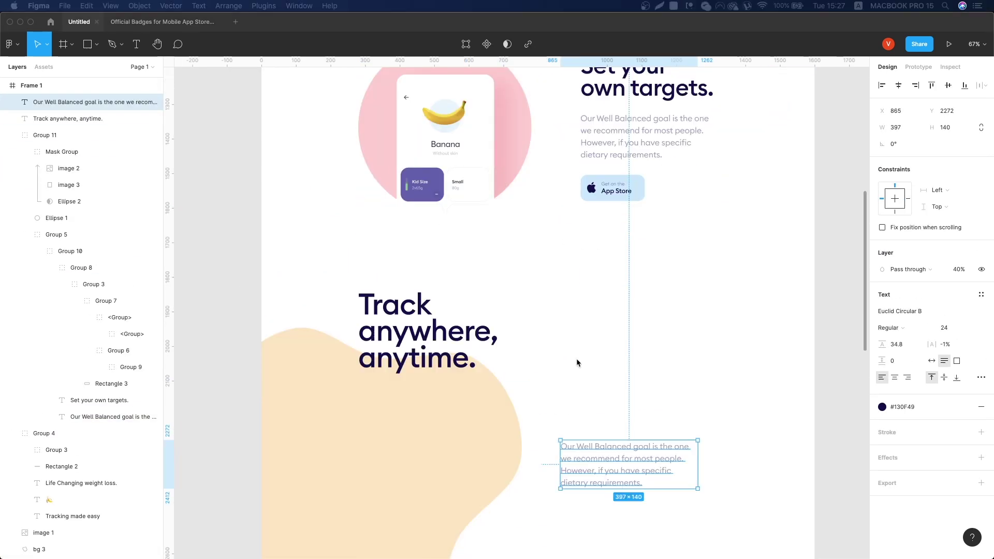
key(Return)
text(Over 250,000 foods with photos. Plus barcode scanning App.)
text(40)
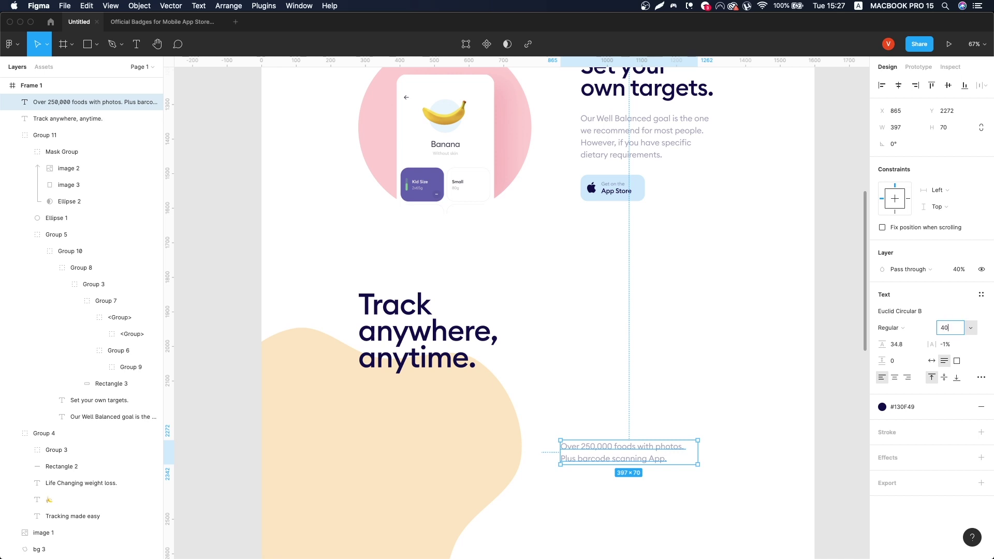
key(Return)
Set the caption's line height to 50.3, widen it and move it beside the heading.
drag(606, 467, 580, 346)
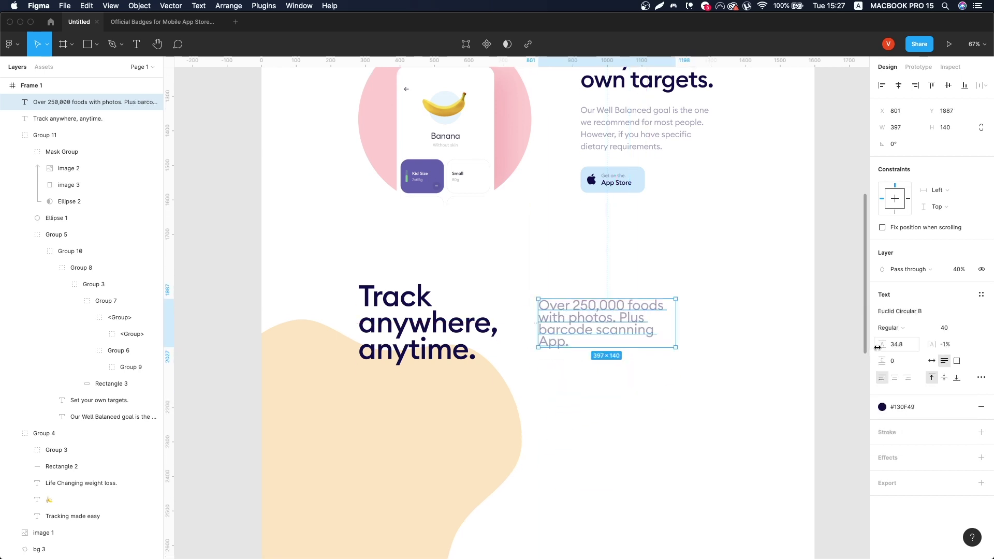
drag(877, 347, 892, 352)
drag(678, 327, 720, 327)
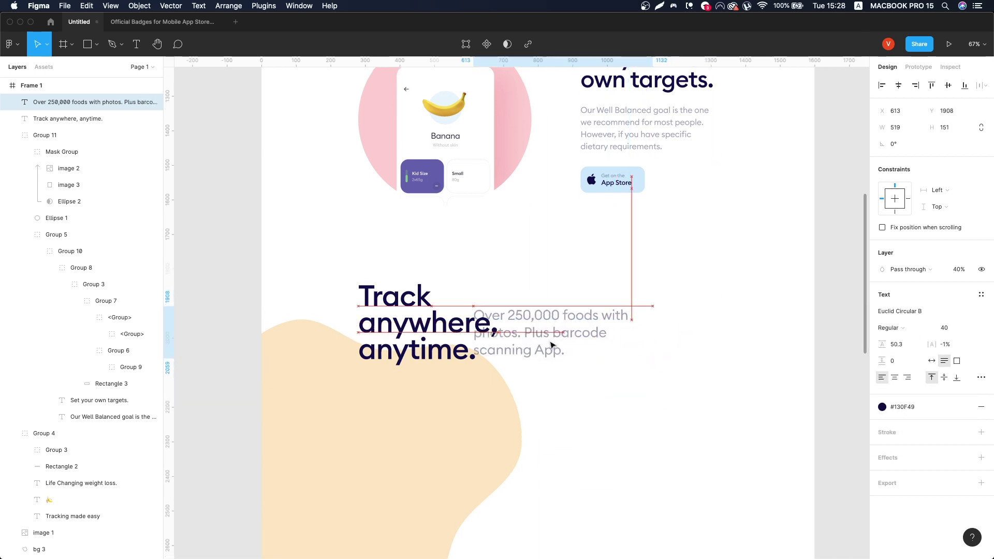
drag(628, 337, 646, 357)
key(ctrl+g)
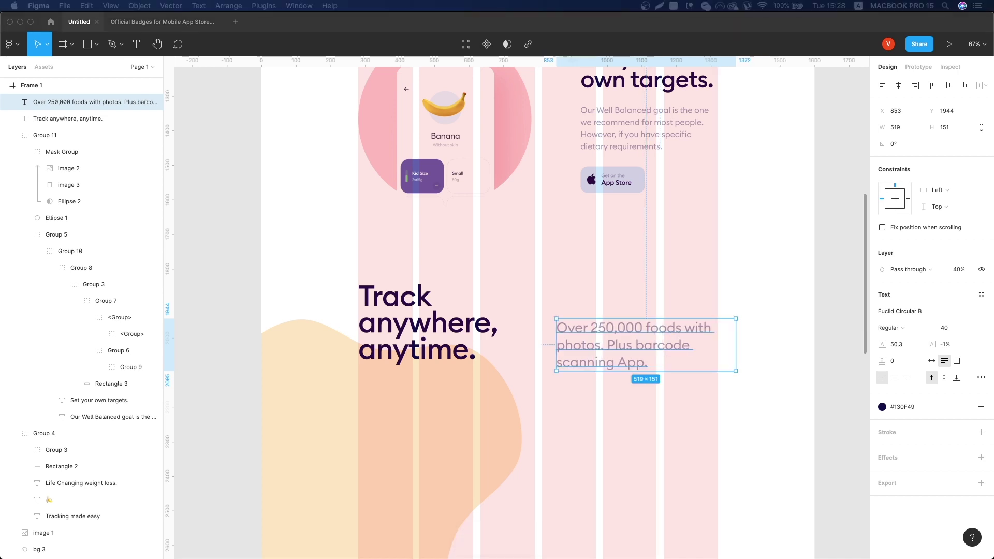
Align the caption to the layout grid, then hide the grids.
scroll(693, 332, down, 3)
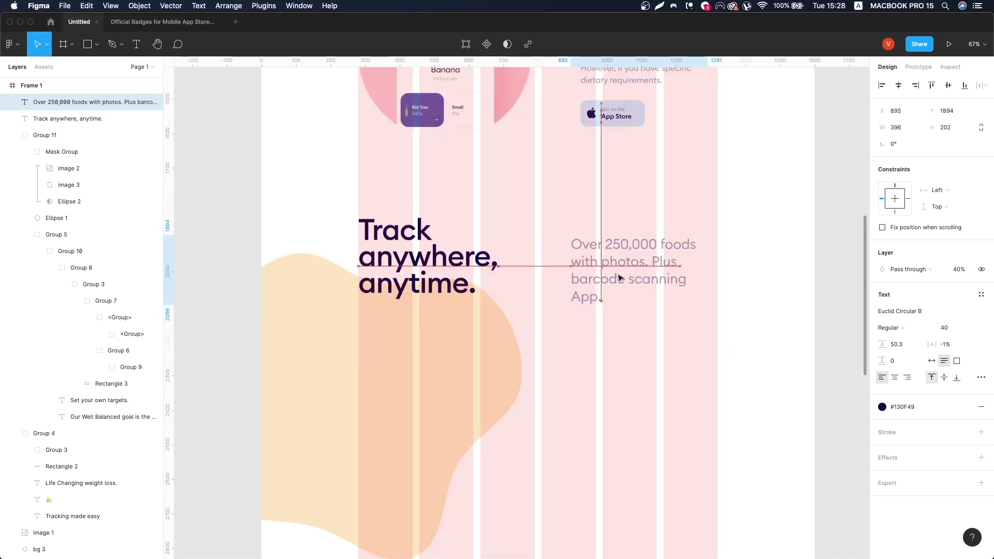
mouse_move(609, 289)
mouse_down()
mouse_move(633, 259)
mouse_move(634, 280)
mouse_move(683, 246)
mouse_up()
double_click(608, 251)
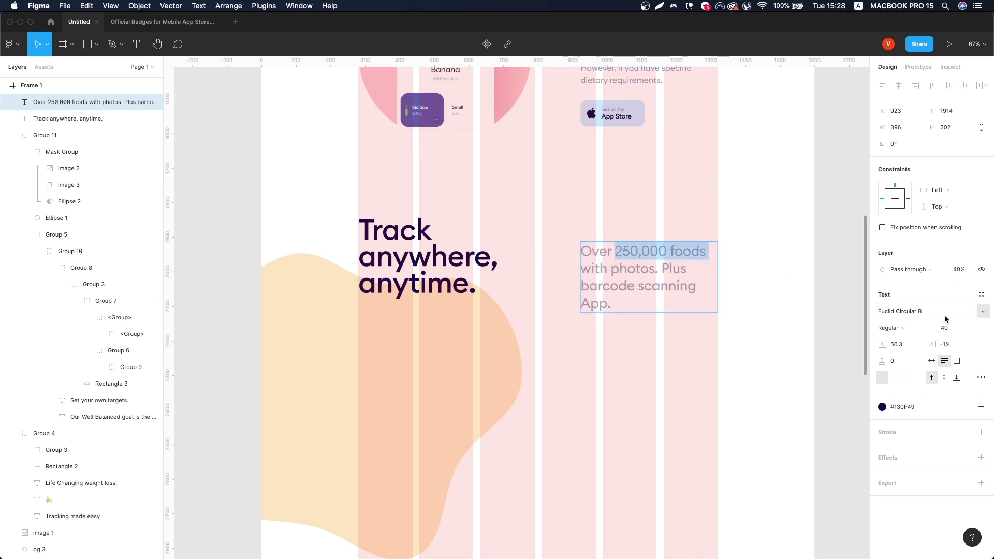
key(ctrl+g)
key(Escape)
key(Escape)
scroll(756, 324, down, 1)
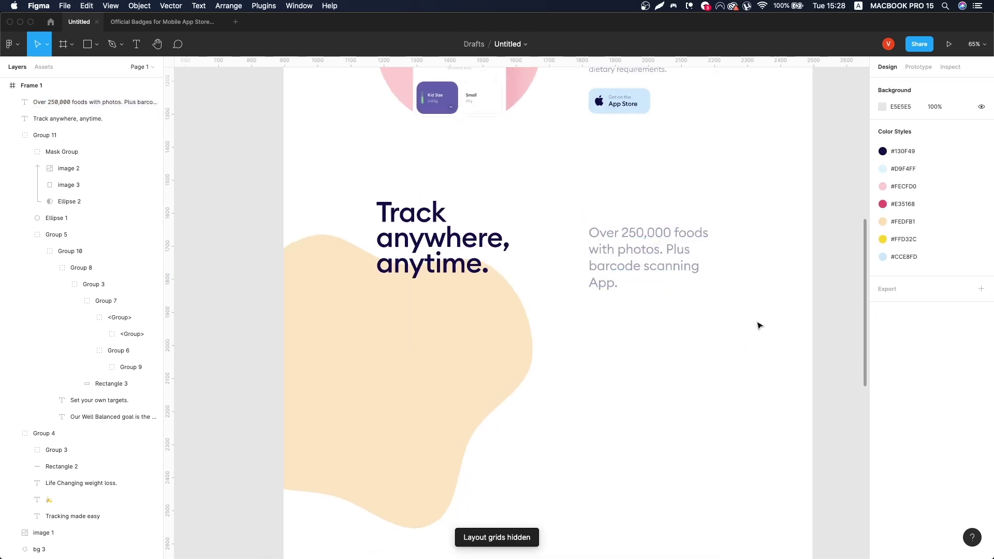
scroll(714, 255, down, 1)
Draw a 148×226 rectangle on the peach blob and fill it white.
scroll(687, 295, up, 3)
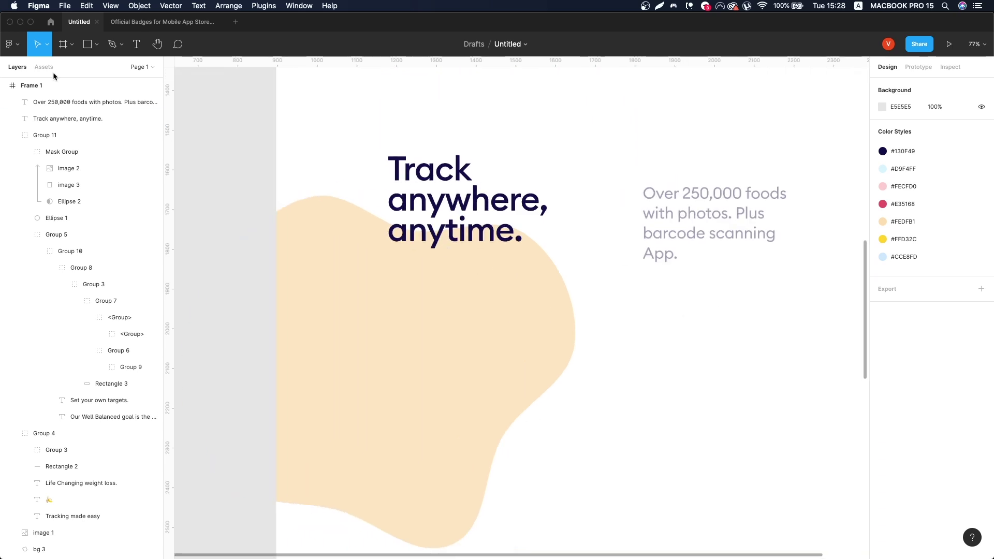
scroll(471, 482, down, 1)
drag(387, 235, 439, 356)
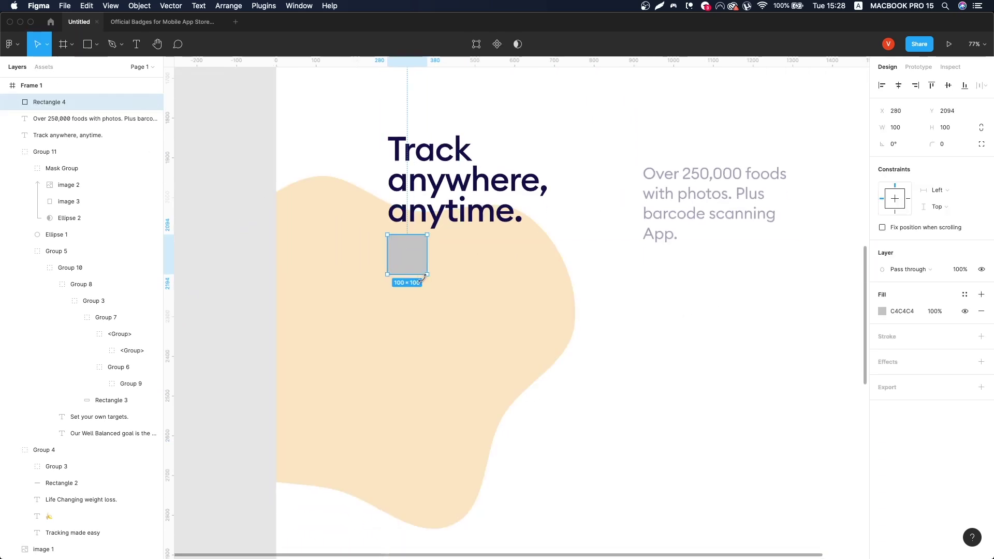
drag(410, 319, 411, 344)
mouse_move(438, 379)
mouse_down()
mouse_move(477, 374)
mouse_move(446, 382)
mouse_up()
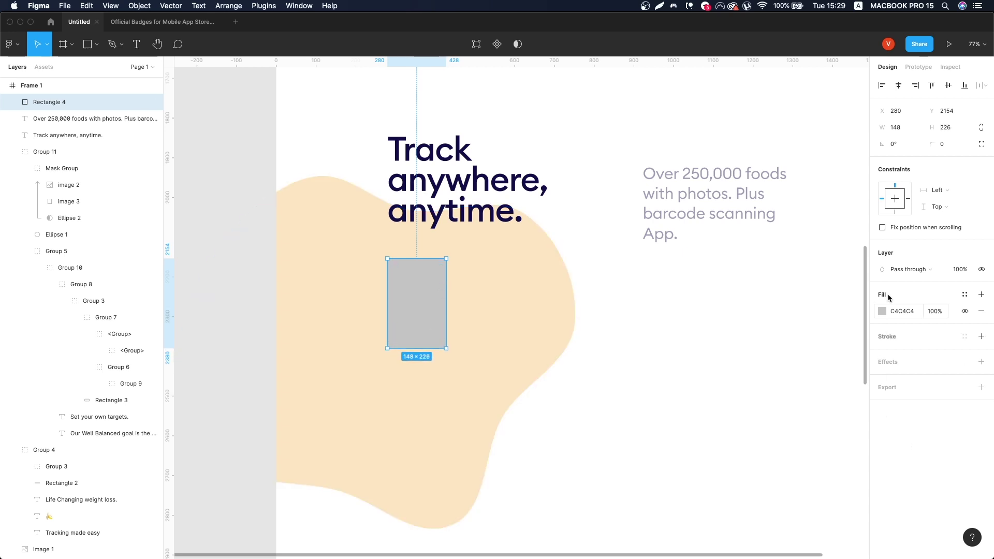
click(882, 311)
drag(761, 321, 684, 202)
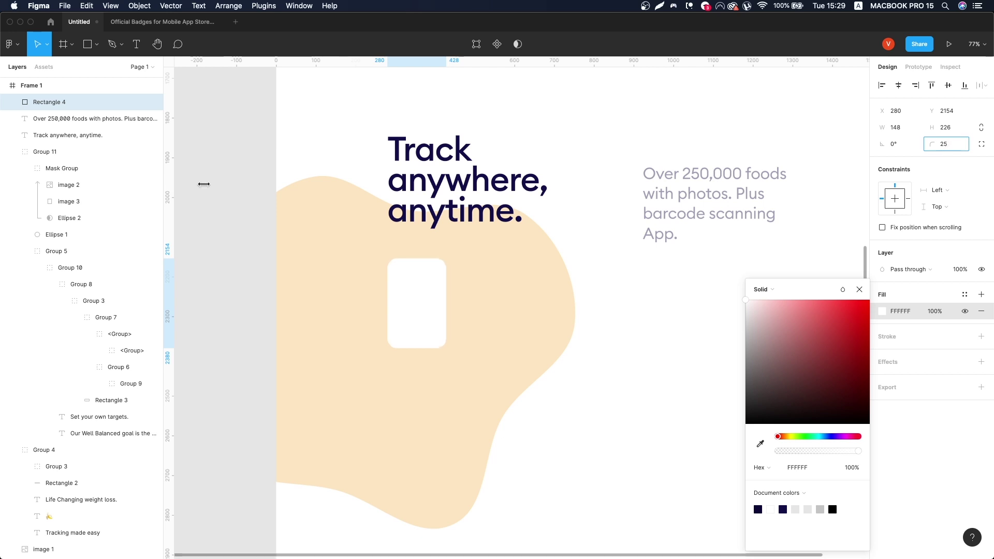
Place the shrunken banana picture in the card and add a 'Banana' label copied from existing text.
drag(644, 366, 515, 313)
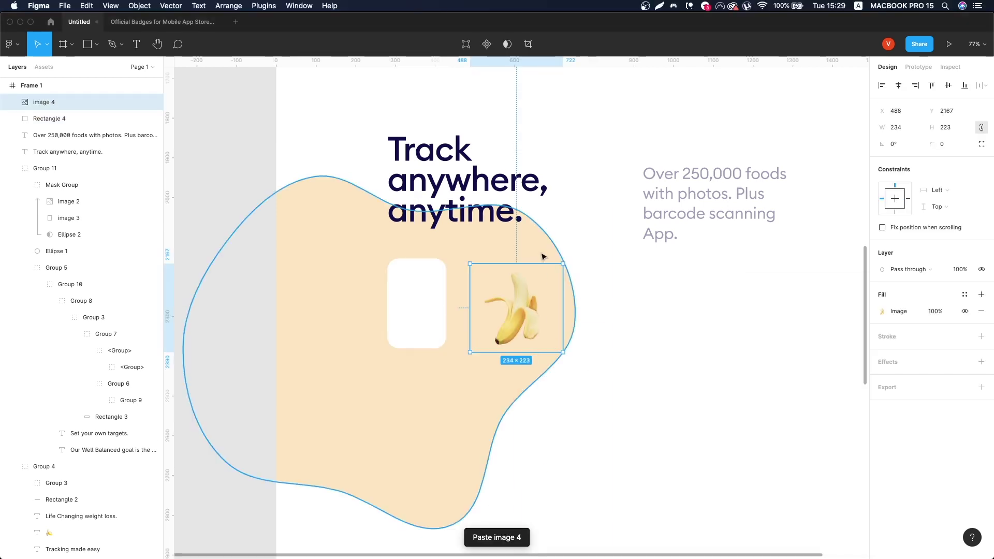
mouse_move(560, 265)
mouse_down()
mouse_move(531, 286)
mouse_move(417, 295)
mouse_move(439, 229)
mouse_up()
scroll(420, 272, up, 10)
click(422, 203)
key(ctrl+c)
scroll(439, 340, down, 10)
key(ctrl+v)
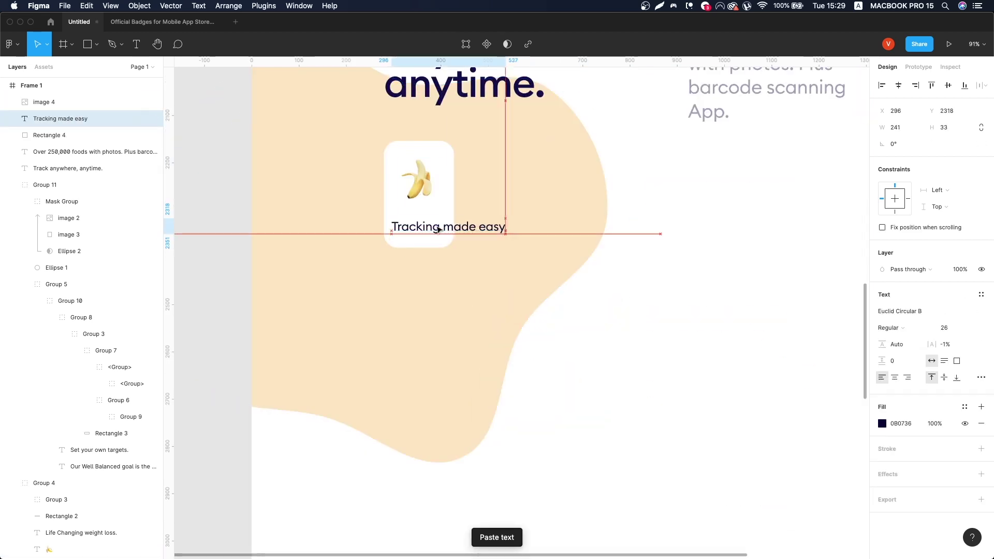
double_click(439, 229)
text(Banana)
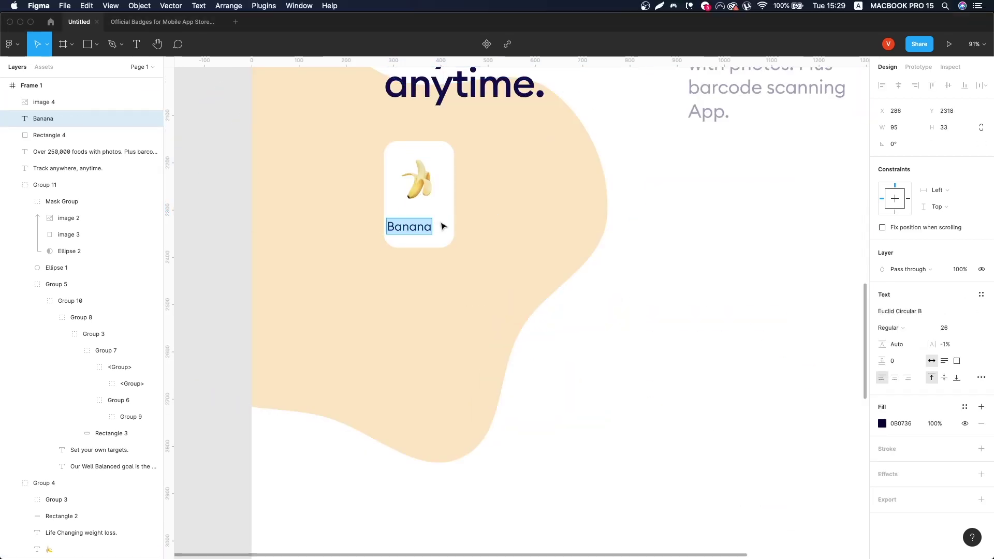
Position the picture and label, and add a 'Without skin' line at 40% opacity.
scroll(518, 241, up, 3)
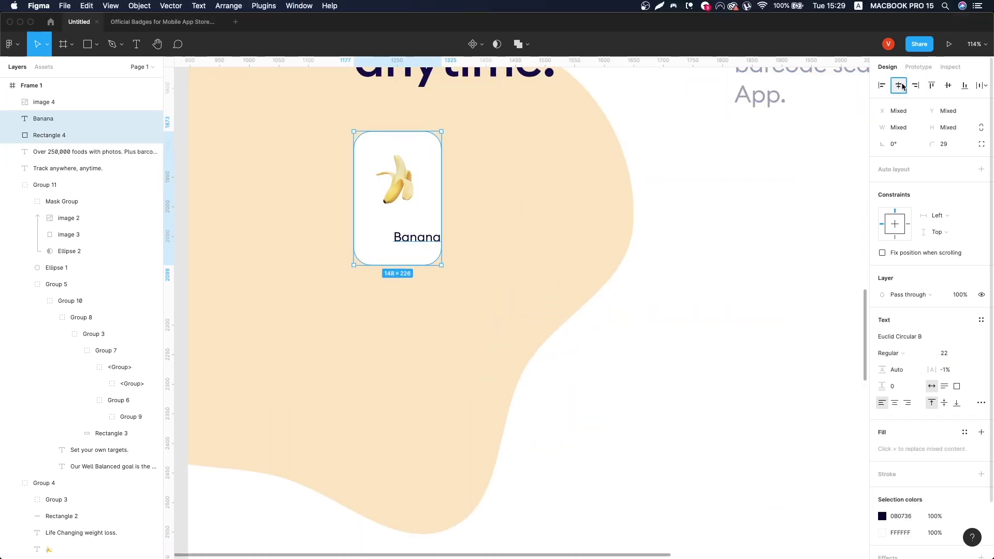
click(420, 201)
drag(420, 202, 424, 198)
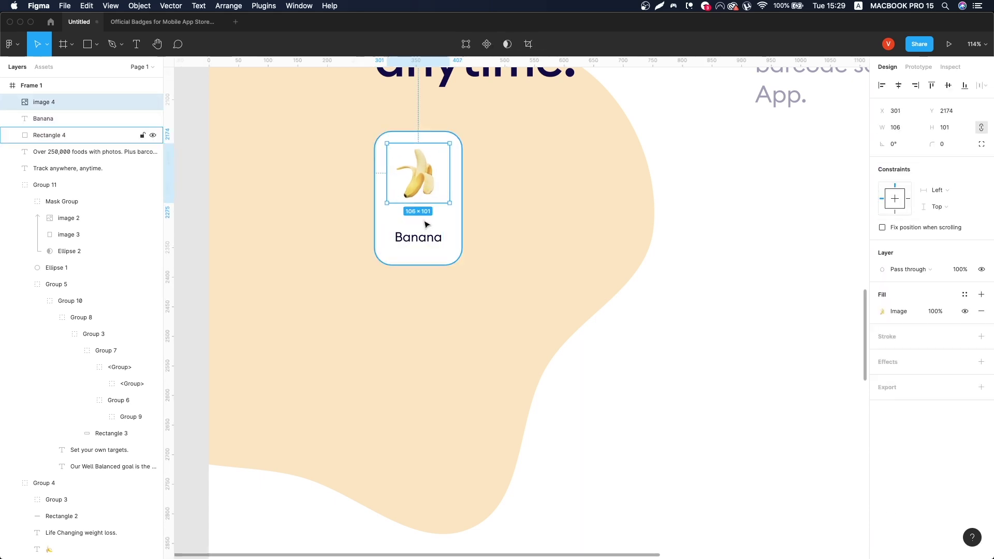
mouse_move(425, 237)
mouse_down()
mouse_move(425, 220)
mouse_move(425, 240)
mouse_up()
key(super+d)
text(Without skin)
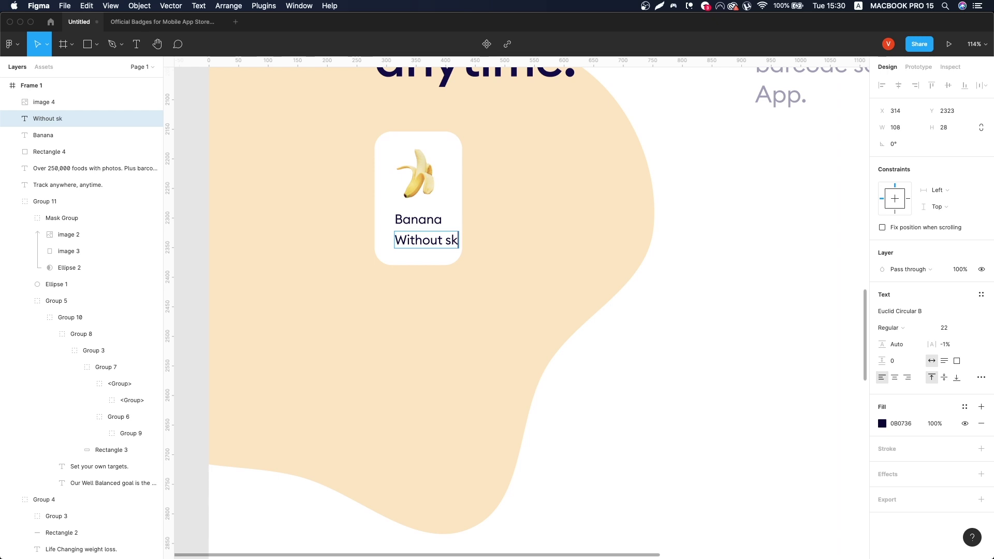
key(4)
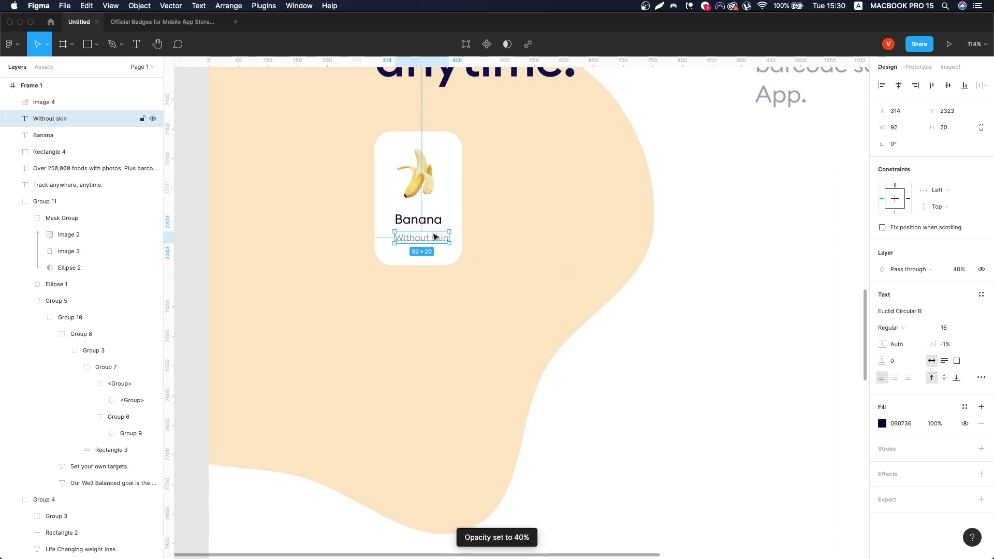
Group the banana picture, labels and card into one food card.
shift+click(418, 219)
shift+click(418, 173)
key(super+g)
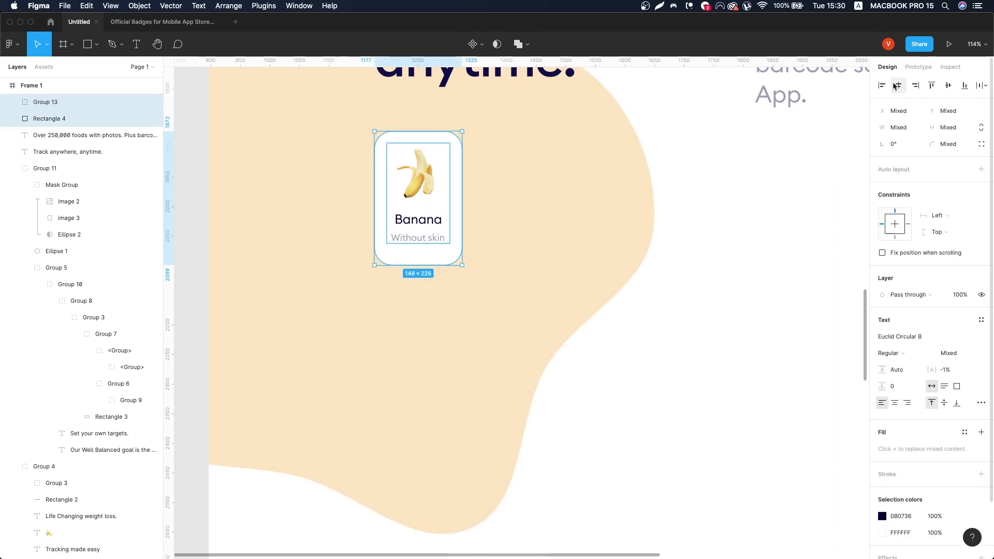
double_click(418, 220)
click(717, 239)
Shrink the banana picture, group the two labels, then group the whole banana card.
scroll(617, 348, down, 2)
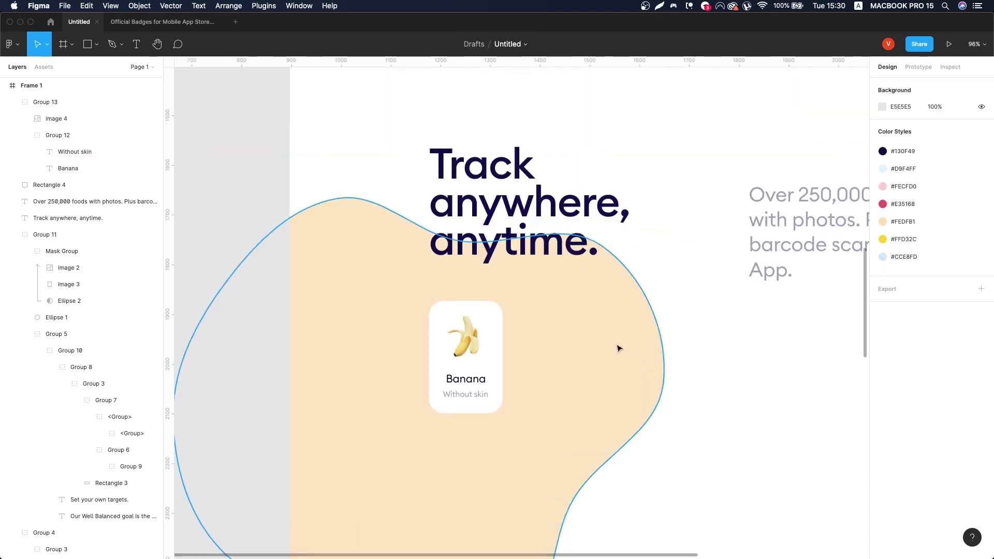
click(466, 333)
key(shift+2)
drag(516, 289, 506, 299)
scroll(543, 331, down, 10)
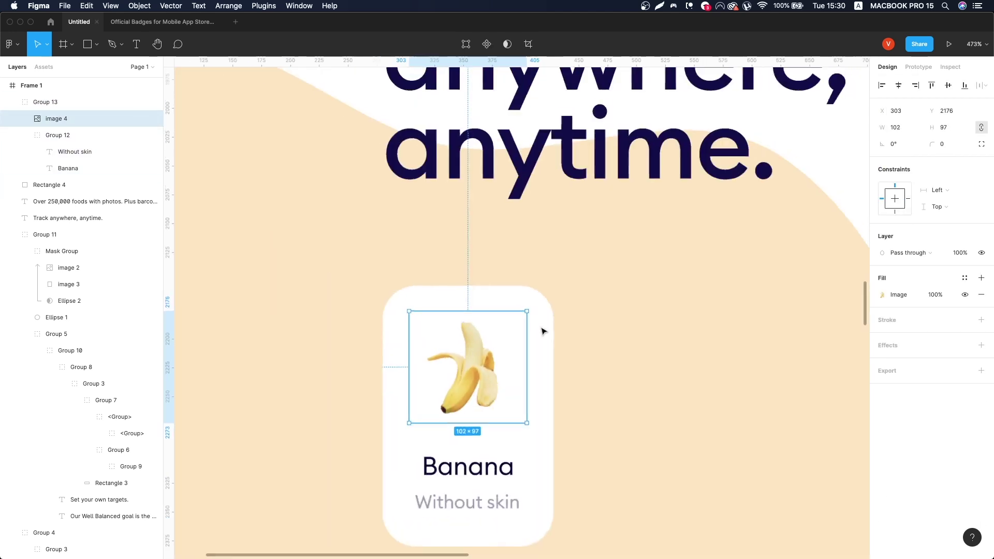
scroll(542, 330, down, 3)
double_click(504, 332)
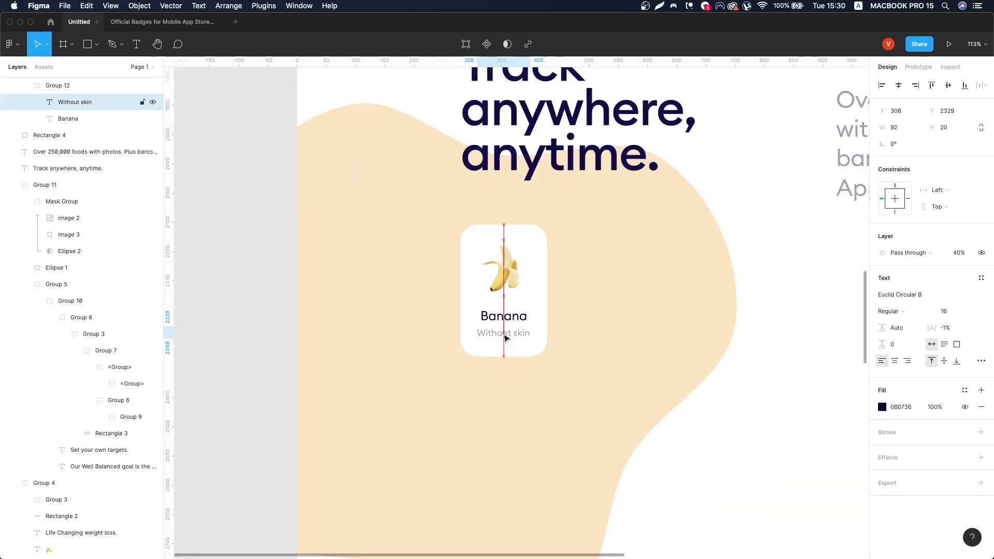
shift+click(503, 316)
key(ctrl+g)
shift+click(547, 270)
key(ctrl+g)
Duplicate the banana card and place the copy beside the original, behind it.
key(ctrl+d)
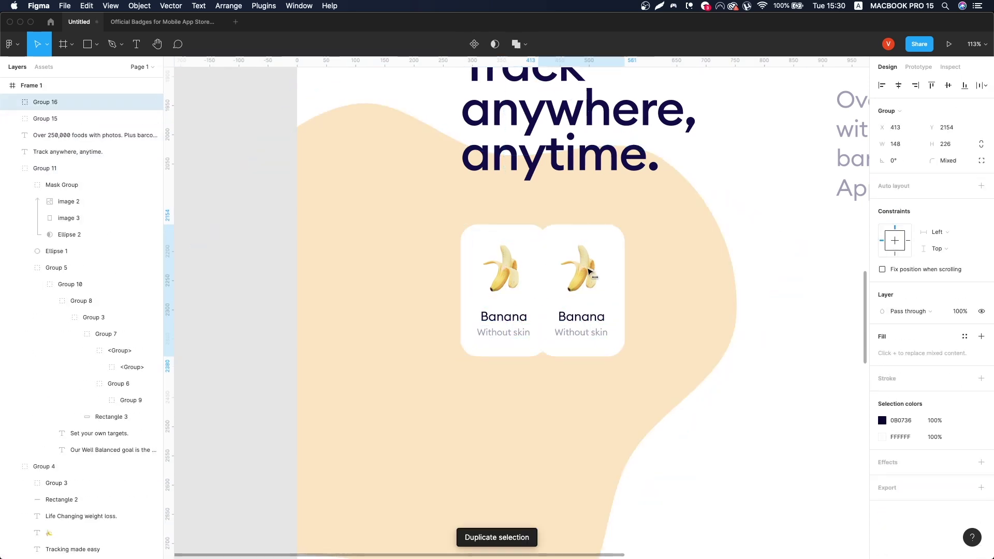
drag(556, 290, 603, 290)
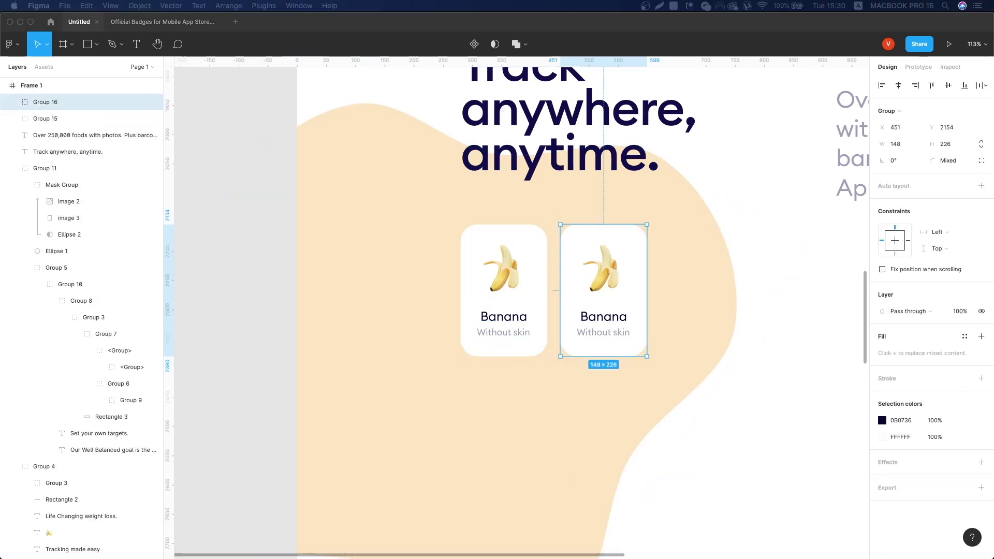
drag(603, 280, 543, 300)
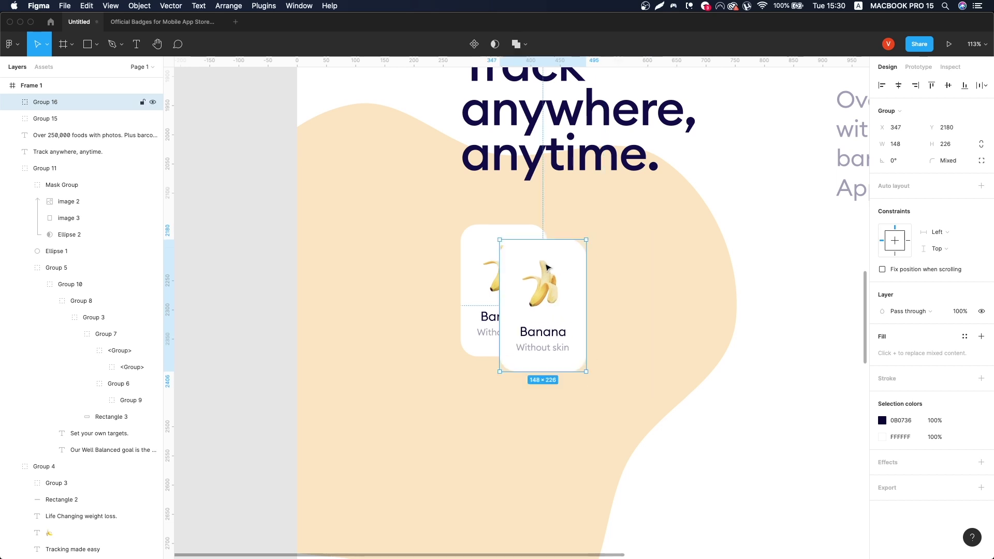
key(super+bracketleft)
key(shift+Right)
key(shift+Right)
key(shift+Right)
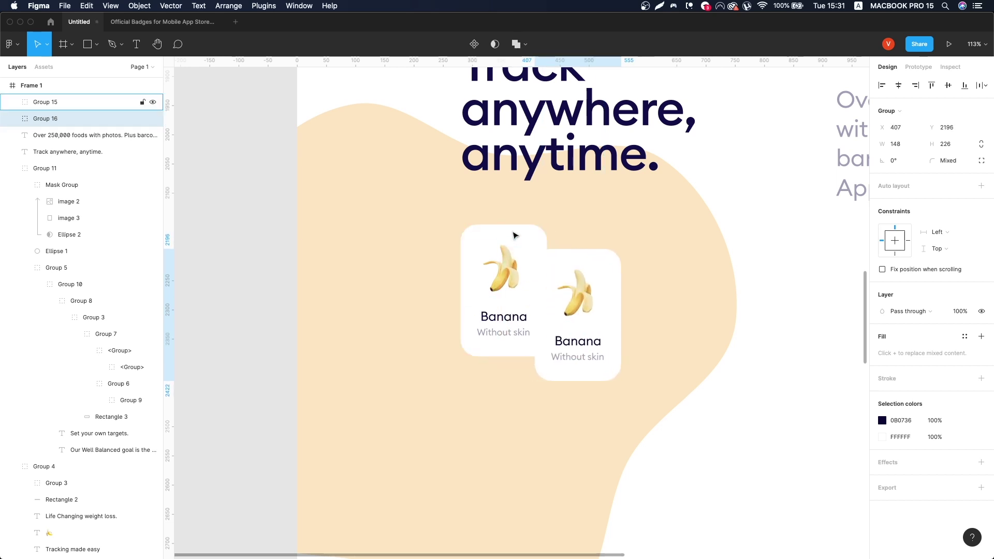
key(shift+Right)
key(shift+Right)
key(shift+Right)
key(Down)
key(Down)
key(Down)
Rename the copied card's title to 'Bannana Bread'.
double_click(602, 341)
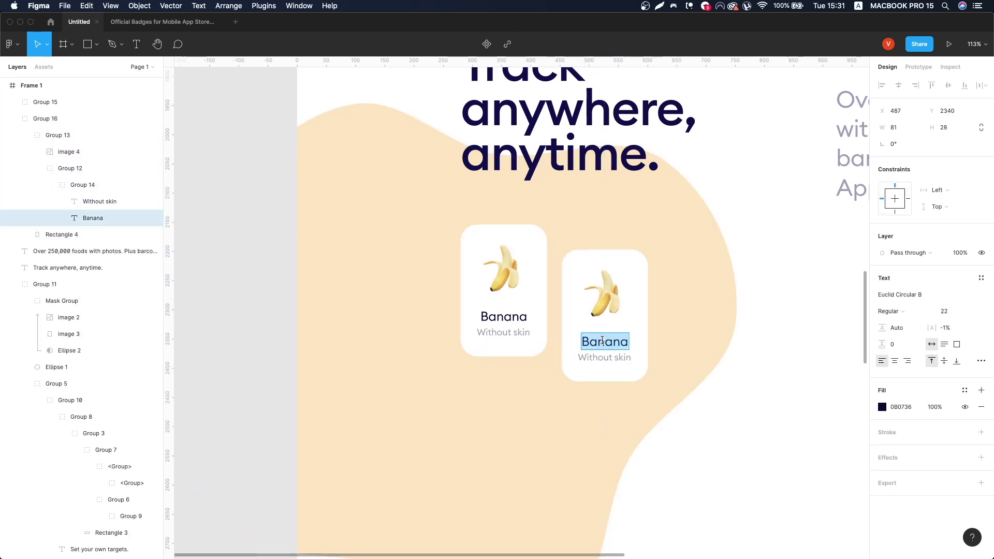
text( Bread)
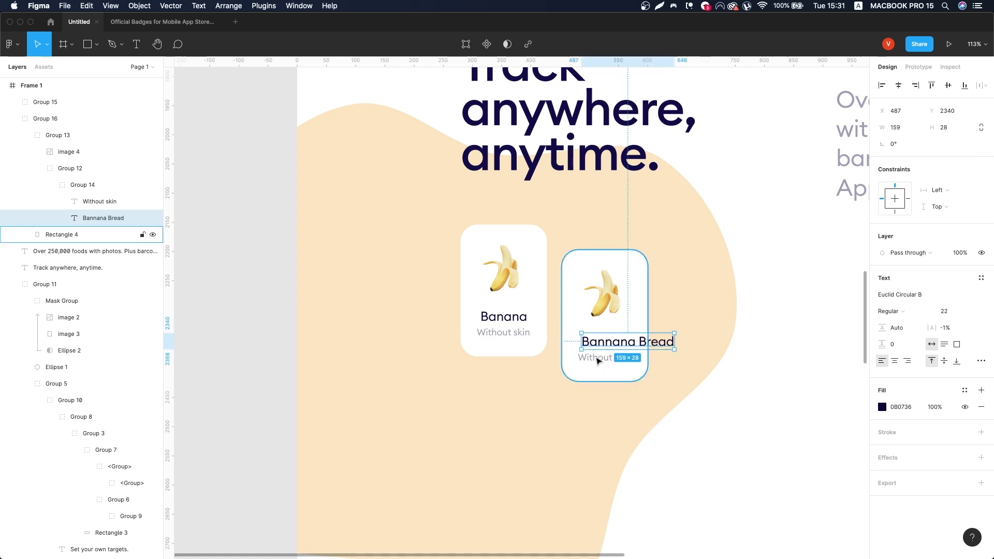
key(Escape)
shift+click(500, 315)
Set both card titles to font size 16 and Medium weight.
click(944, 311)
text(18)
key(Return)
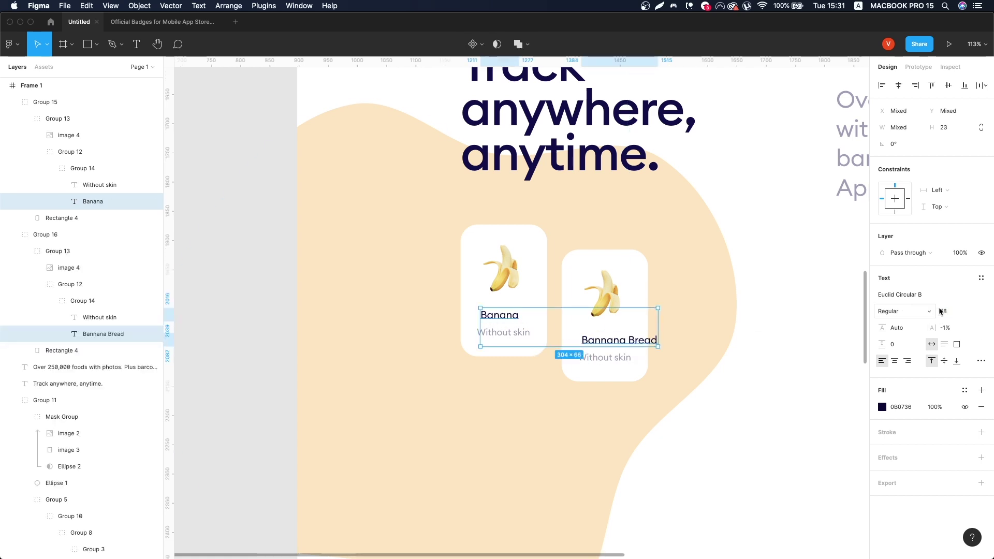
text(6)
click(890, 311)
click(890, 324)
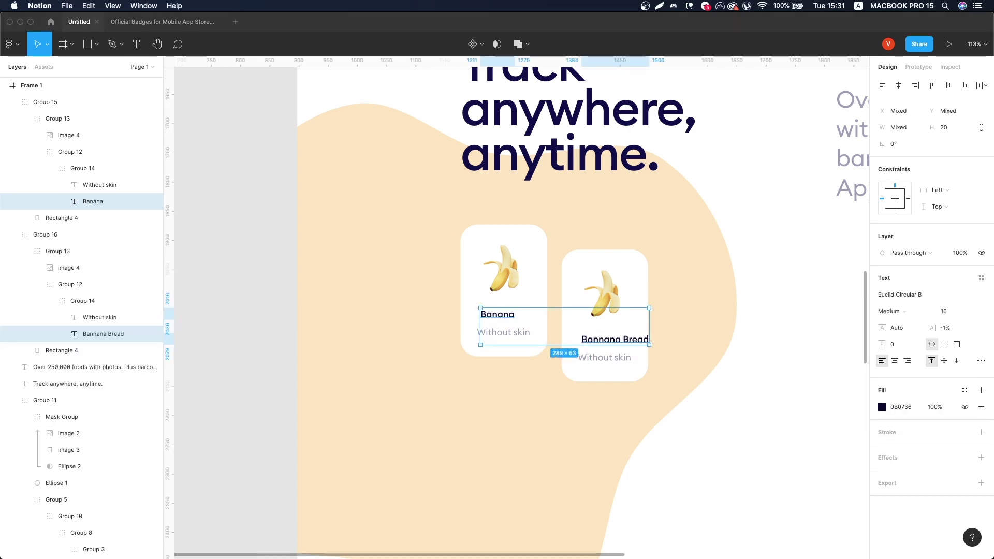
Centre the Bannana Bread title horizontally in its card.
click(616, 339)
shift+click(640, 320)
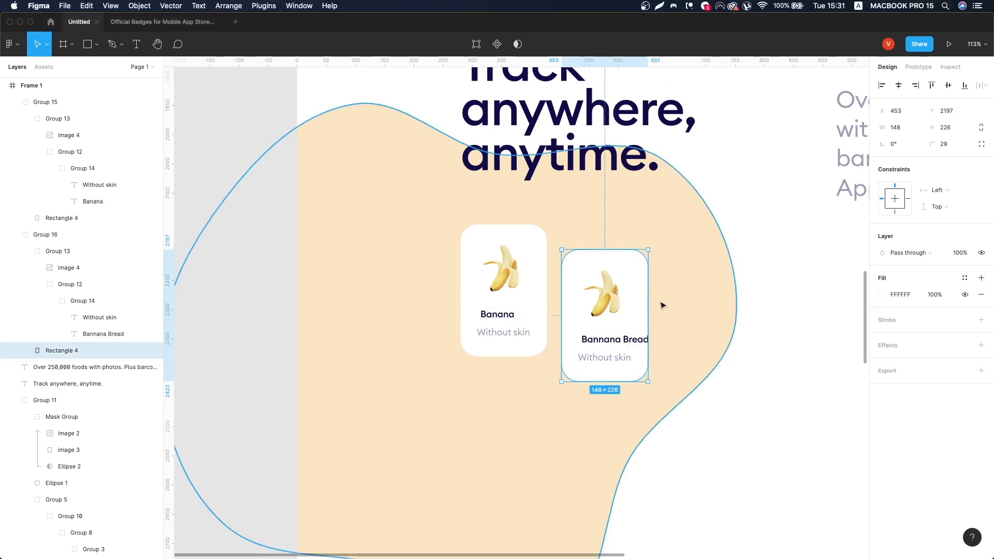
click(898, 86)
key(Escape)
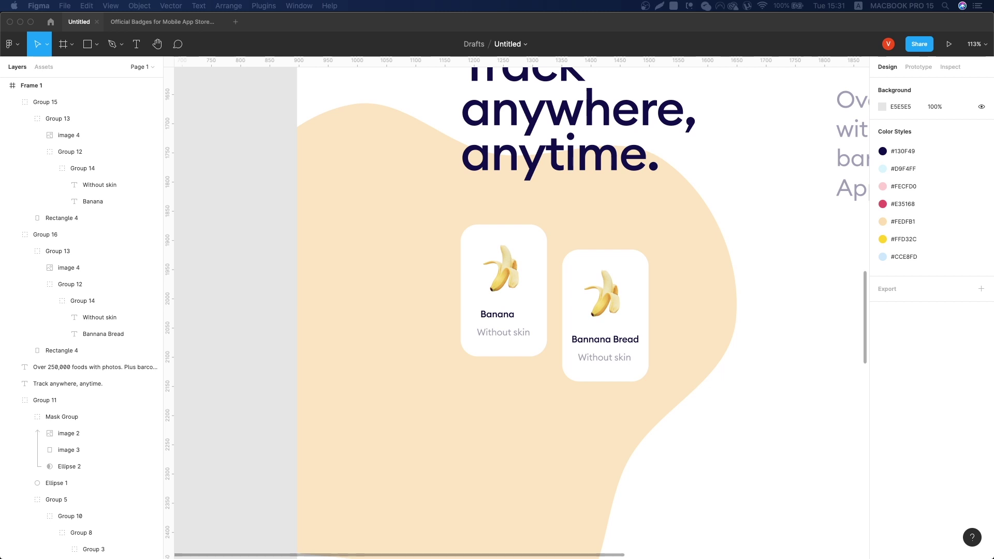
click(644, 377)
scroll(649, 387, right, 2)
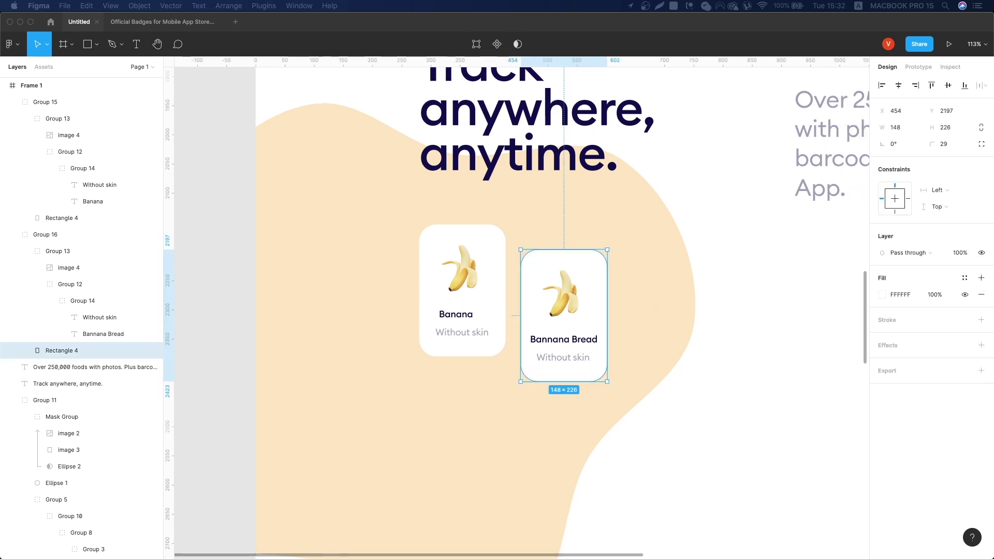
scroll(641, 344, right, 1)
Set both cards' titles and 'Without skin' subtitles to size 14.
click(103, 334)
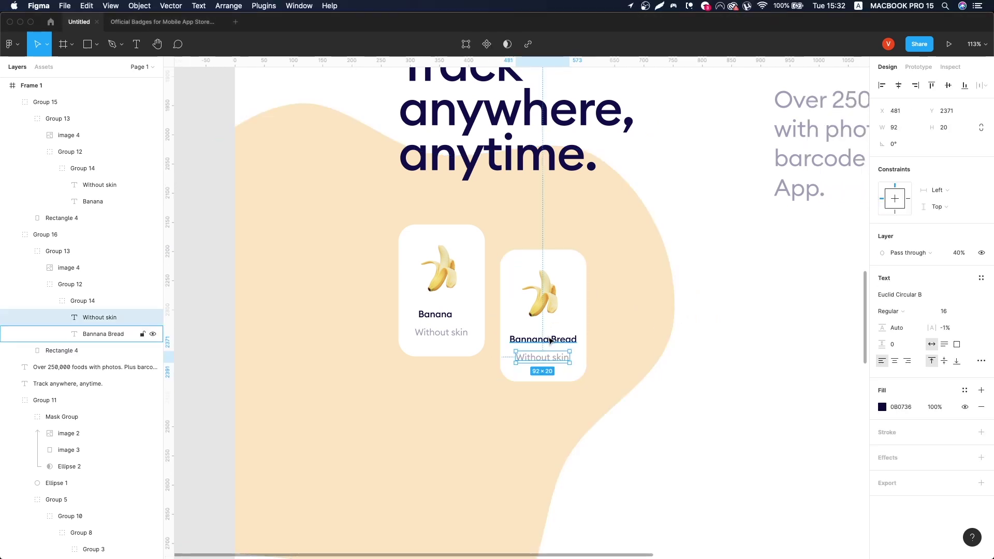
shift+click(92, 201)
click(542, 358)
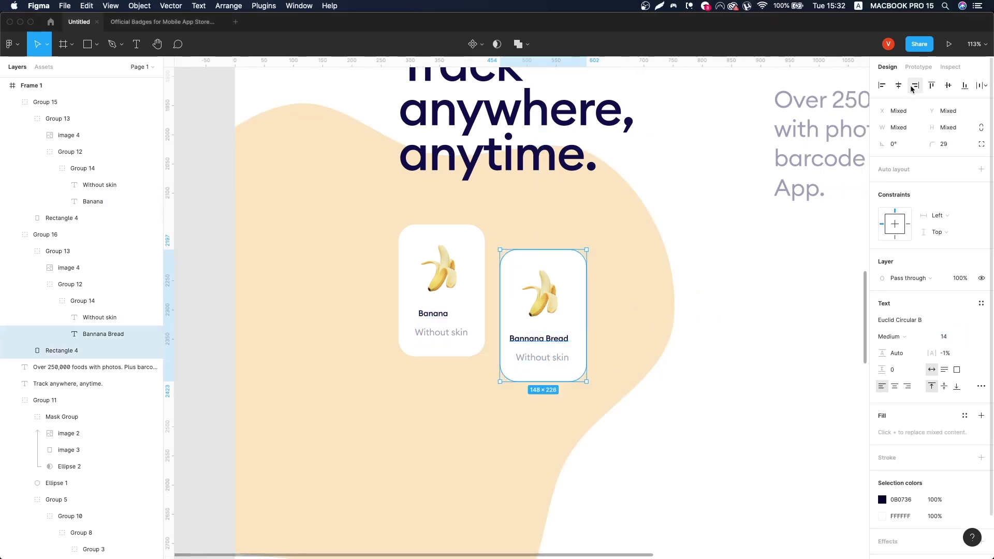
shift+click(432, 334)
click(950, 311)
text(1)
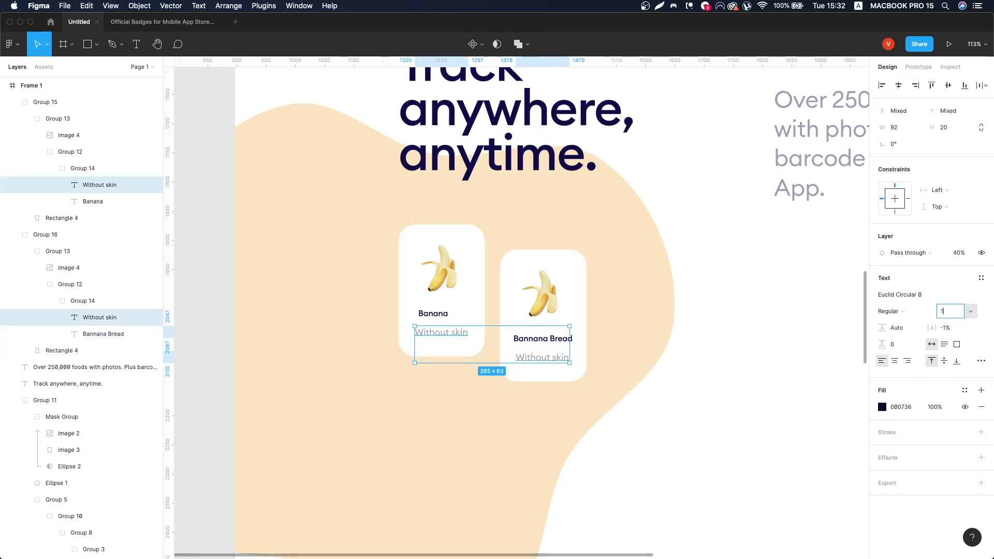
Adjust the spacing between the Bannana Bread title and subtitle, then group them.
click(543, 310)
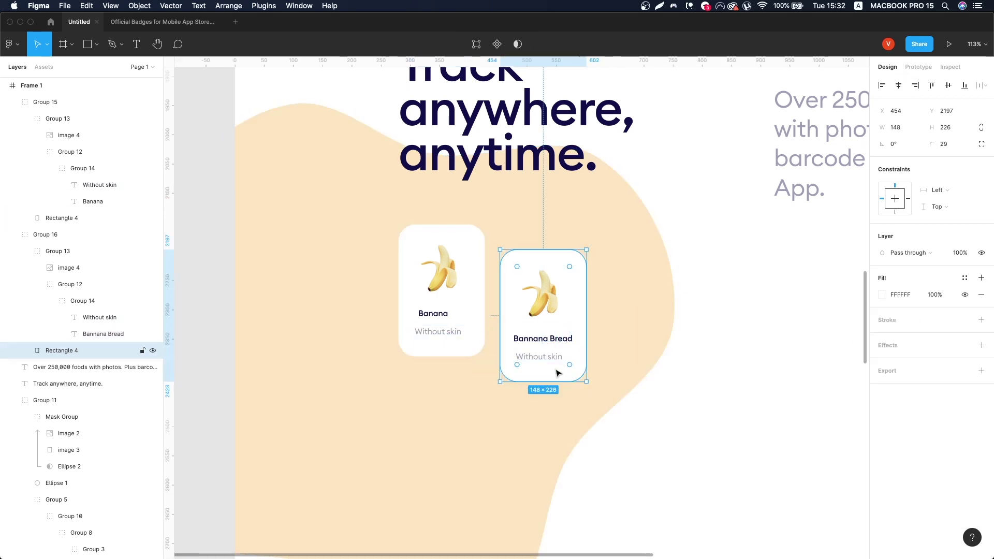
click(542, 338)
shift+click(559, 356)
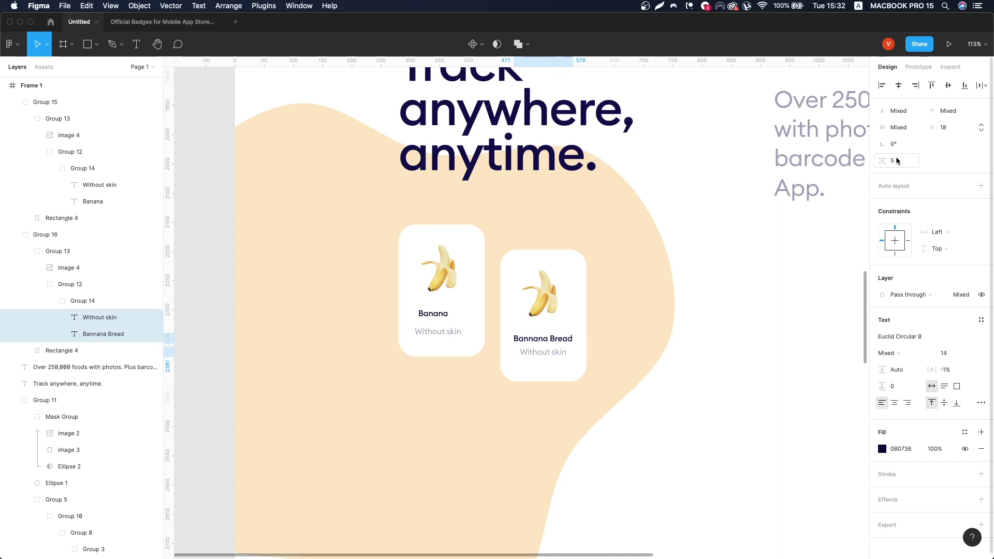
key(Return)
key(shift+2)
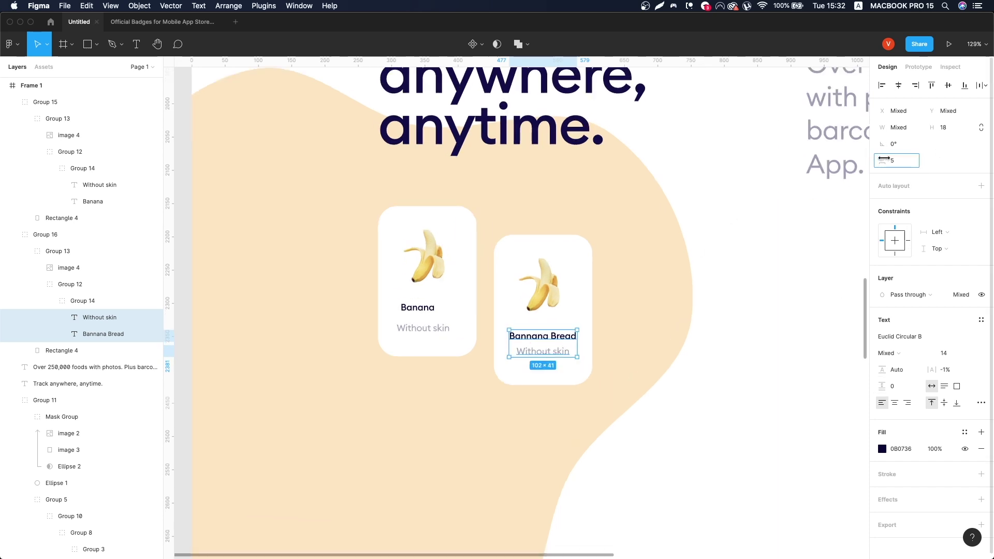
key(ctrl+g)
Centre the banana image in the Bannana Bread card and delete the original Banana card.
click(567, 278)
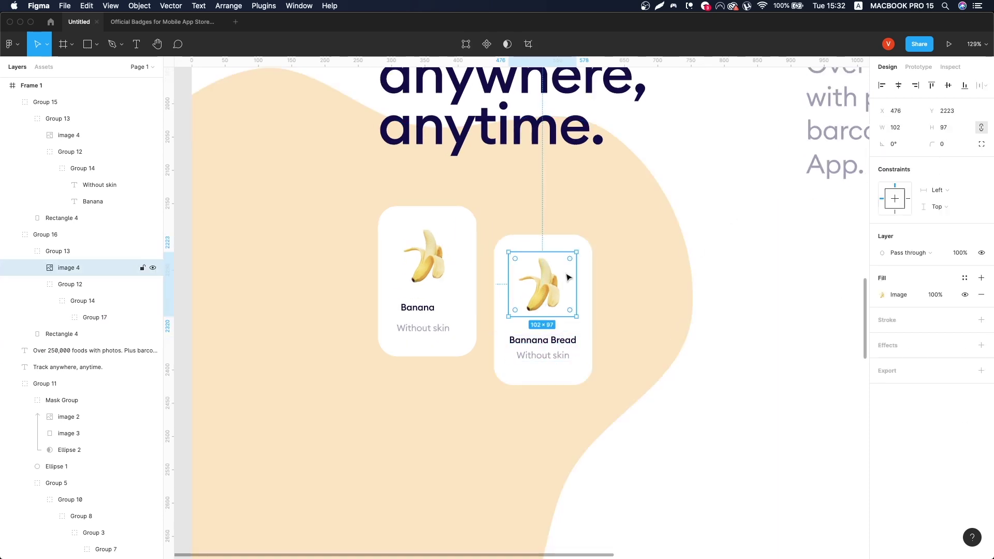
shift+click(585, 284)
click(899, 86)
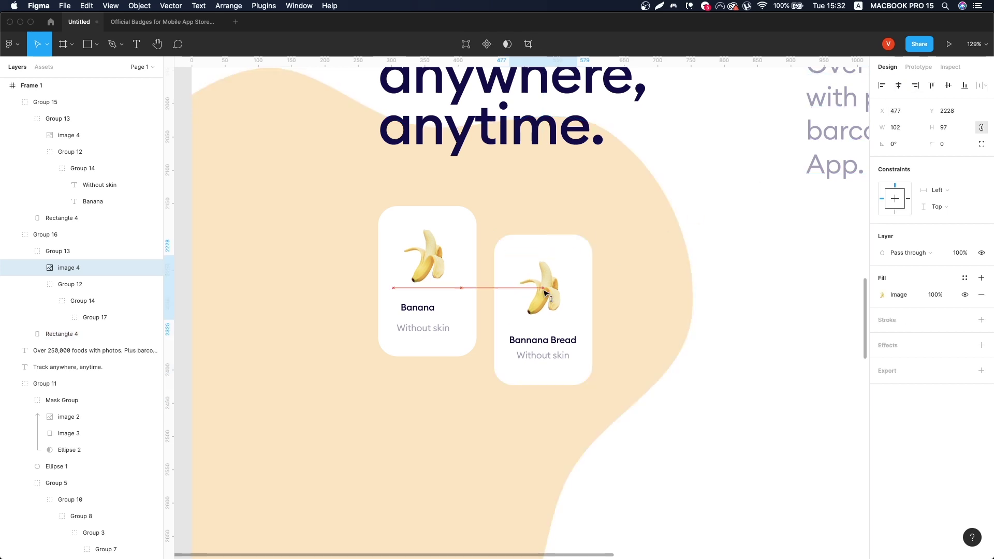
click(542, 340)
click(449, 311)
key(Delete)
Duplicate the Bannana Bread card and retitle the cards Bannana and Bannana Bread/Backing Mix.
key(ctrl+z)
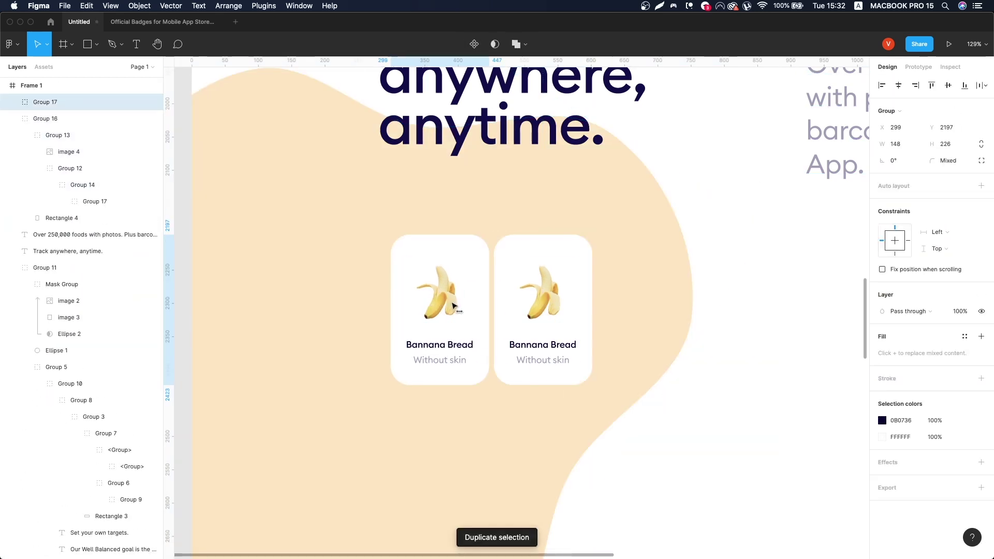
double_click(425, 319)
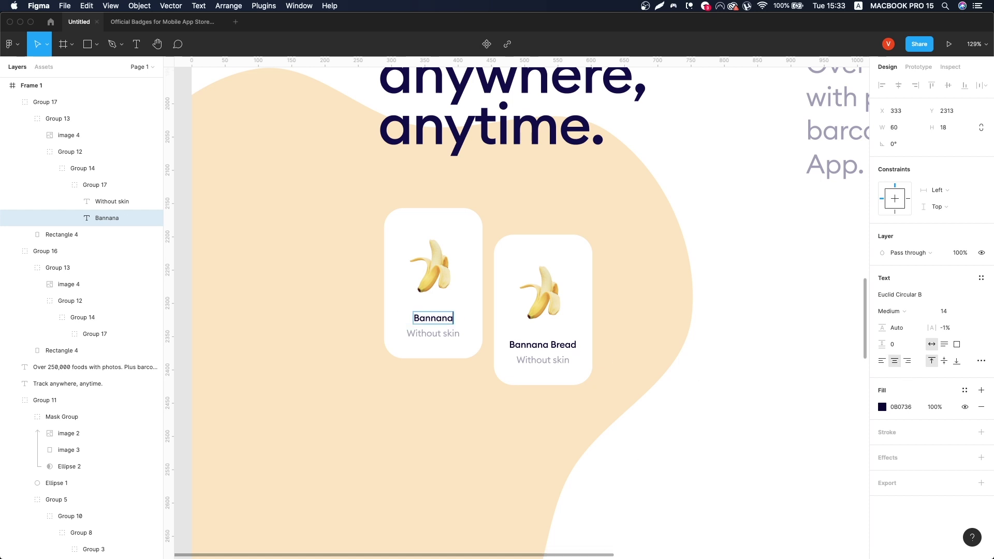
double_click(553, 362)
text(Backing Mix)
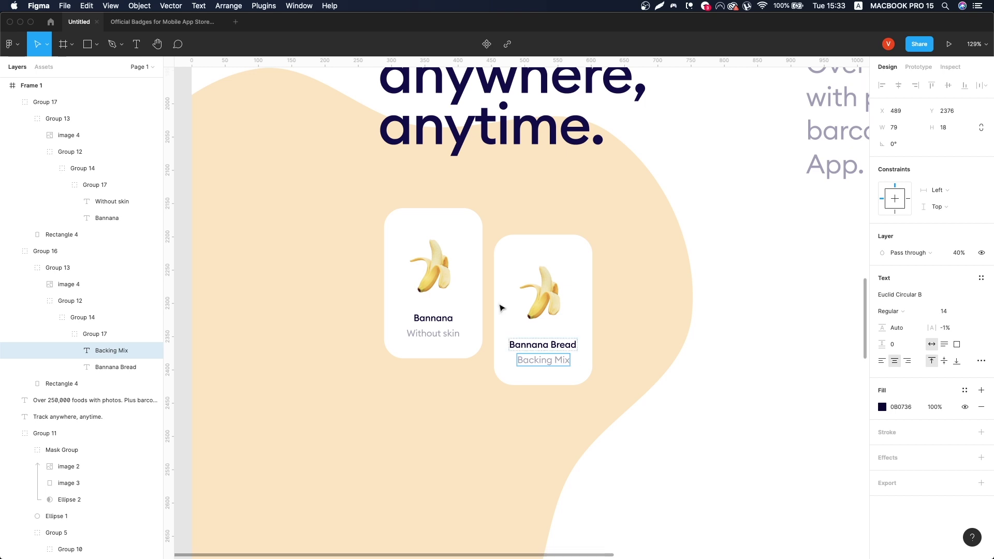
Reposition both cards over the blob and nudge the peach blob down.
scroll(500, 308, down, 4)
drag(541, 302, 512, 300)
click(462, 487)
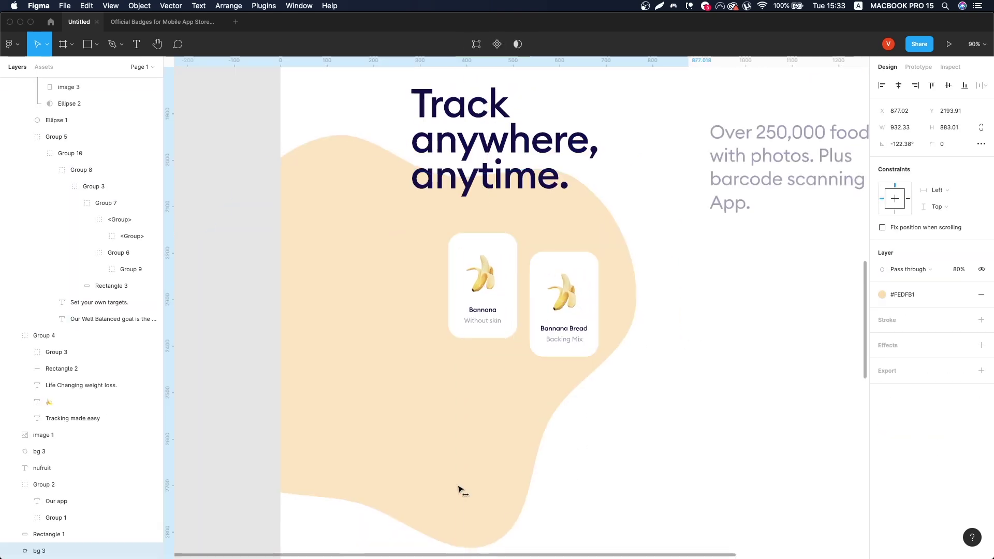
key(shift+Down)
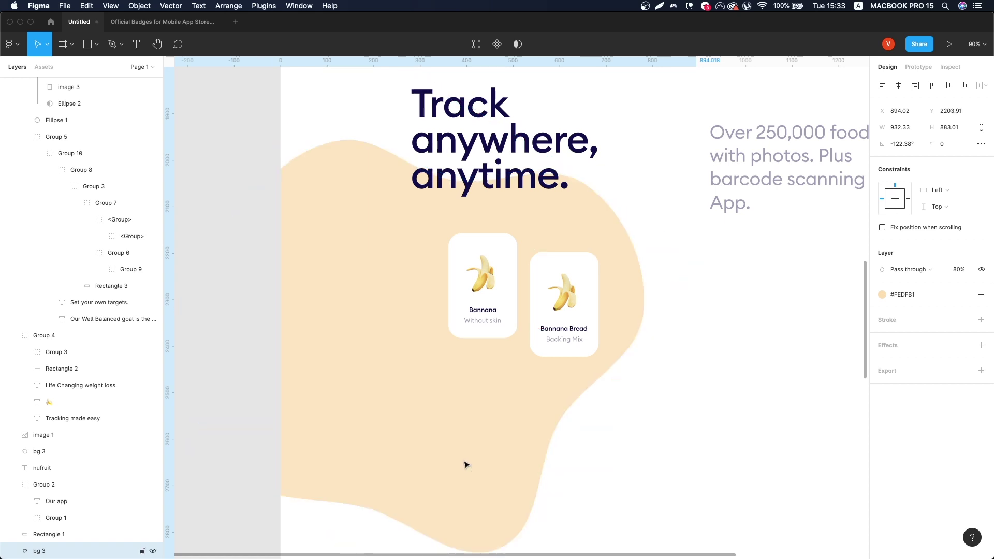
Duplicate the card pair into a second row and retitle the lower-left card 'Taco 5 Ripe'.
scroll(465, 464, down, 2)
key(ctrl+d)
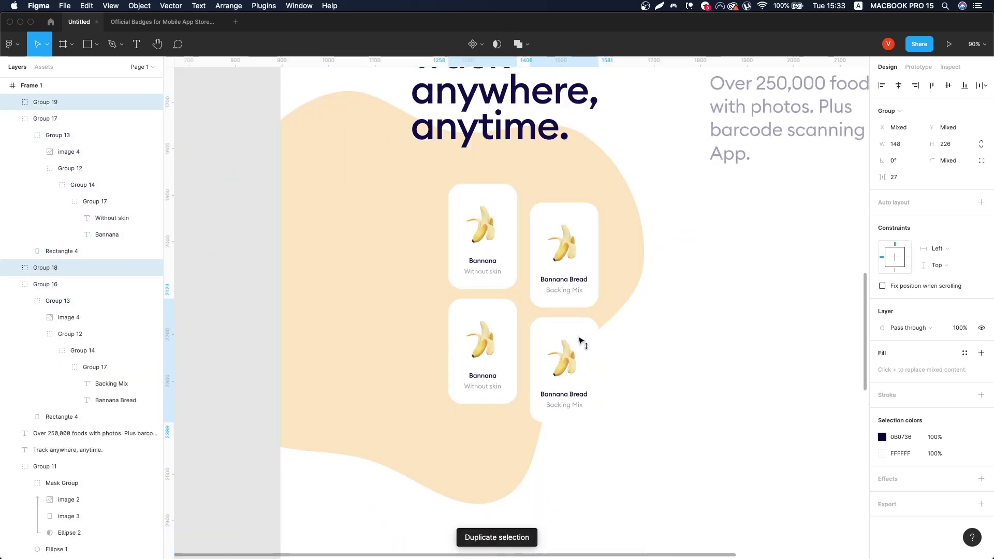
key(ctrl+z)
key(ctrl+d)
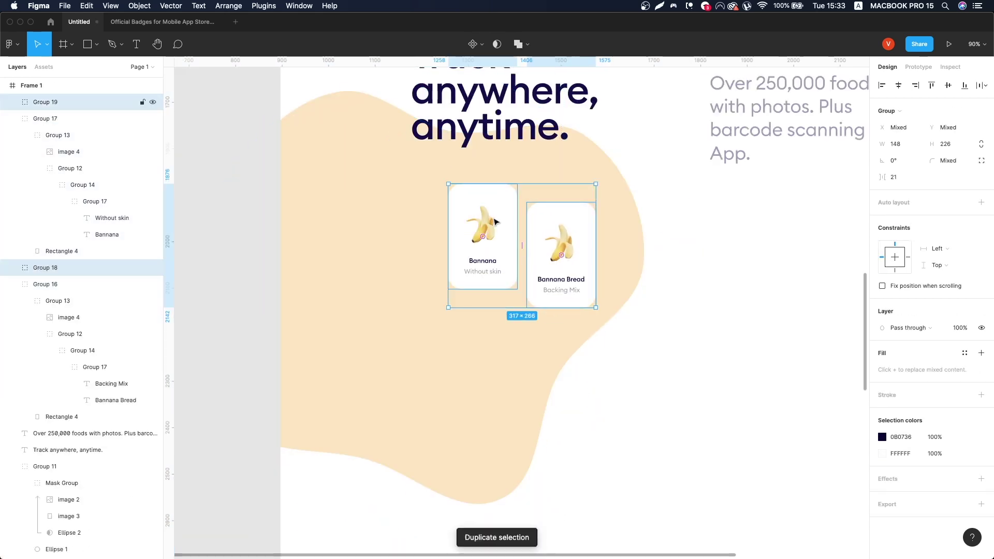
double_click(483, 375)
text(Taco 5 Ripe)
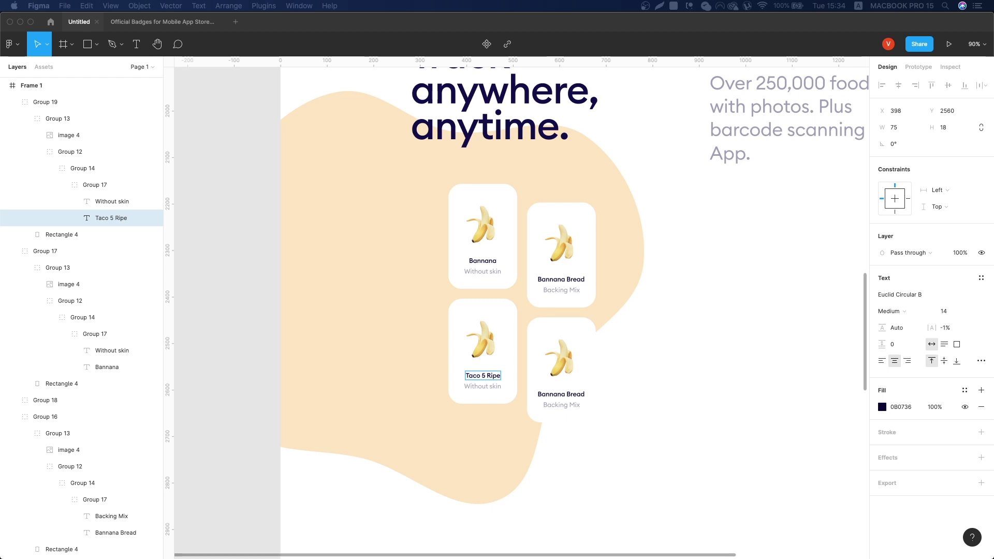
Paste product photos into the two lower cards, the right one showing the milk bottle.
click(482, 347)
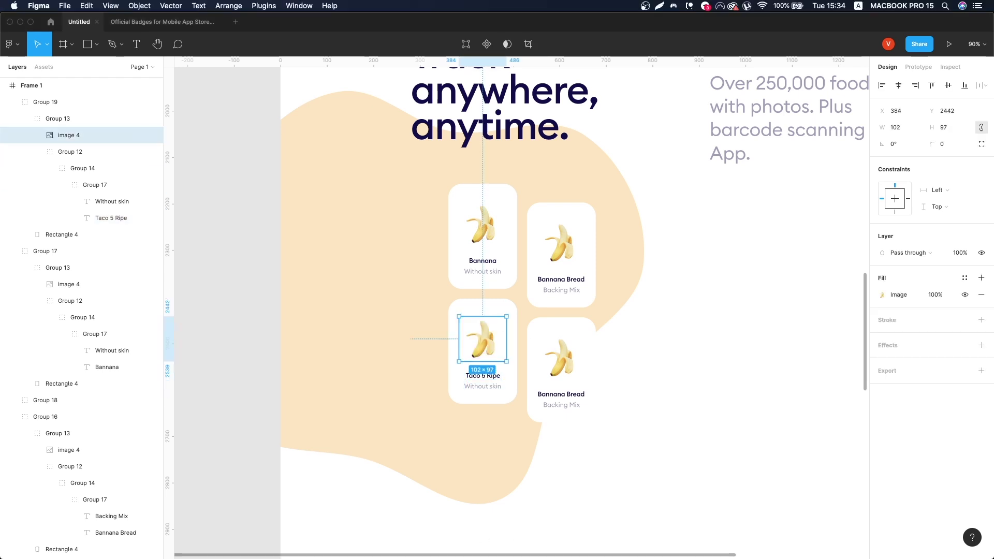
key(super+v)
key(super+z)
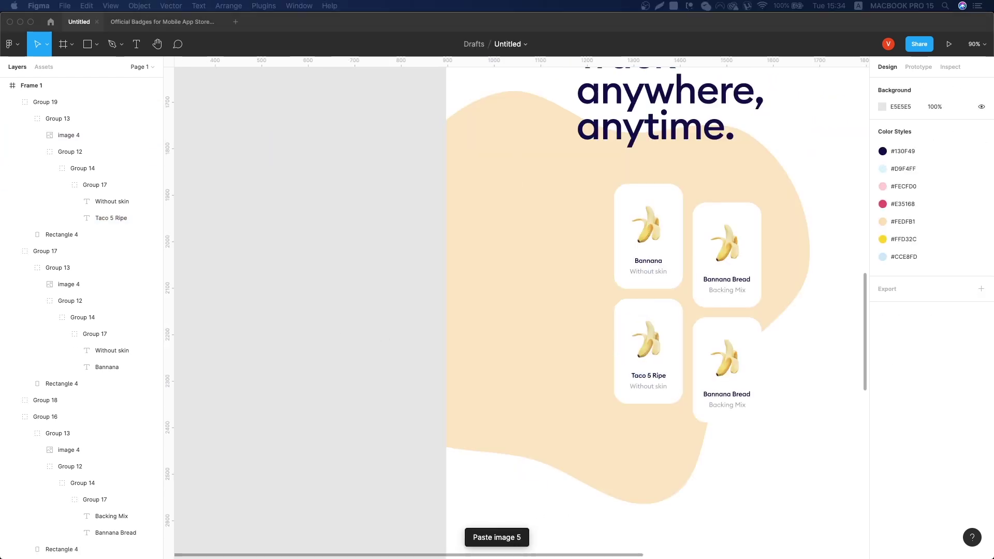
key(super+v)
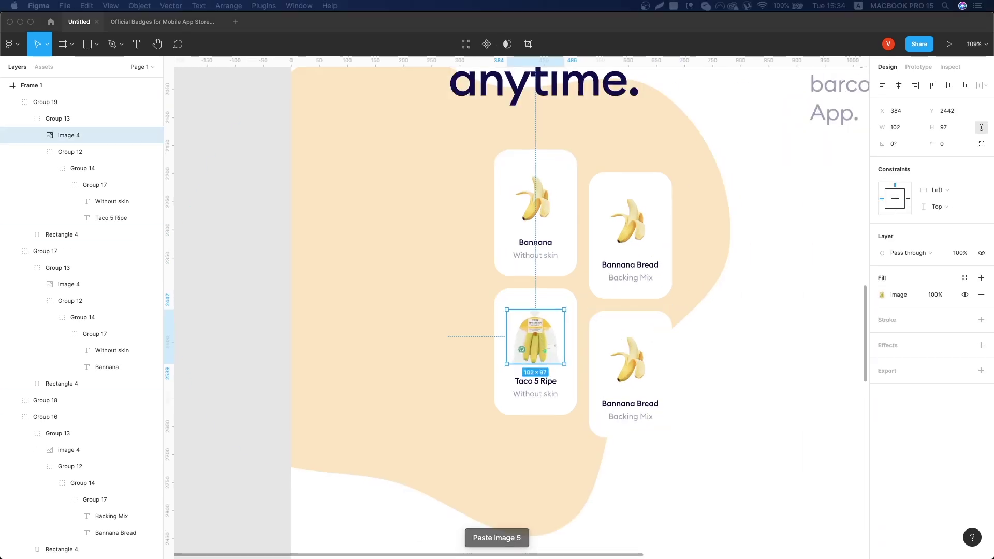
click(630, 359)
key(super+v)
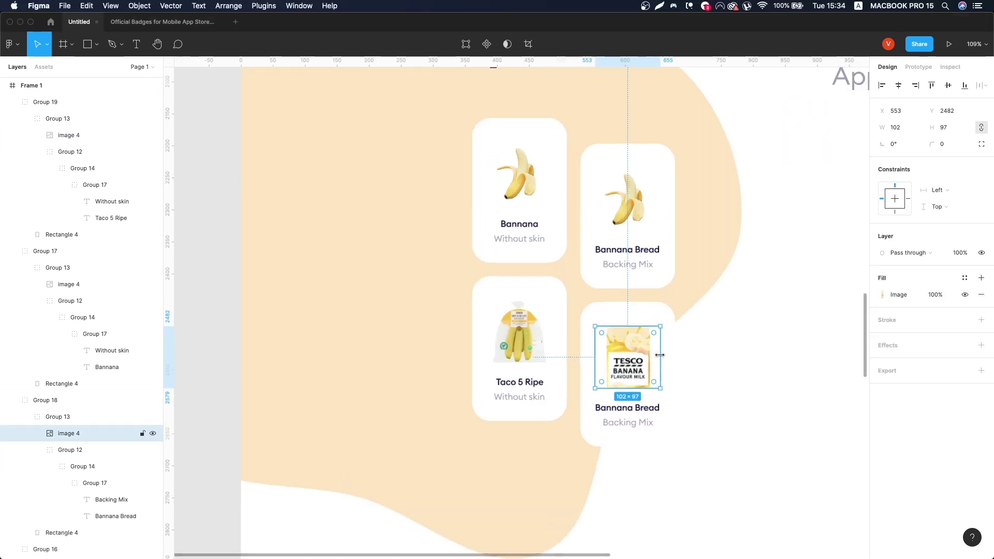
key(Escape)
click(68, 135)
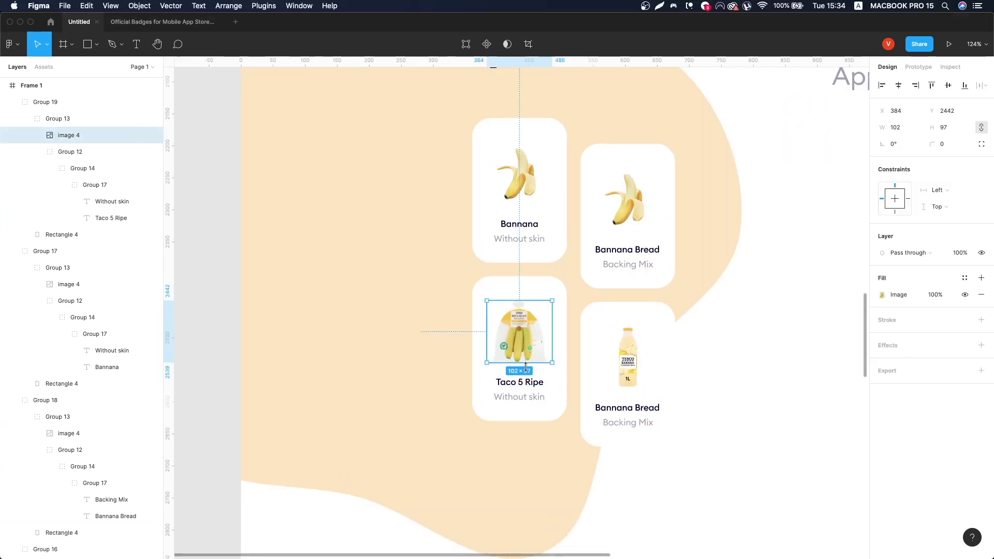
Correct the lower-left card's subtitle and fix the 'Bannana Bread' title to 'Banana Bread'.
scroll(523, 368, up, 5)
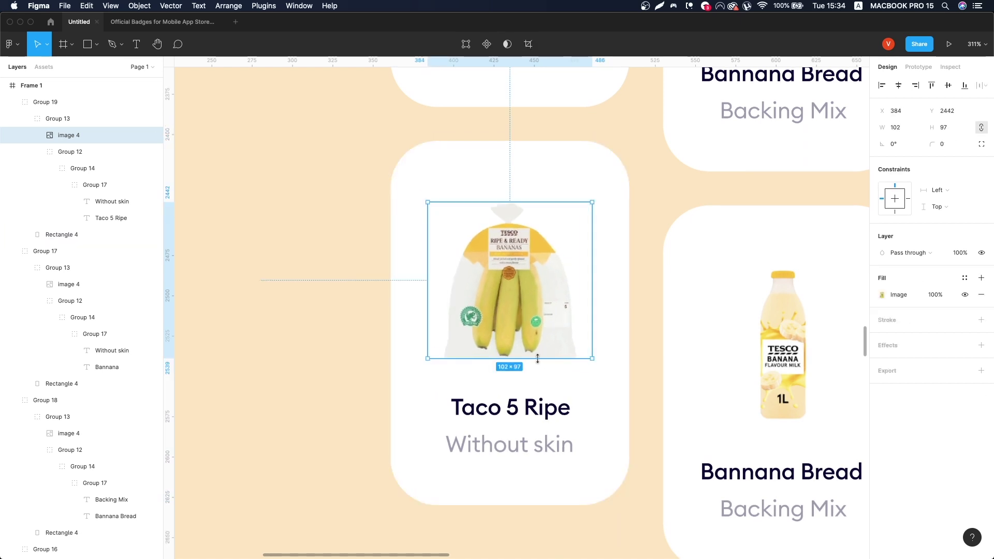
double_click(514, 441)
text(Rw)
key(super+z)
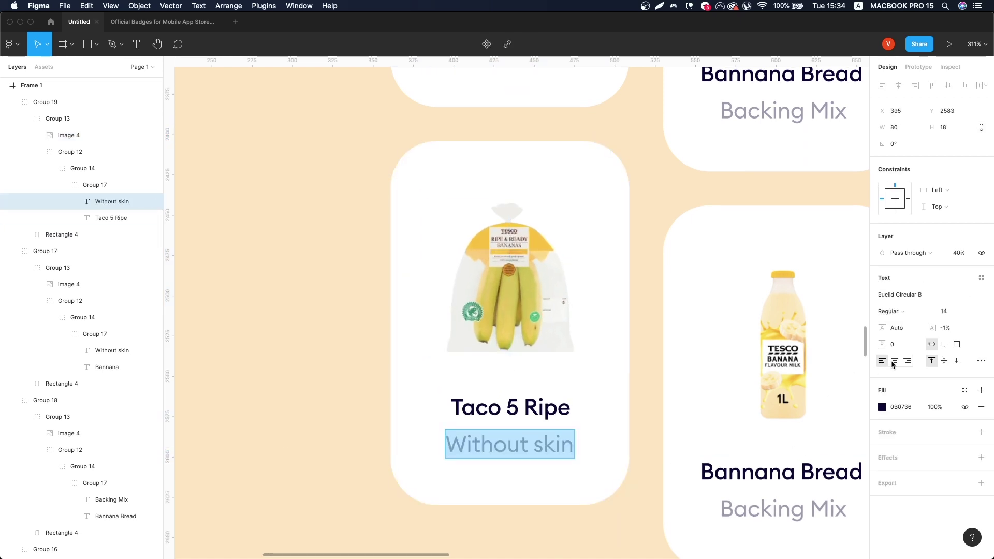
text(rE)
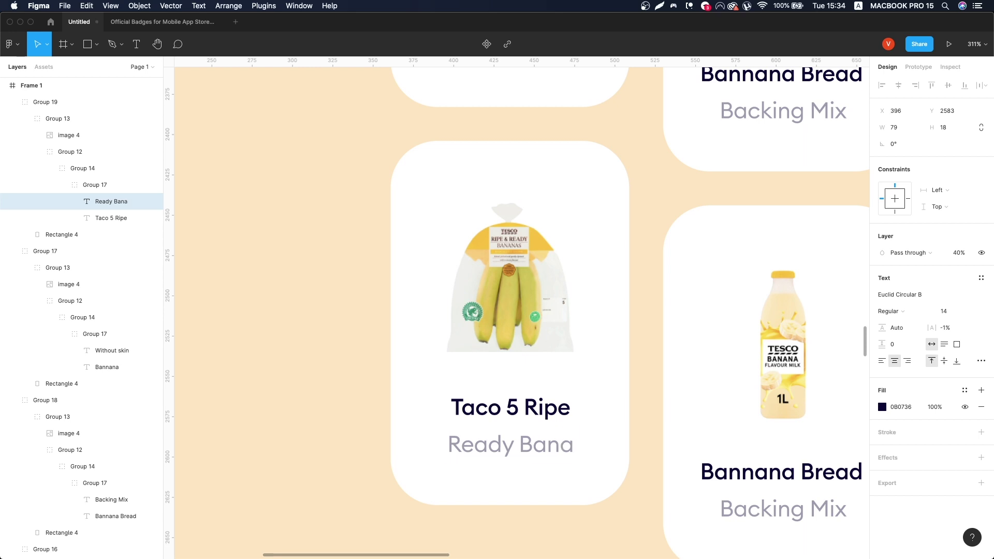
scroll(518, 310, up, 5)
double_click(510, 179)
text(Bananana)
click(756, 234)
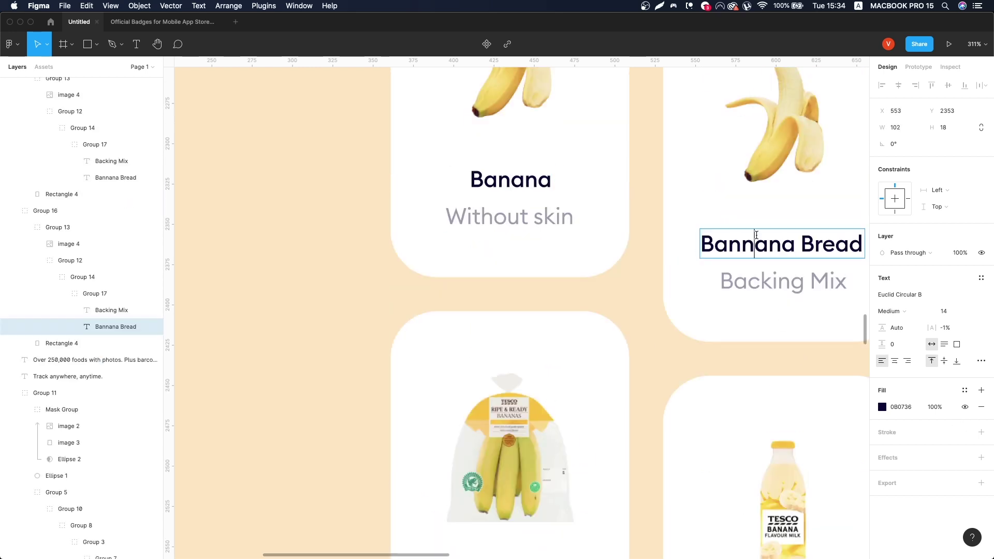
key(super+z)
key(super+z)
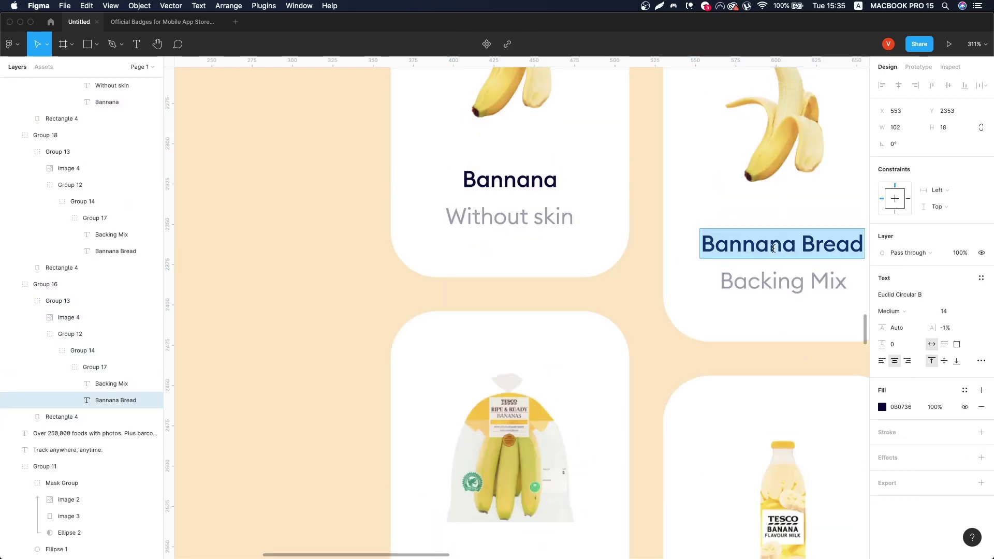
key(super+shift+z)
scroll(747, 284, down, 5)
key(Escape)
Retitle the bottom-right card 'Flavour Mild' with subtitle 'Plant based'.
double_click(678, 347)
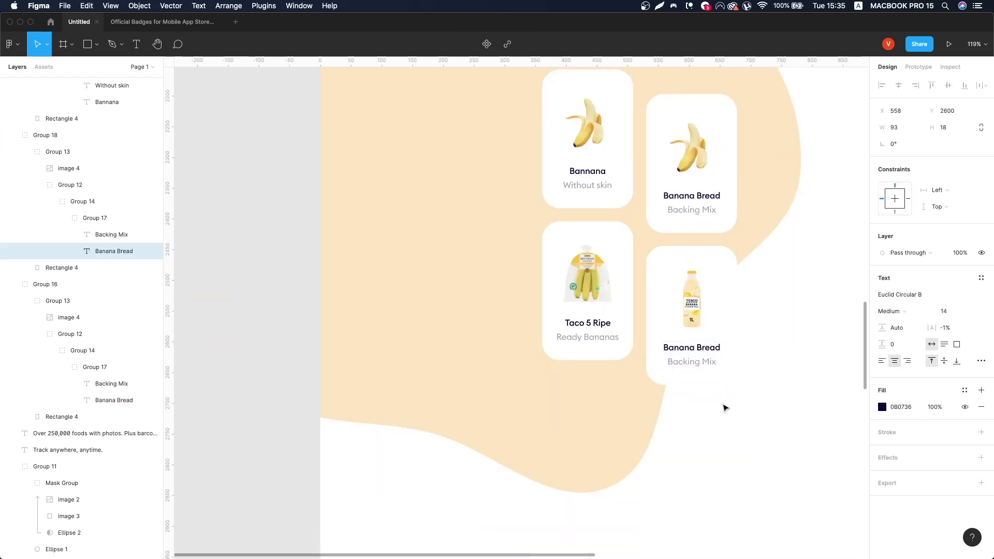
double_click(705, 348)
double_click(704, 362)
text(Planed base)
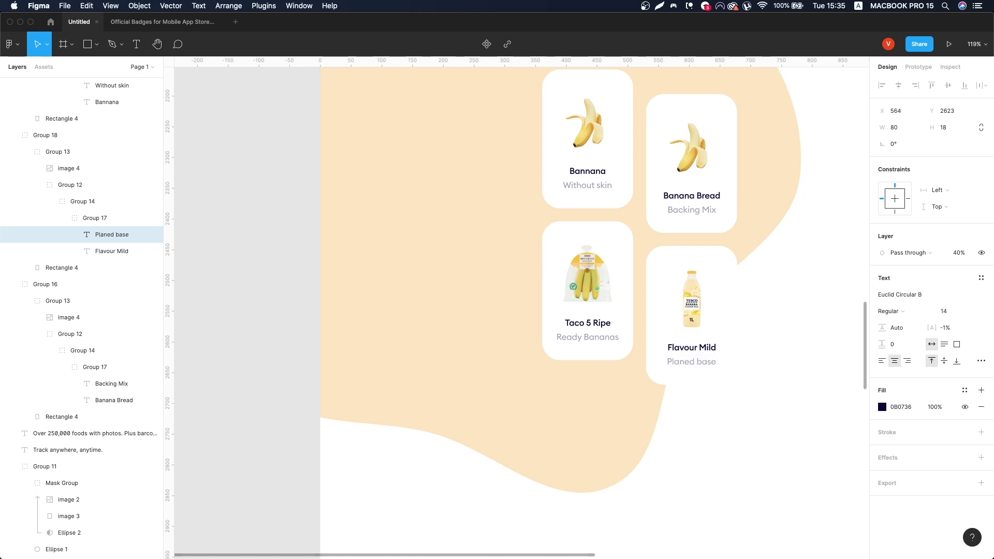
text(d)
scroll(732, 373, right, 3)
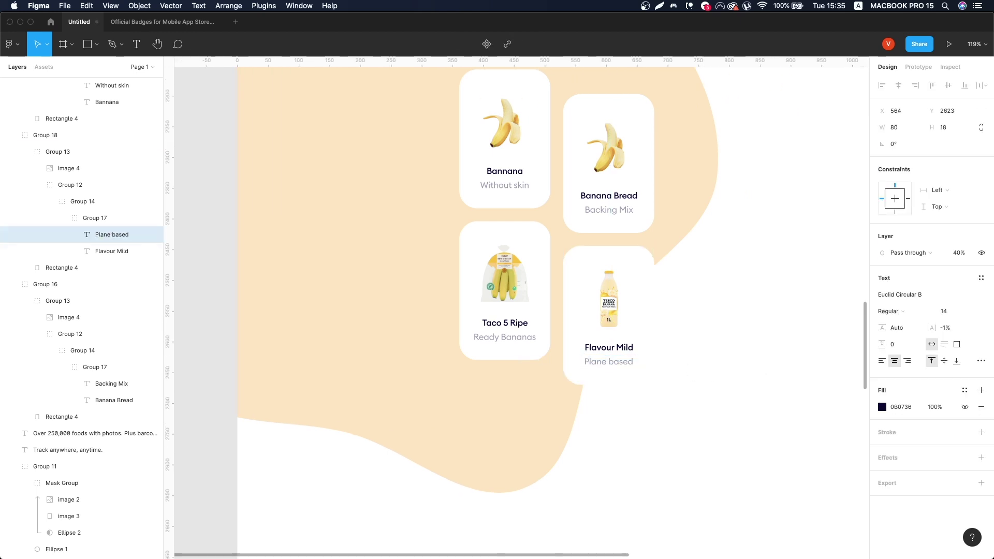
key(Escape)
key(Escape)
key(shift+0)
scroll(713, 344, up, 5)
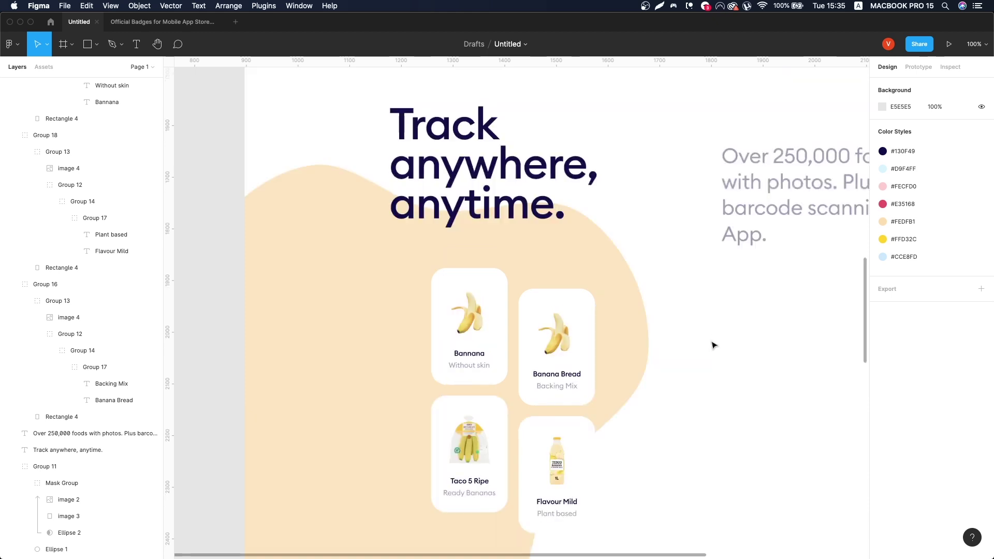
scroll(685, 393, right, 5)
Draw a small square below the foods paragraph and rotate it into a diamond.
click(96, 44)
click(98, 67)
drag(538, 291, 509, 322)
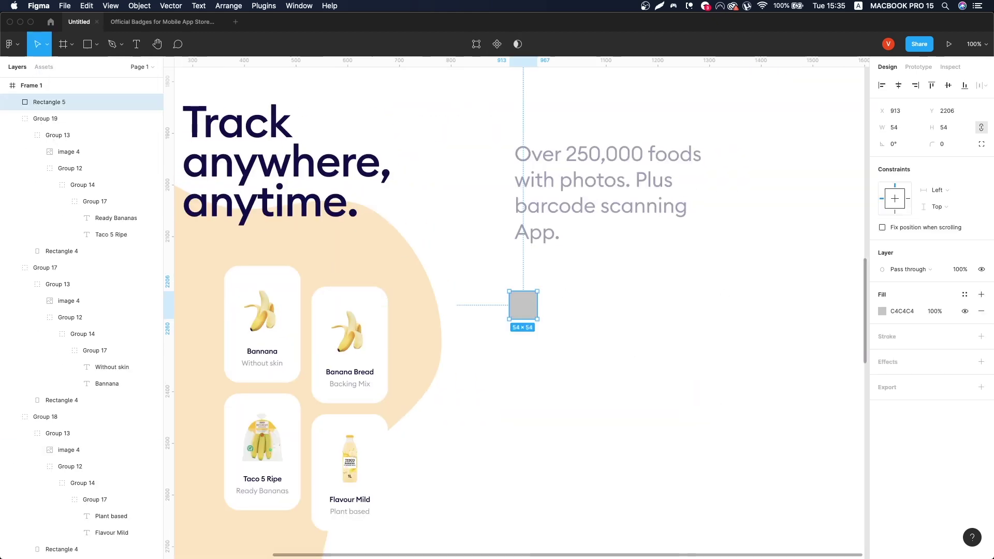
mouse_move(539, 291)
mouse_down()
mouse_move(525, 284)
mouse_move(553, 282)
mouse_up()
key(shift+2)
scroll(553, 282, down, 5)
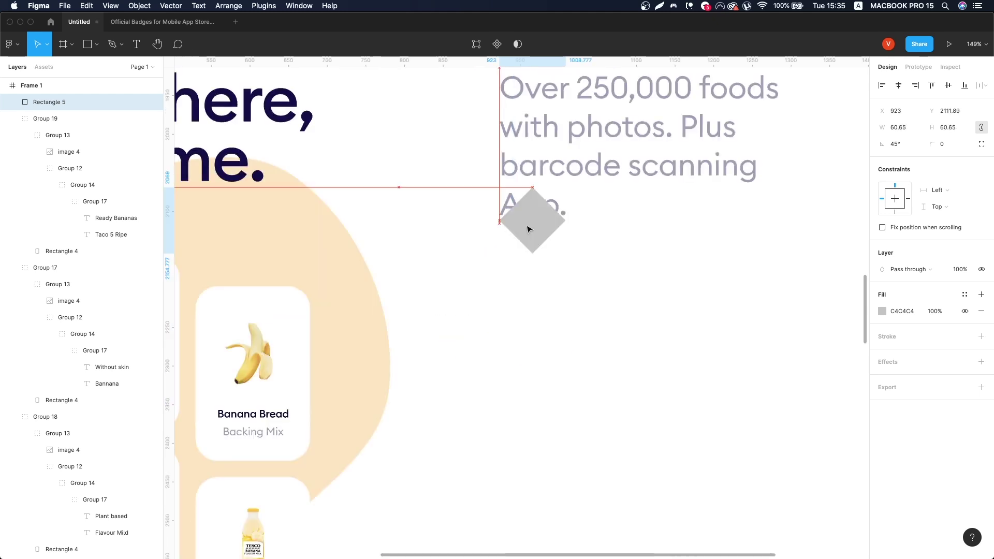
drag(518, 229, 519, 295)
Fill the diamond with the pale pink #FECFD0 colour style and nudge it lower.
click(964, 294)
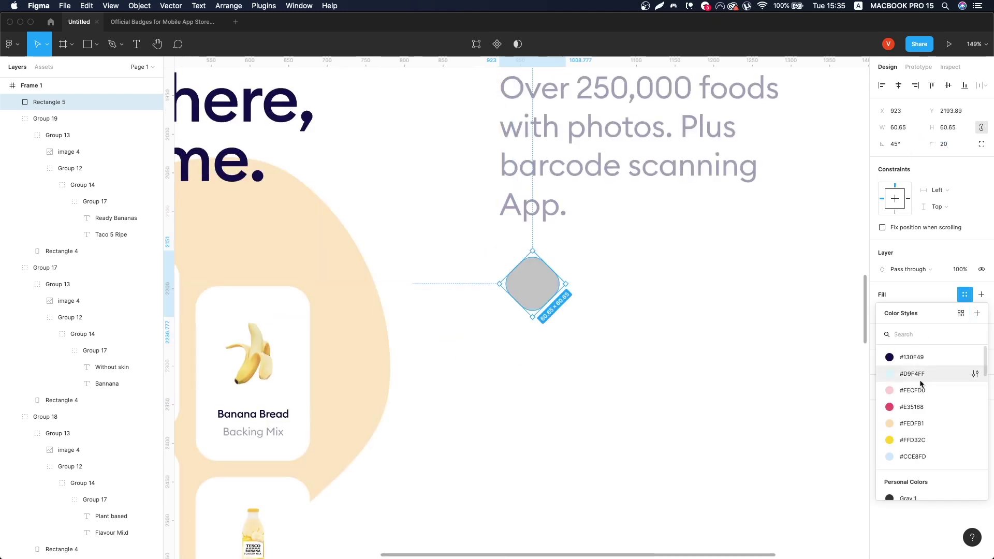
click(921, 388)
scroll(539, 304, up, 2)
drag(526, 343, 531, 348)
Search Flaticon for percent icons and browse several pages of shop icon packs.
key(super+Tab)
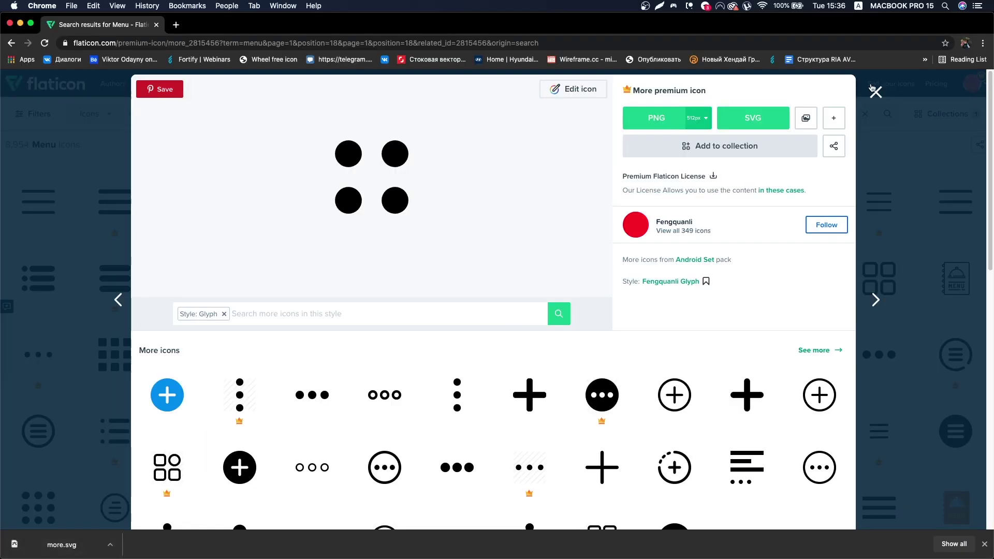
key(Escape)
click(388, 114)
text(percanselling)
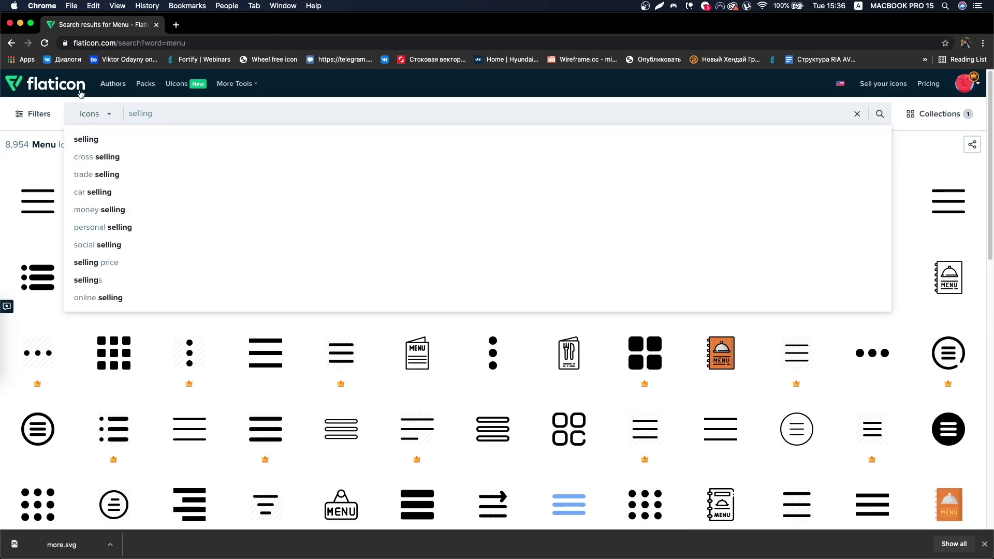
click(93, 113)
click(88, 151)
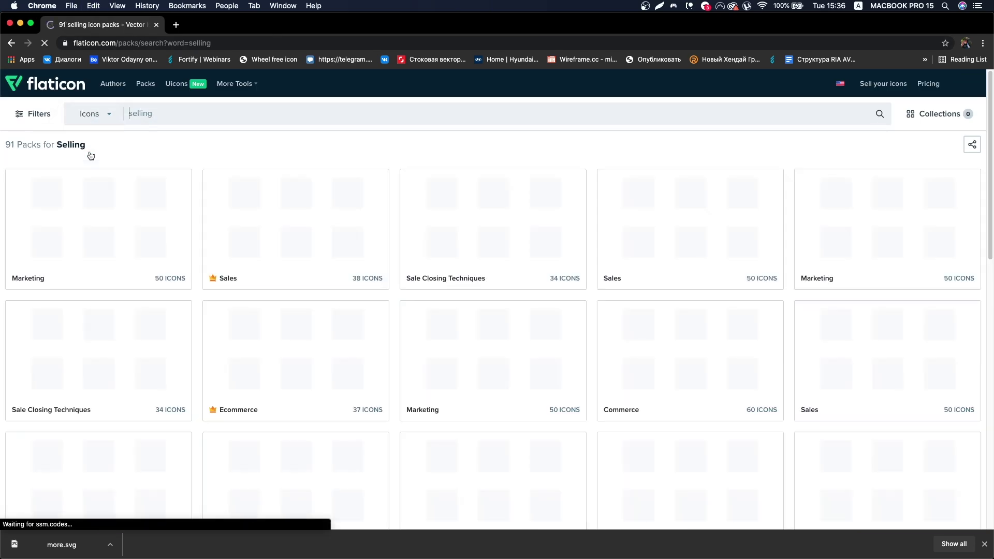
click(237, 112)
text(shop)
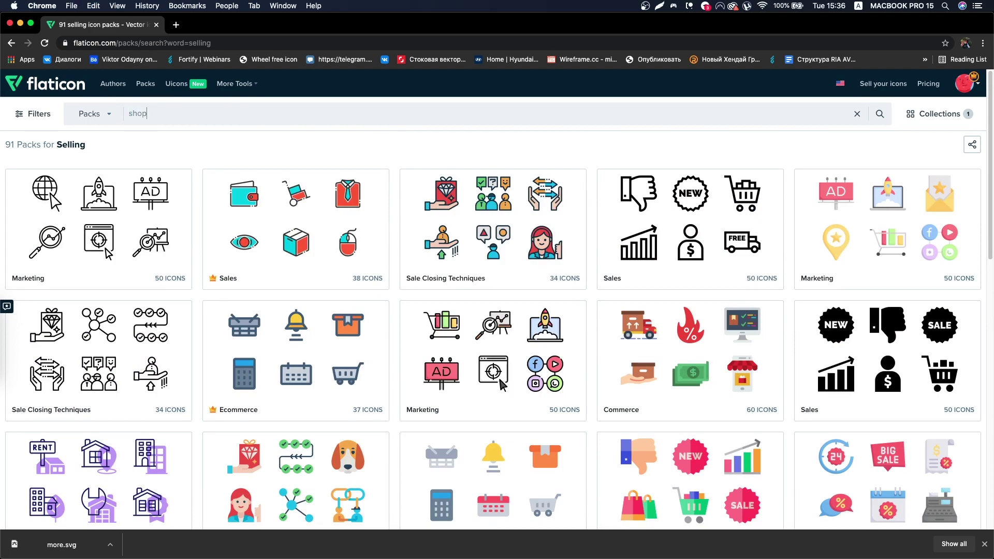
key(Return)
scroll(390, 251, down, 5)
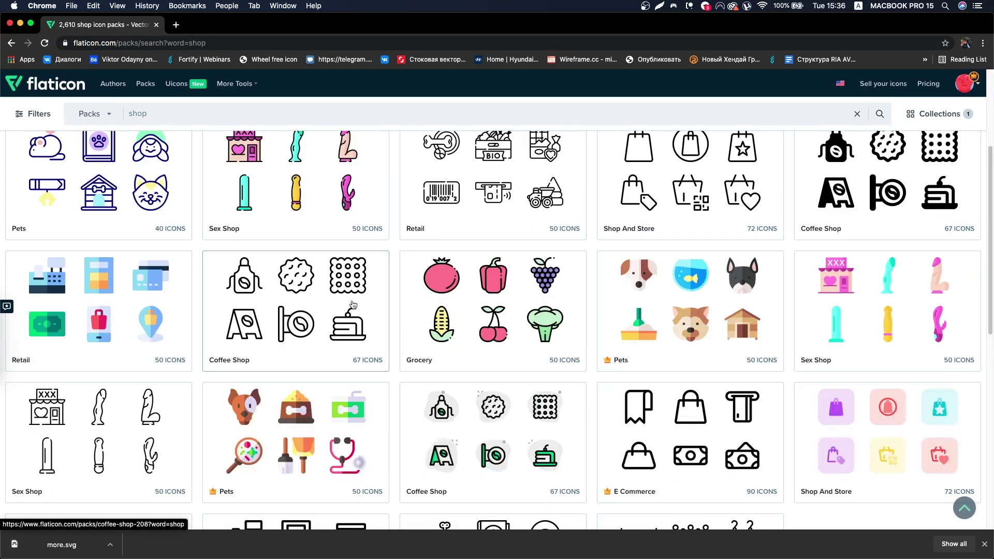
scroll(389, 251, down, 3)
key(Right)
scroll(389, 251, down, 5)
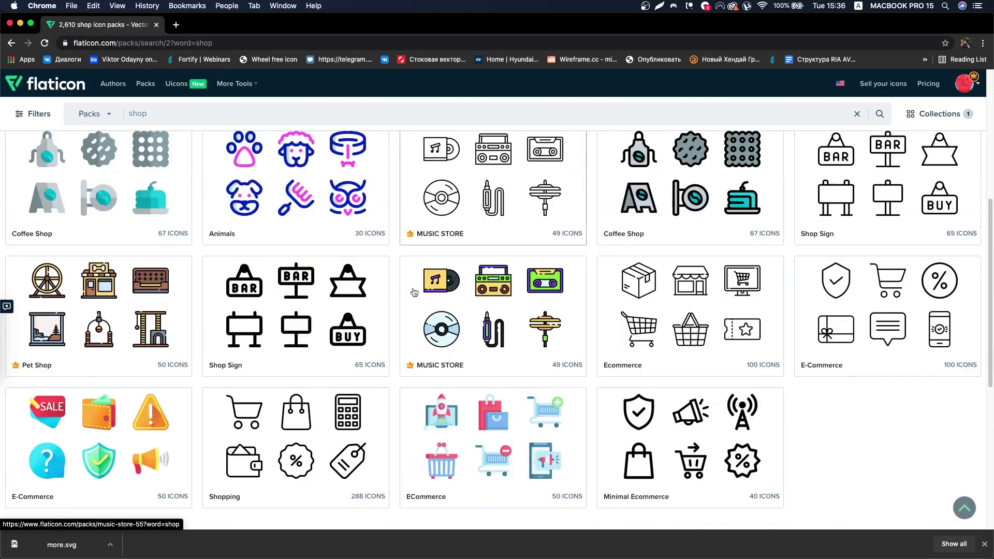
scroll(465, 285, down, 5)
click(525, 317)
scroll(526, 317, down, 10)
Search for 'discount', show individual icons, and preview a percent icon.
drag(150, 114, 120, 119)
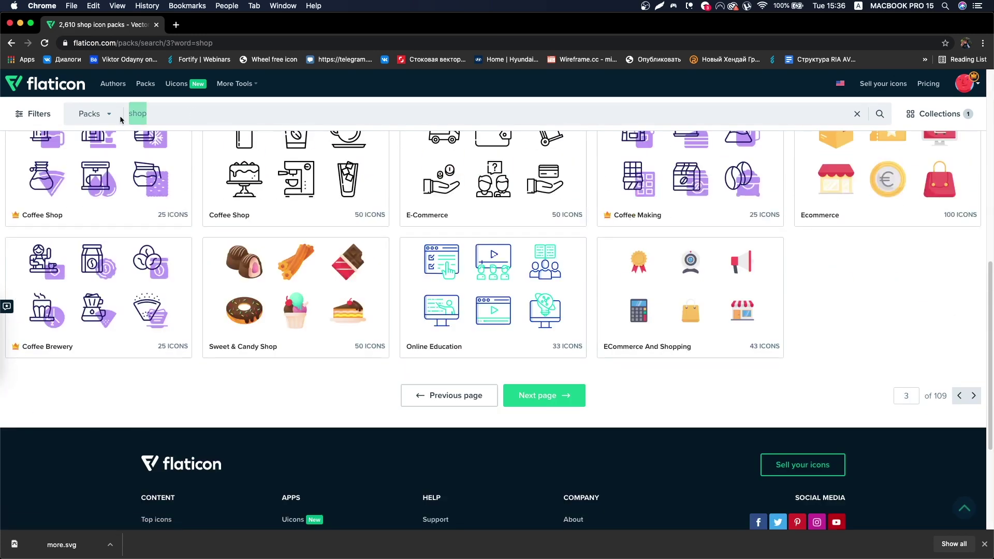
text(discount)
key(Return)
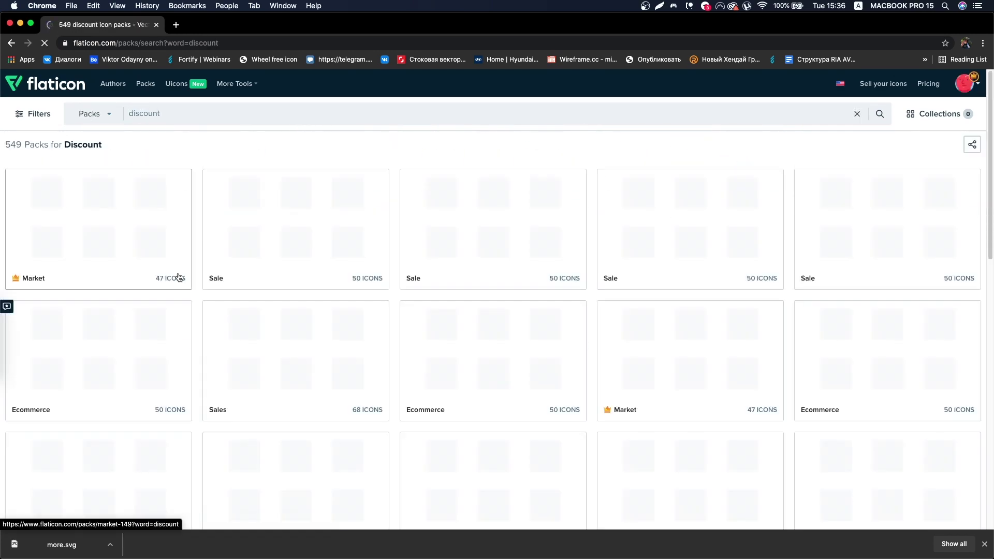
super+click(145, 217)
scroll(145, 217, down, 3)
scroll(330, 368, down, 5)
scroll(330, 368, up, 15)
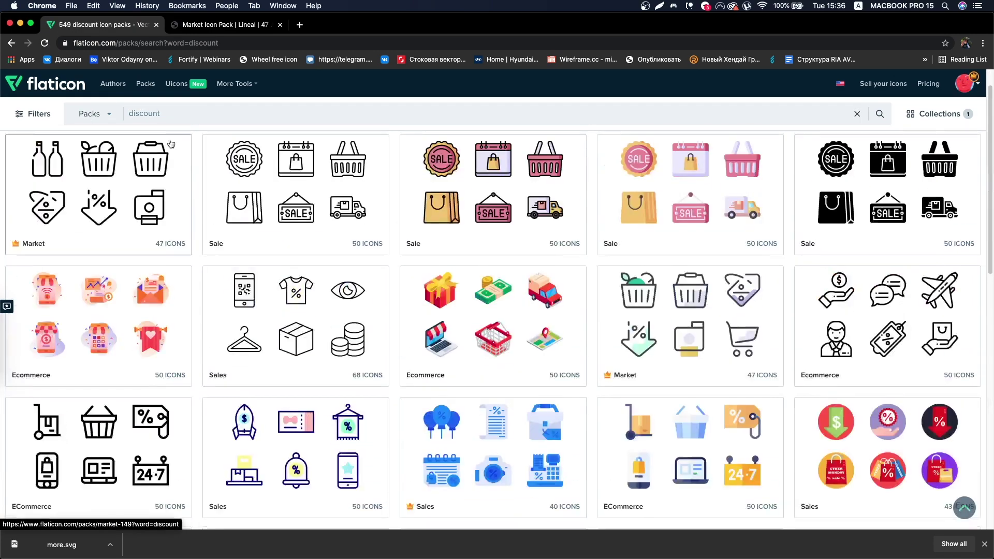
click(93, 114)
click(78, 136)
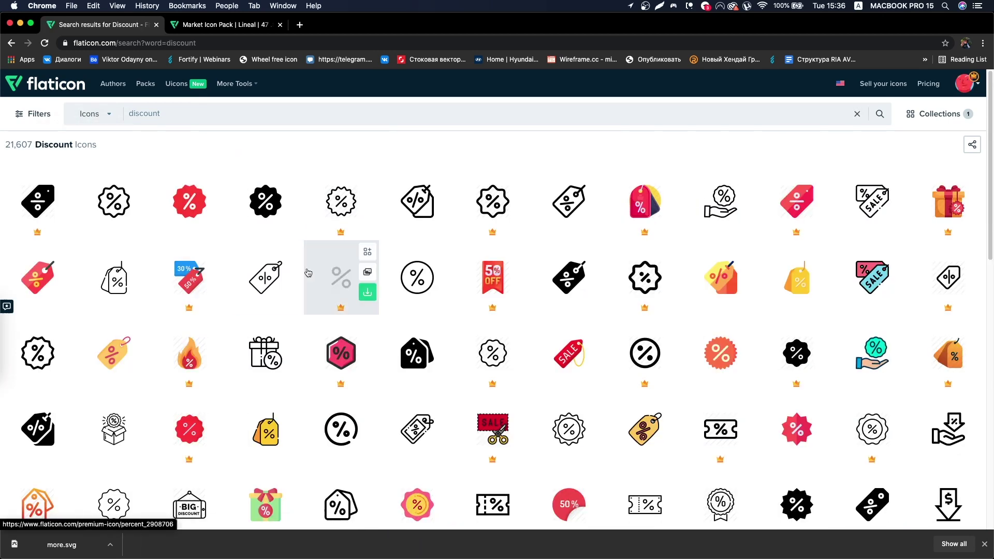
click(357, 298)
scroll(347, 329, down, 10)
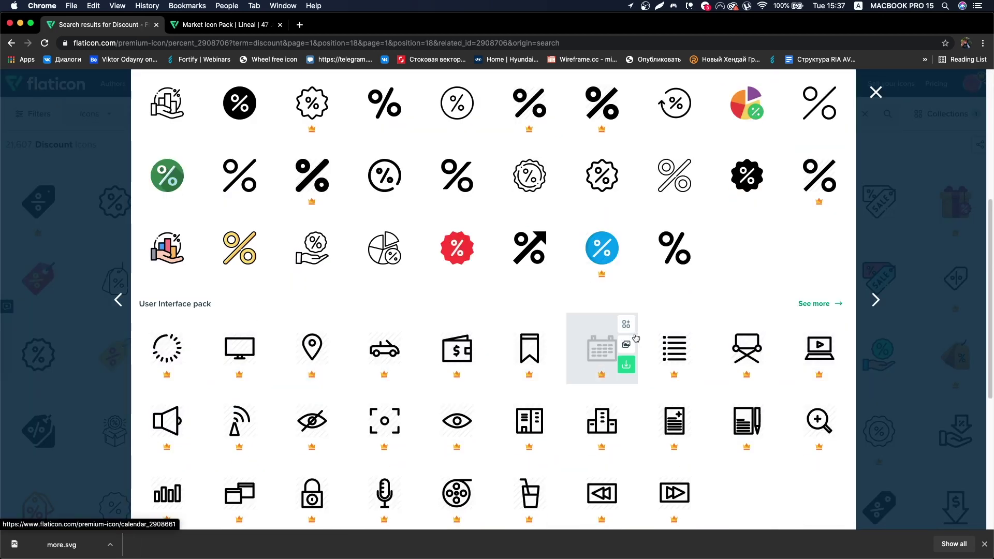
scroll(637, 331, down, 3)
click(699, 289)
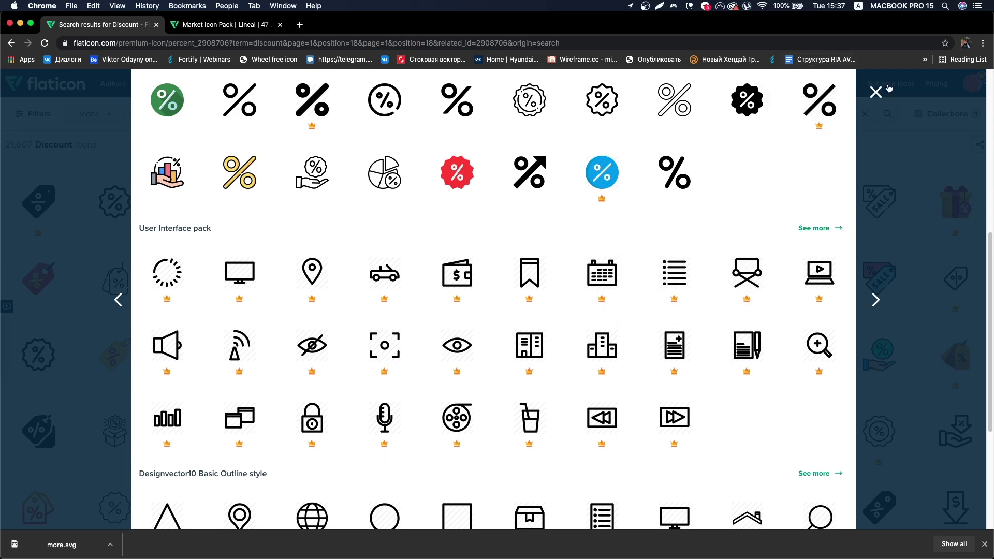
Download the plain outline percent icon from the discount results as SVG.
key(super+Tab)
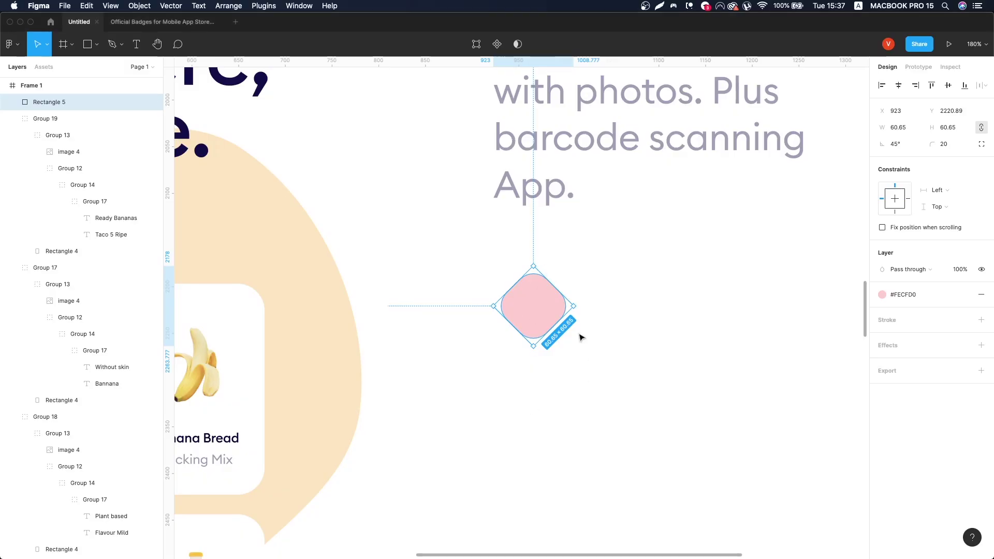
key(super+Tab)
scroll(440, 287, down, 3)
scroll(440, 287, down, 3)
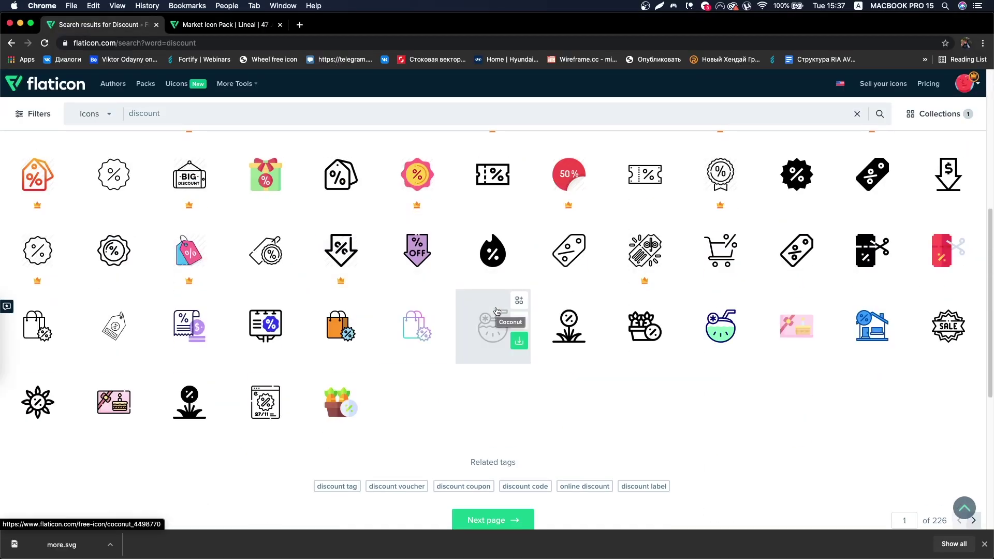
scroll(497, 311, down, 2)
scroll(497, 321, up, 15)
click(339, 274)
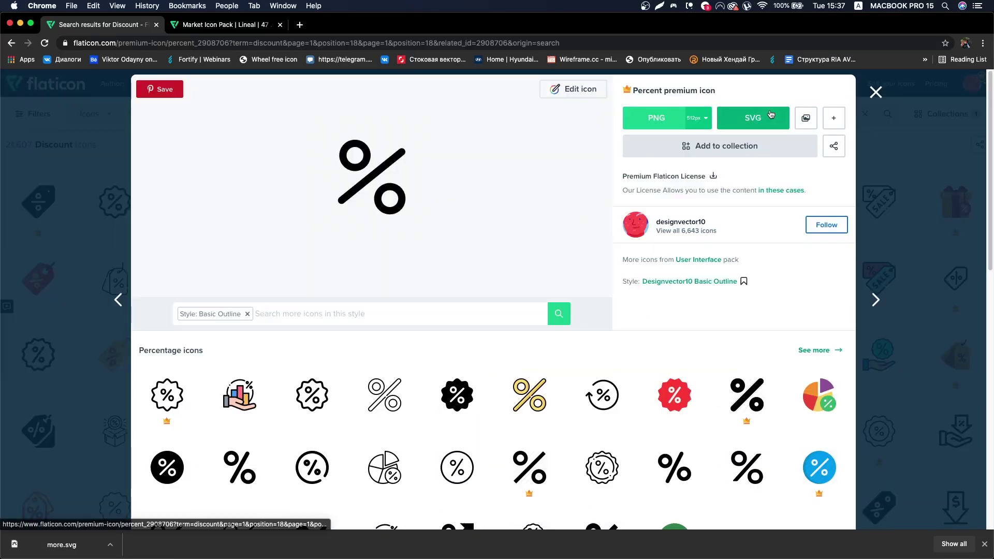
click(771, 114)
scroll(363, 414, down, 2)
Shrink the percent icon onto the pink badge and recolour it dark navy.
key(super+Tab)
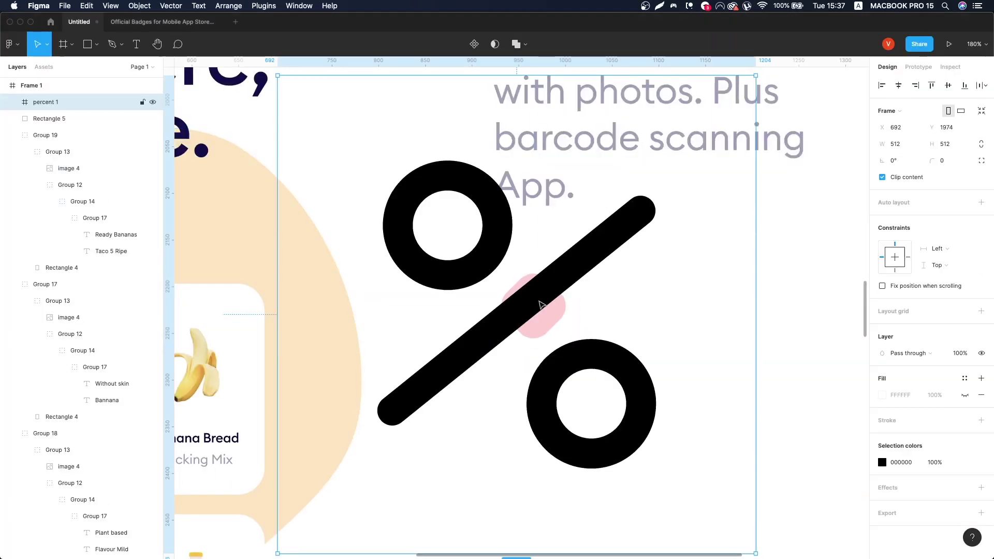
drag(756, 554, 554, 327)
key(shift+2)
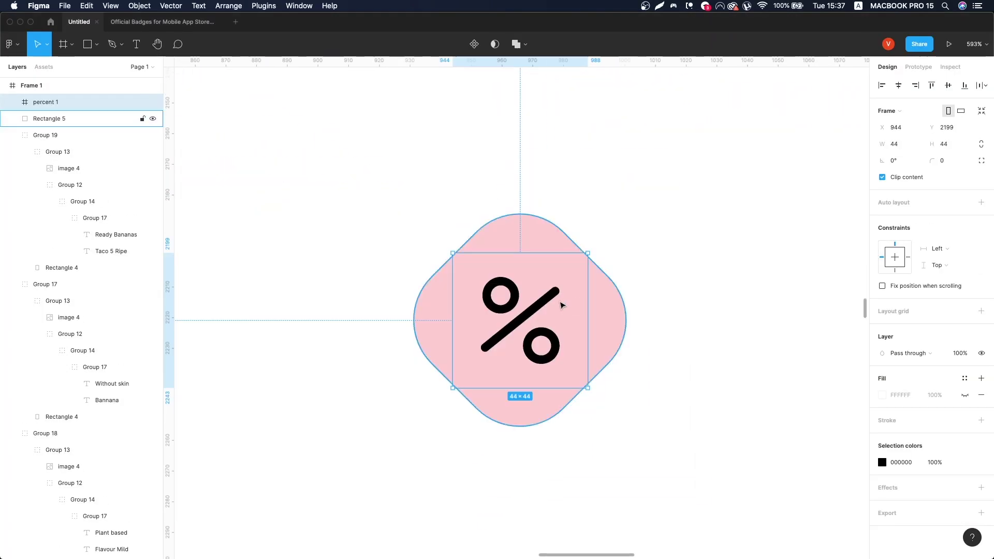
click(964, 462)
click(849, 444)
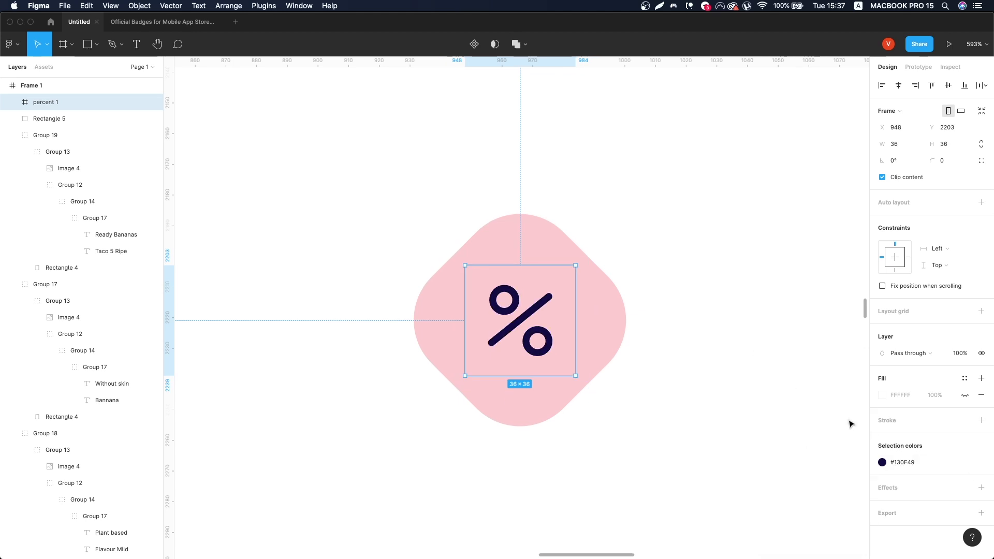
shift+click(605, 309)
click(722, 252)
Place left-aligned copies of the Banana Bread and Backing Mix texts beside the badge.
scroll(722, 251, down, 10)
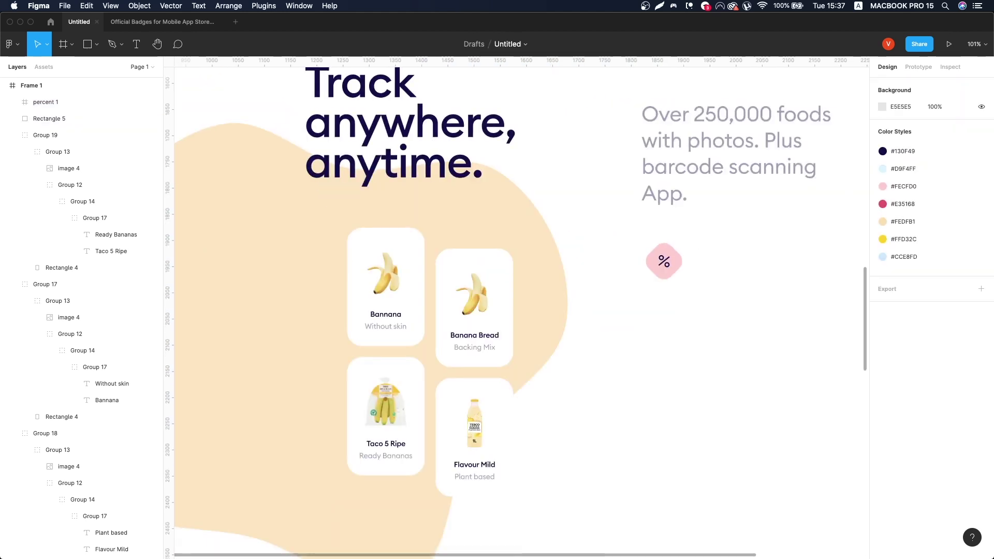
scroll(632, 233, up, 3)
scroll(632, 232, up, 3)
scroll(676, 212, down, 5)
scroll(676, 213, down, 2)
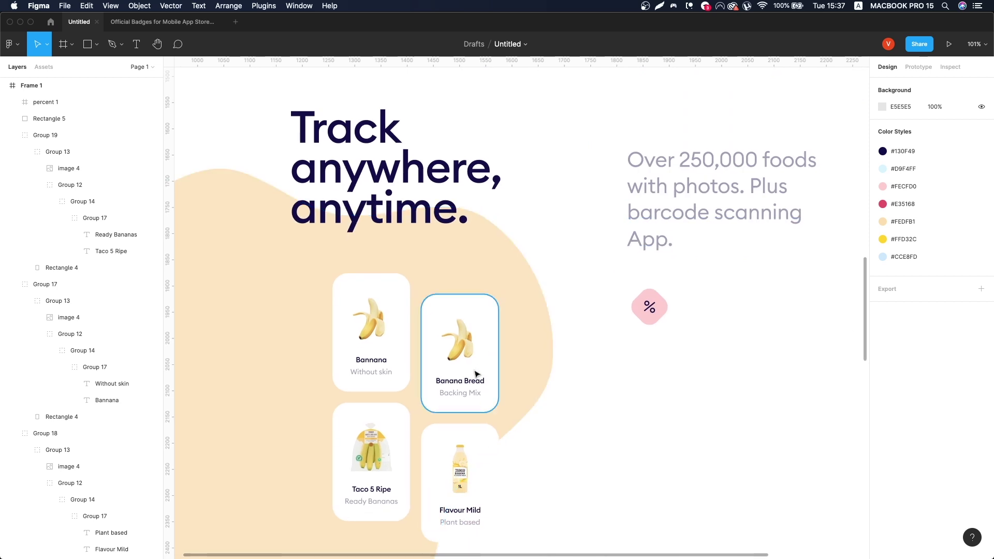
mouse_move(432, 373)
mouse_down()
mouse_move(491, 399)
mouse_move(713, 308)
mouse_up()
click(880, 86)
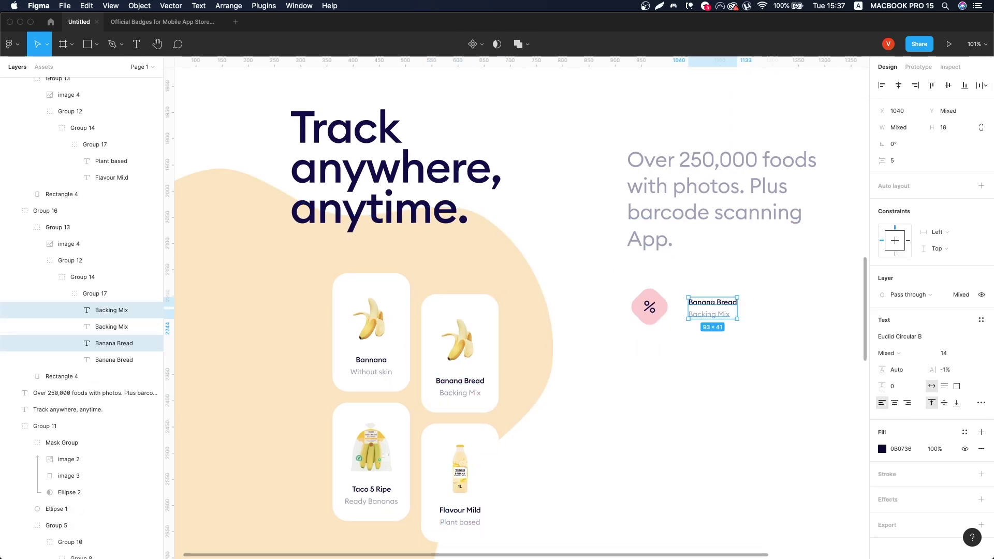
click(758, 541)
click(712, 302)
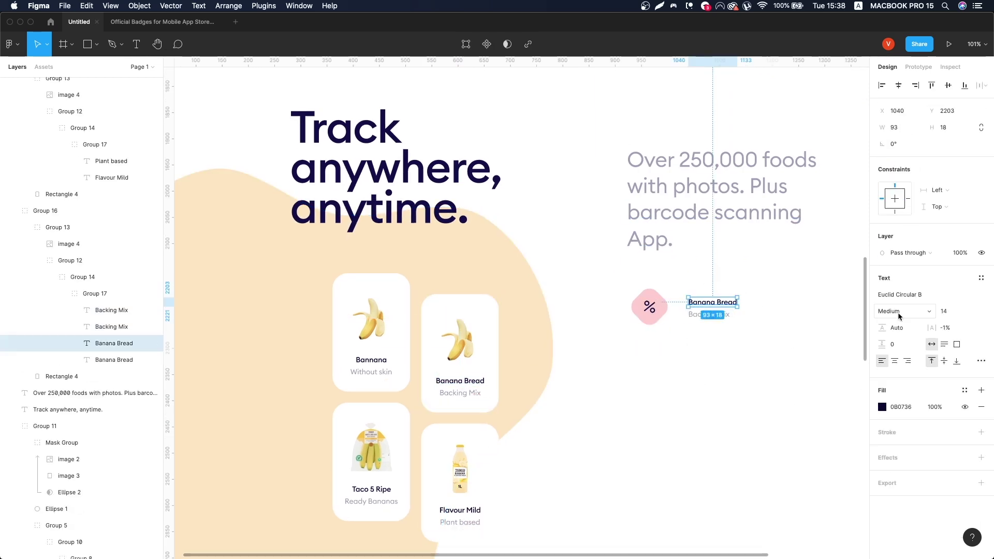
text(24)
drag(733, 305, 733, 297)
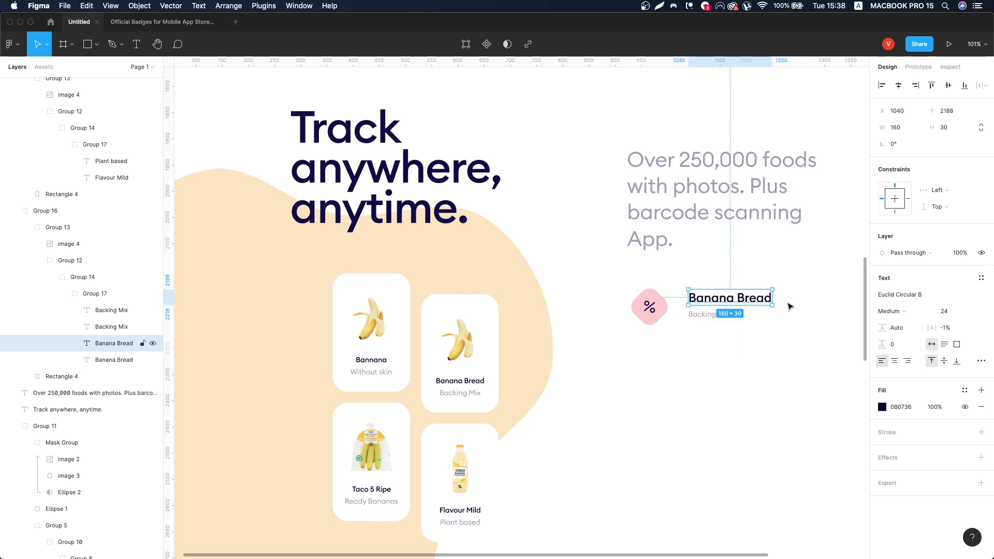
click(891, 311)
Retitle the heading 'Our Well Balanced' and replace Backing Mix with the wrapped description.
double_click(758, 299)
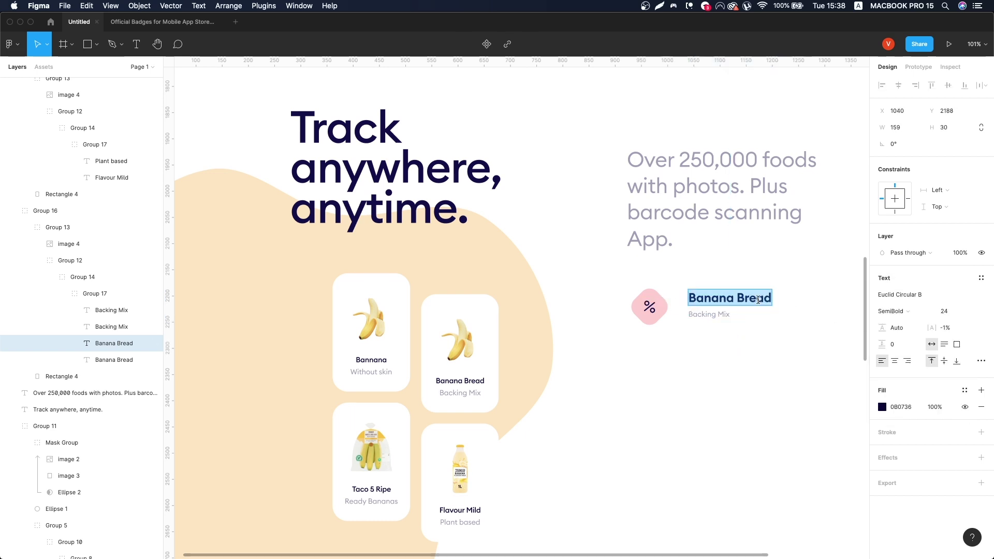
text(Our Well Balanced)
scroll(724, 310, right, 2)
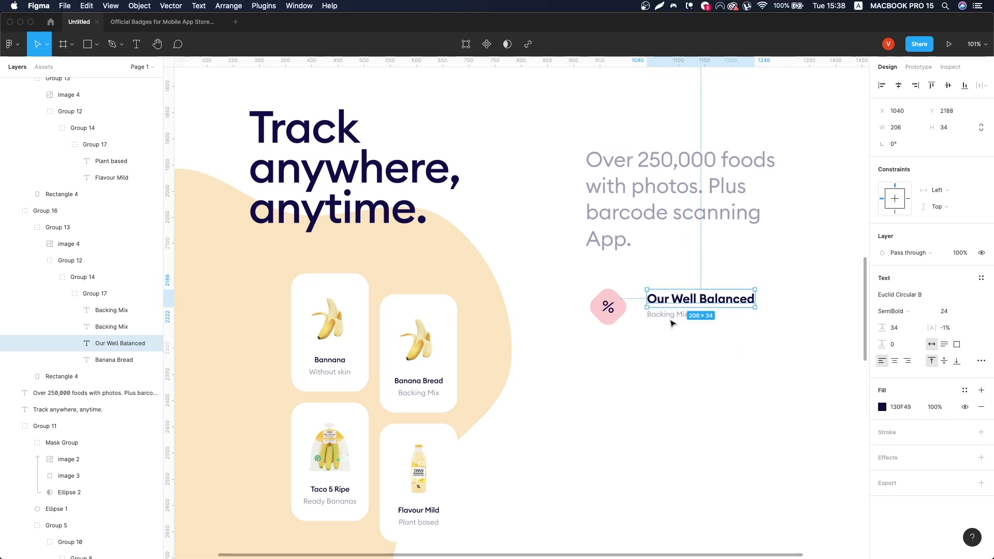
click(668, 314)
key(super+a)
click(682, 315)
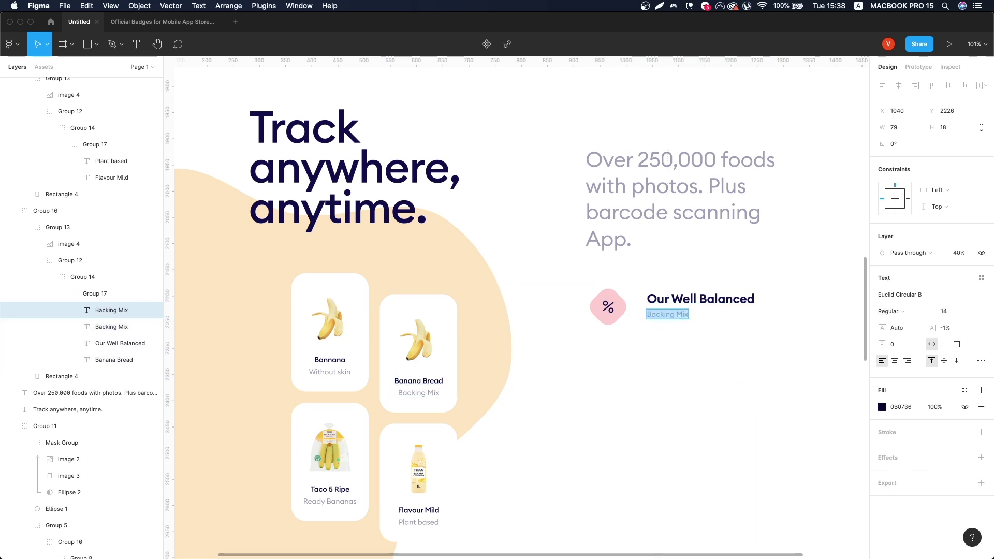
double_click(675, 314)
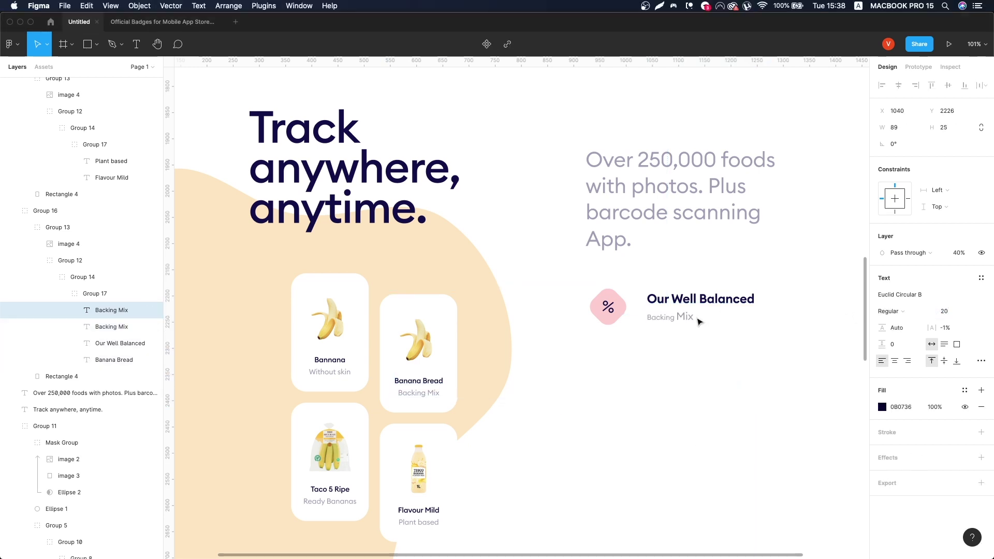
key(super+v)
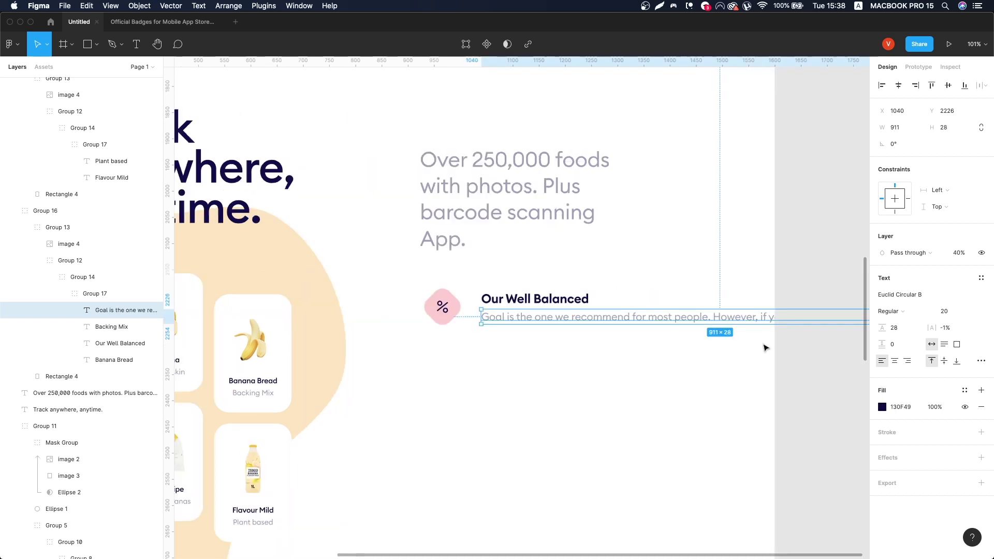
scroll(725, 332, down, 3)
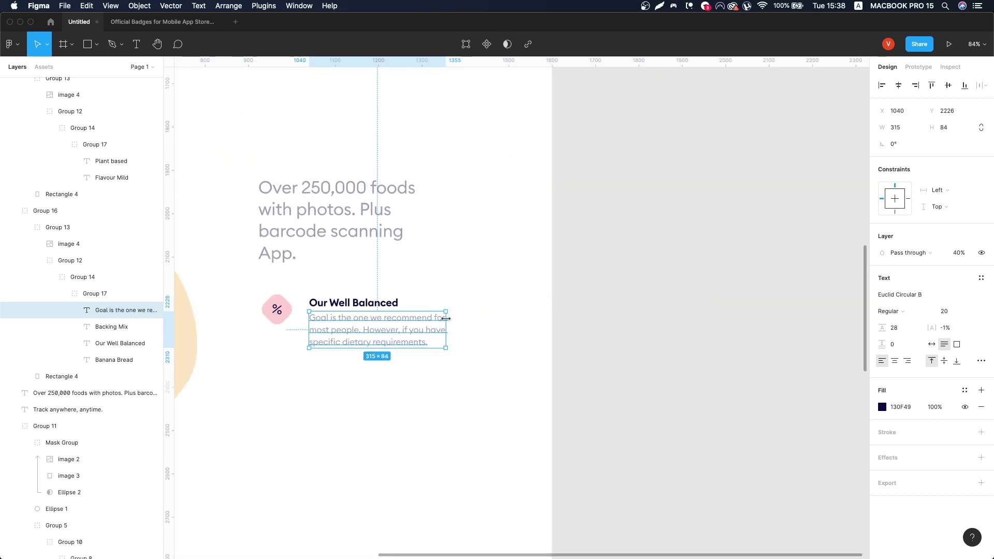
drag(693, 316, 441, 317)
Position the heading and description beside the badge and select the whole feature item.
scroll(441, 317, left, 4)
key(ctrl+g)
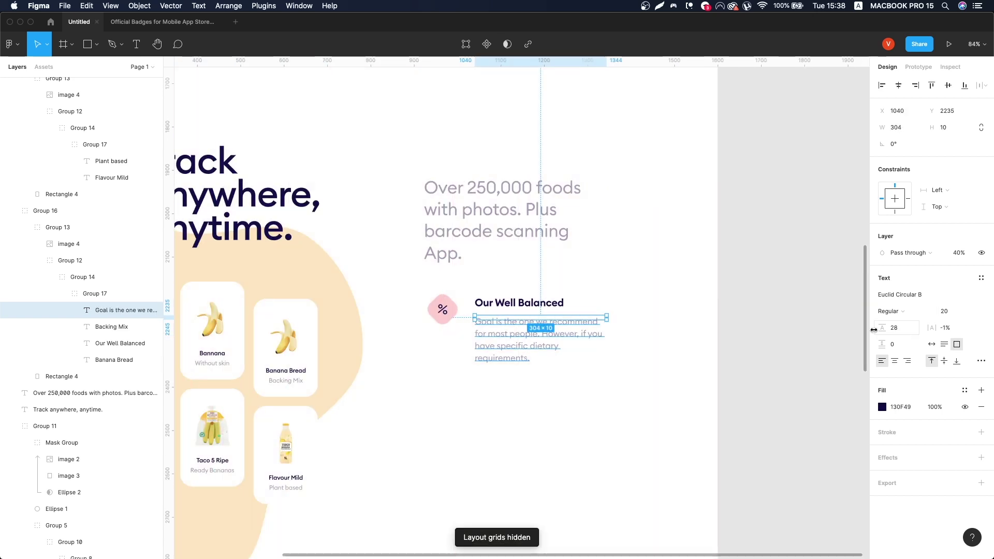
scroll(542, 349, left, 1)
scroll(541, 348, left, 3)
shift+click(584, 302)
mouse_move(585, 323)
mouse_down()
mouse_move(596, 329)
mouse_move(584, 327)
mouse_up()
key(ctrl+g)
shift+click(530, 305)
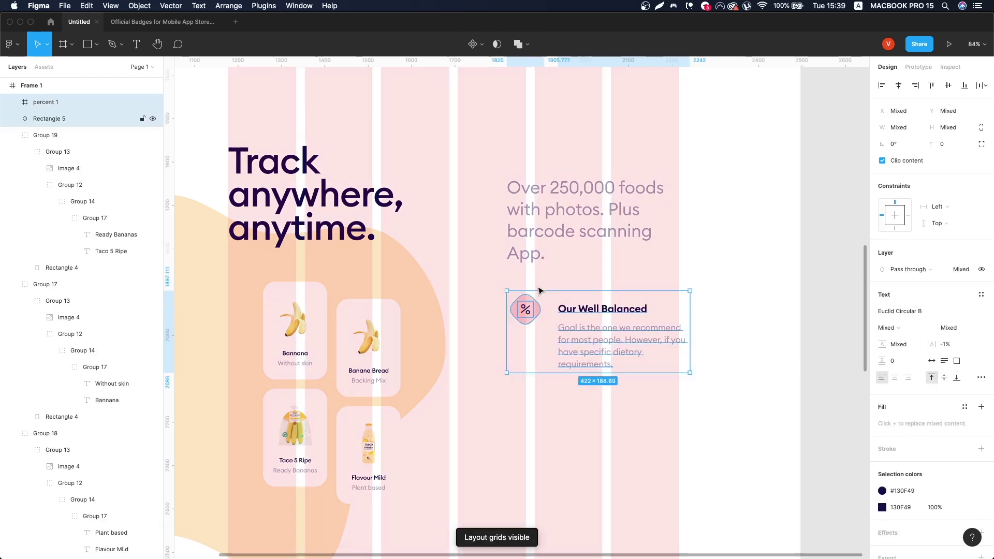
shift+click(571, 230)
key(ctrl+g)
scroll(673, 259, down, 5)
drag(743, 295, 490, 153)
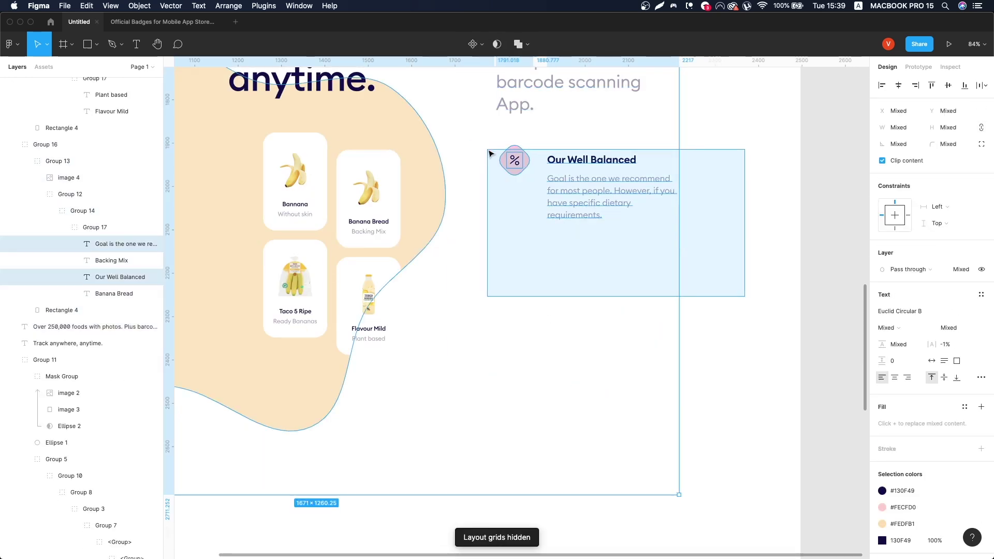
drag(743, 259, 537, 277)
Duplicate the feature item below the original and recolour the copy's badge peach.
key(ctrl+d)
drag(526, 193, 574, 275)
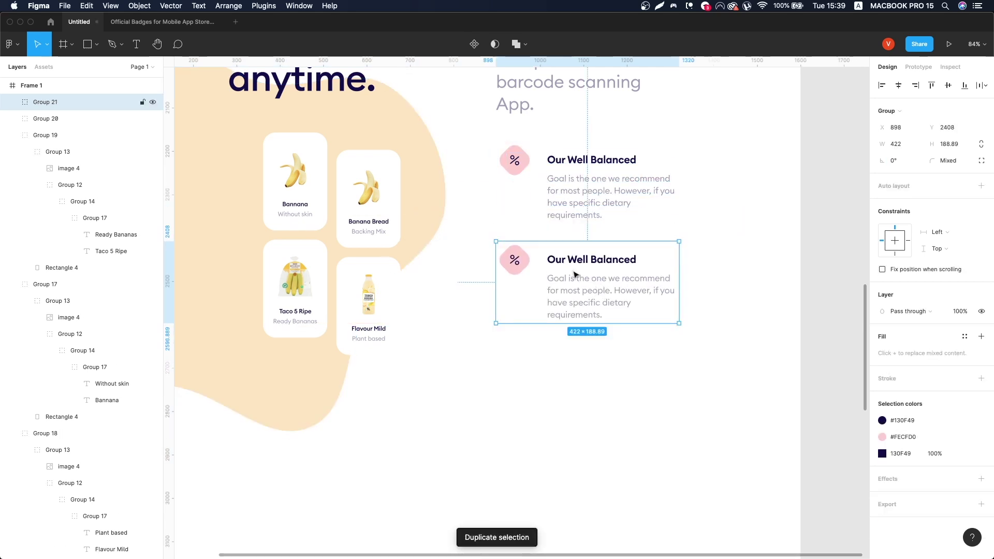
double_click(514, 260)
click(930, 278)
click(919, 401)
key(Tab)
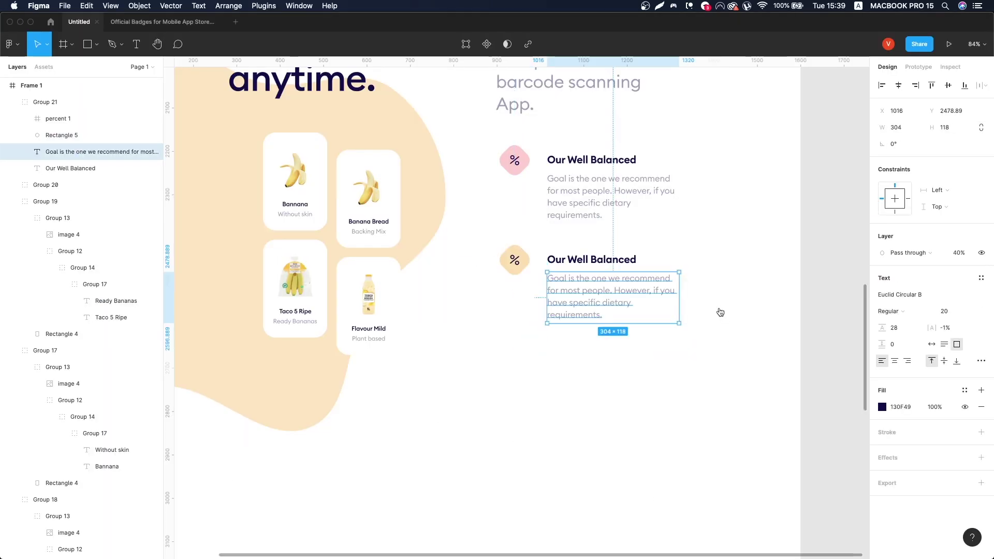
key(super+Tab)
click(880, 92)
click(156, 114)
From the percent icon, open the User Interface pack and download its target icon as SVG.
click(938, 146)
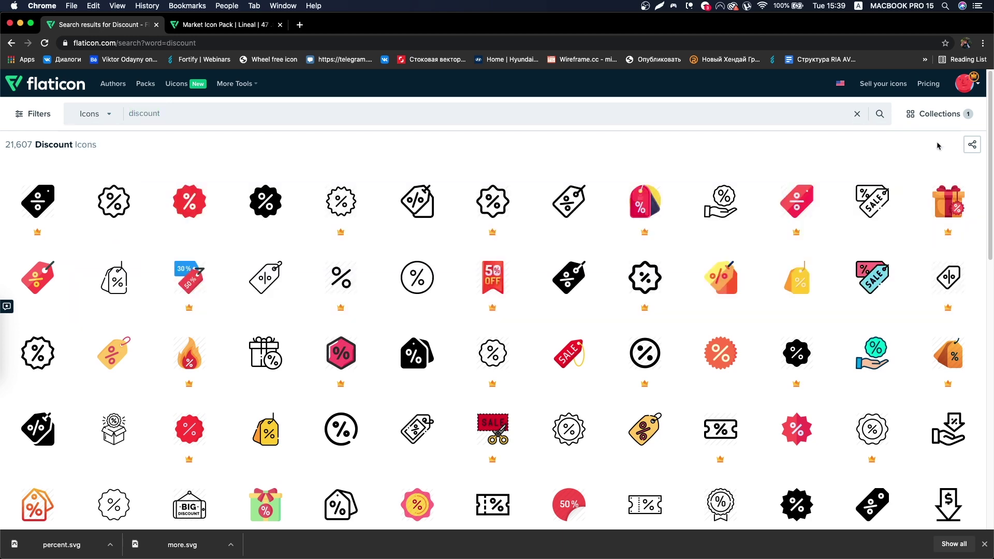
click(341, 278)
scroll(420, 289, down, 10)
scroll(810, 240, down, 2)
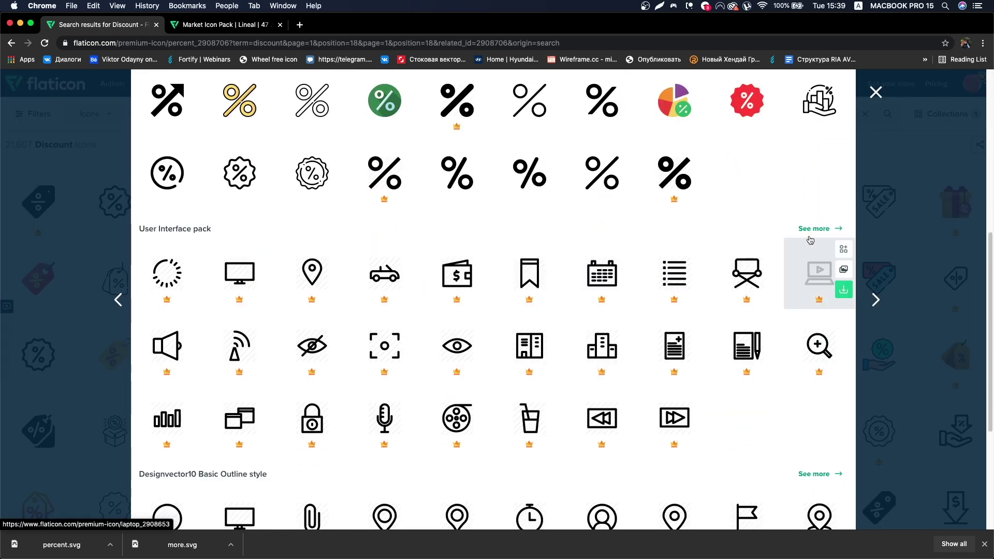
click(811, 228)
scroll(254, 290, down, 3)
click(255, 290)
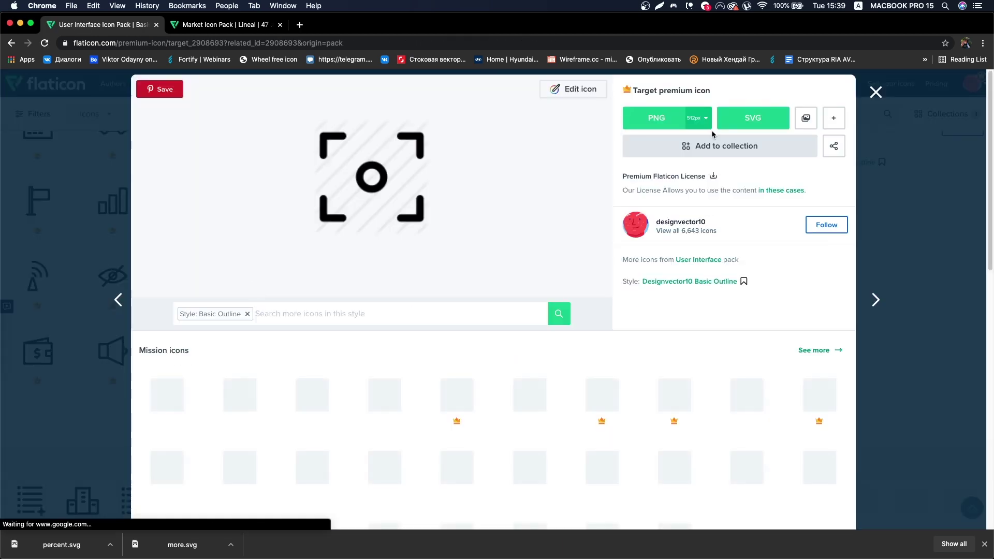
click(752, 118)
click(875, 92)
scroll(632, 352, up, 3)
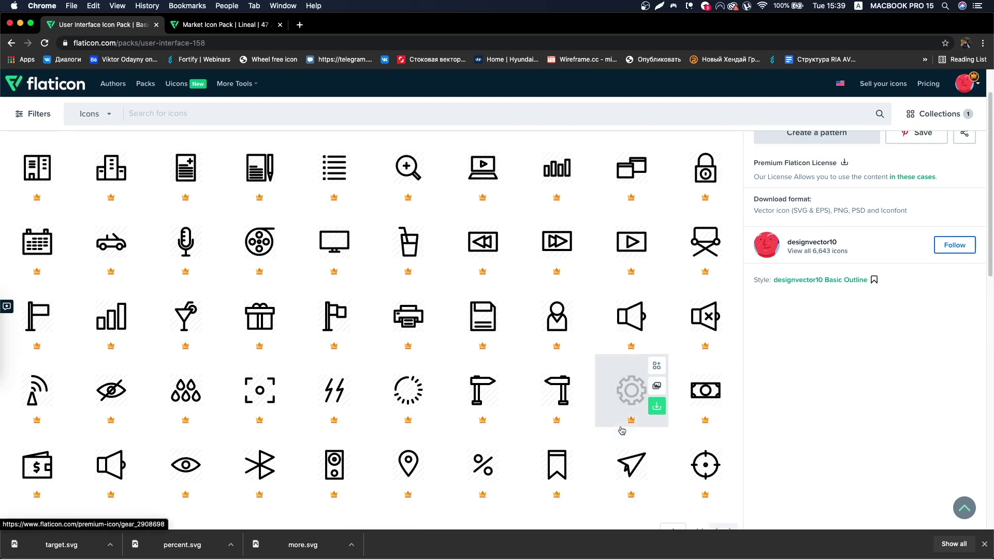
Paste the target.svg icon beside the lower badge and shrink it to 36×36.
key(ctrl+v)
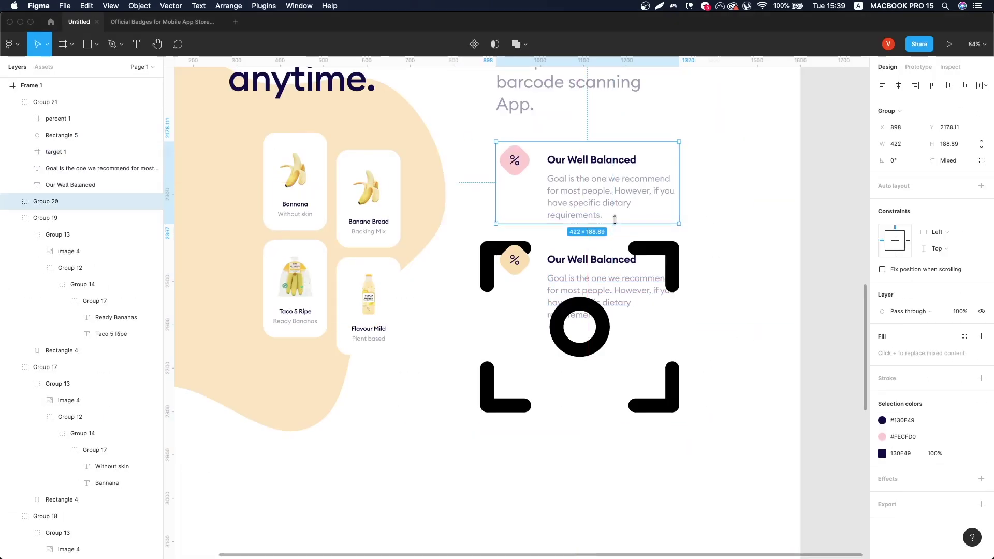
drag(578, 329, 512, 282)
scroll(512, 282, up, 5)
scroll(508, 293, up, 5)
drag(504, 317, 504, 303)
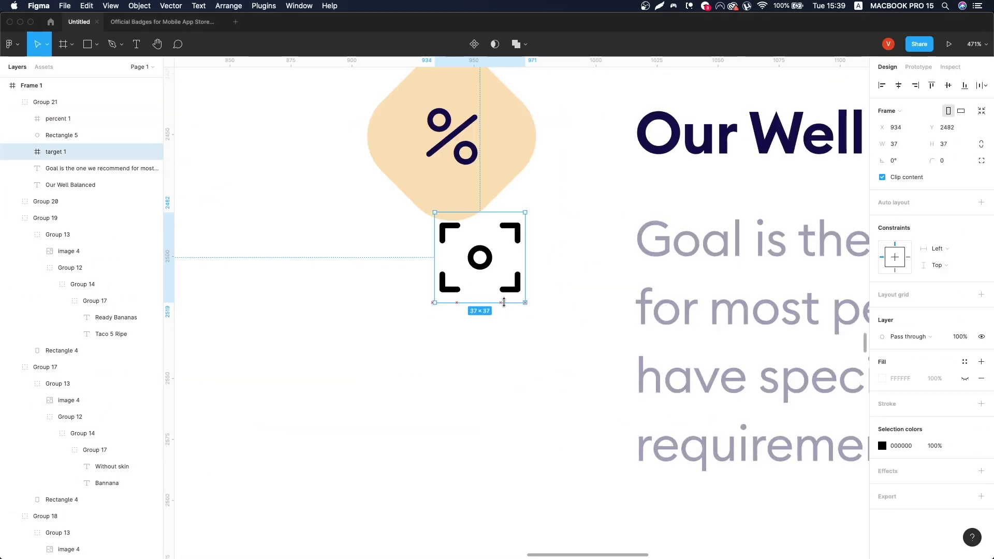
scroll(503, 298, up, 3)
scroll(488, 278, down, 3)
Delete the percent icon and center the target icon on the peach badge.
click(421, 156)
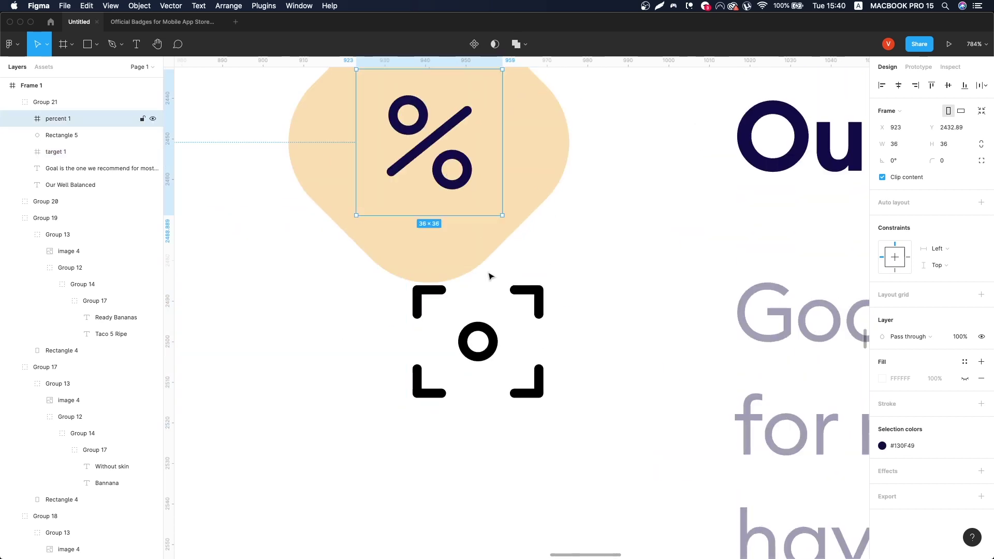
key(Delete)
click(464, 341)
scroll(465, 342, up, 3)
key(ctrl+bracketright)
drag(465, 342, 442, 146)
shift+click(517, 228)
click(898, 85)
click(948, 85)
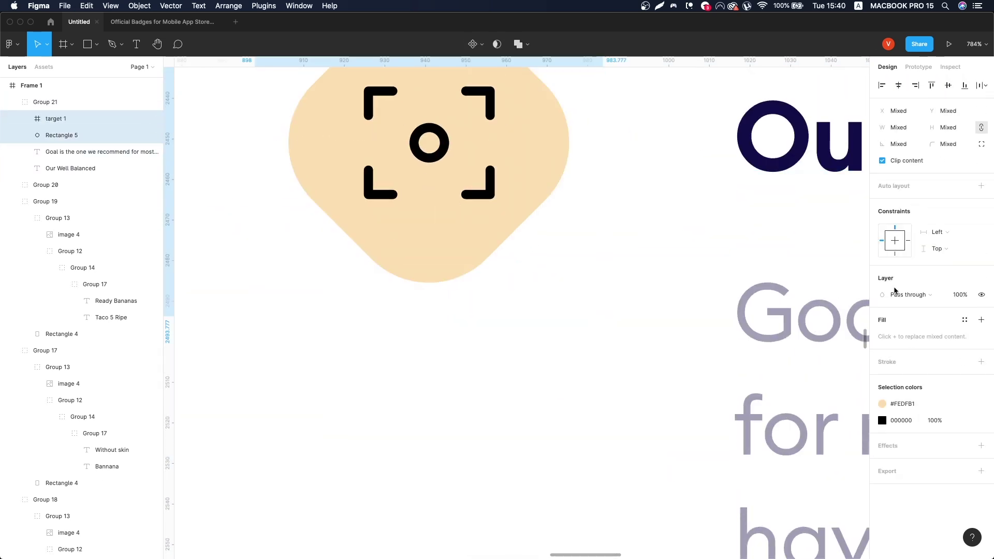
click(964, 420)
key(Escape)
scroll(592, 287, down, 10)
scroll(592, 286, down, 2)
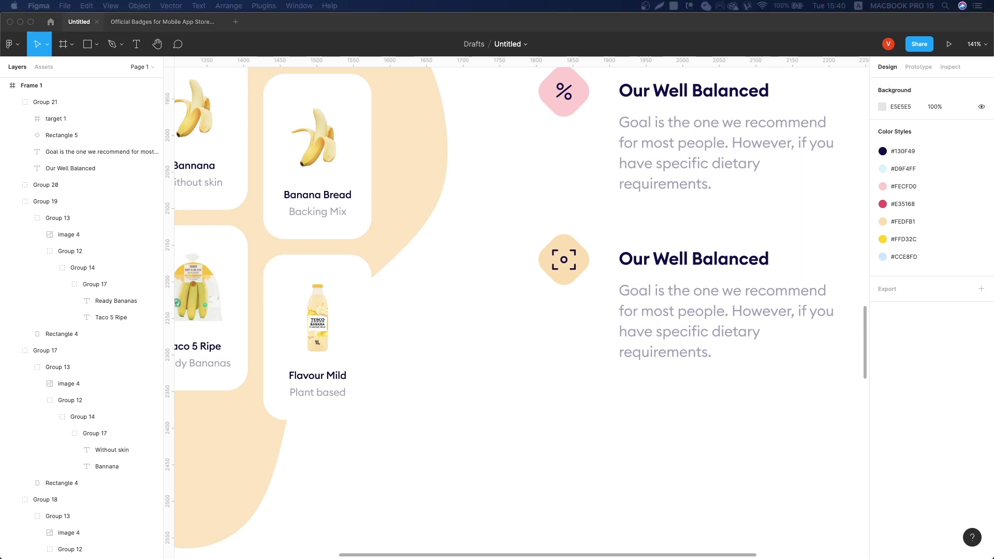
Title the lower item 'Barcode Scanner' and paste its app-and-website food diary description.
click(694, 264)
text(Barcode Scanner)
key(Escape)
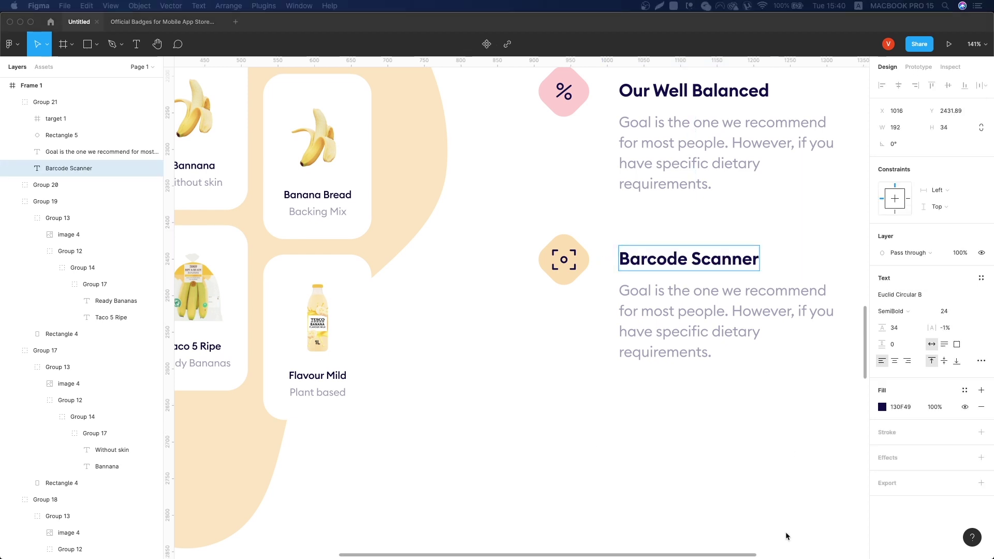
double_click(668, 342)
text(App on your phone or tablet. Or keep a food diary online via the website – whichever suits you best.)
scroll(619, 367, down, 3)
click(779, 457)
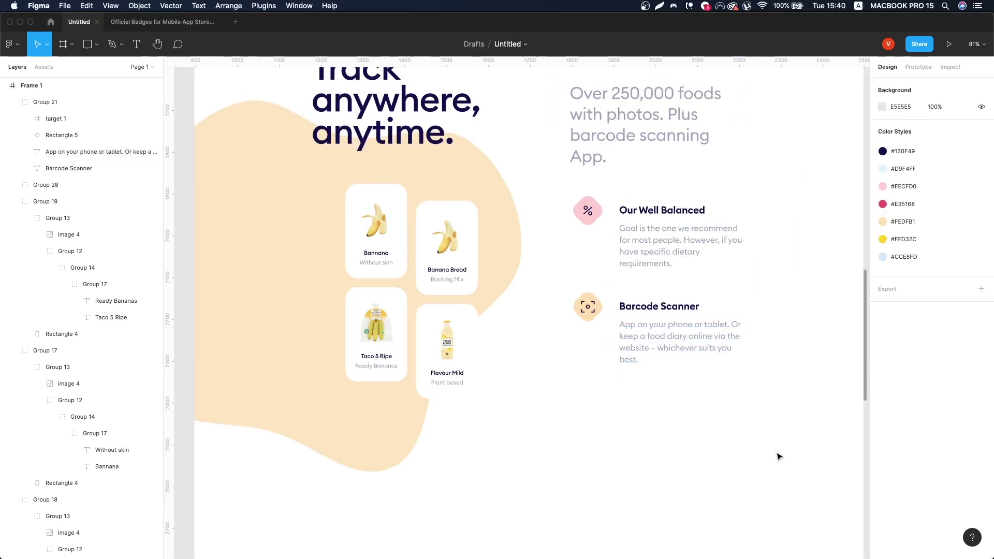
scroll(778, 435, up, 2)
scroll(714, 264, down, 2)
scroll(787, 207, down, 3)
Group the Set your own targets section and place a duplicate below Track anywhere.
drag(788, 206, 788, 207)
key(ctrl+g)
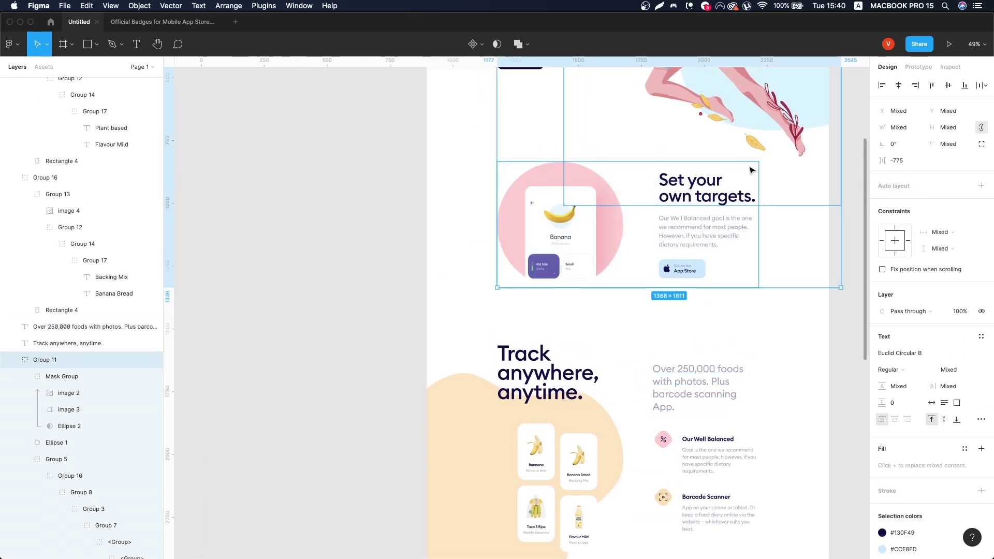
key(ctrl+d)
drag(752, 166, 709, 479)
scroll(739, 439, down, 3)
drag(632, 441, 632, 436)
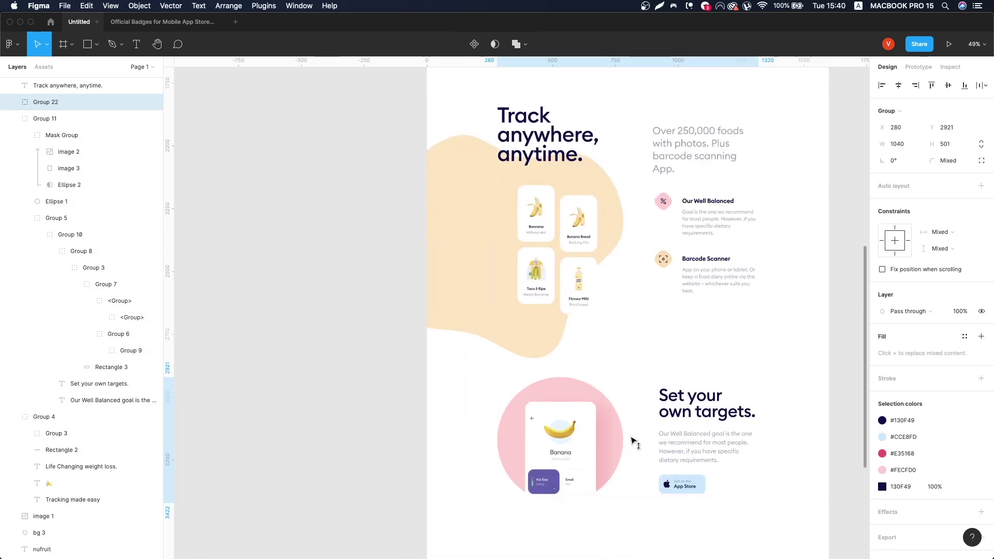
scroll(632, 436, up, 1)
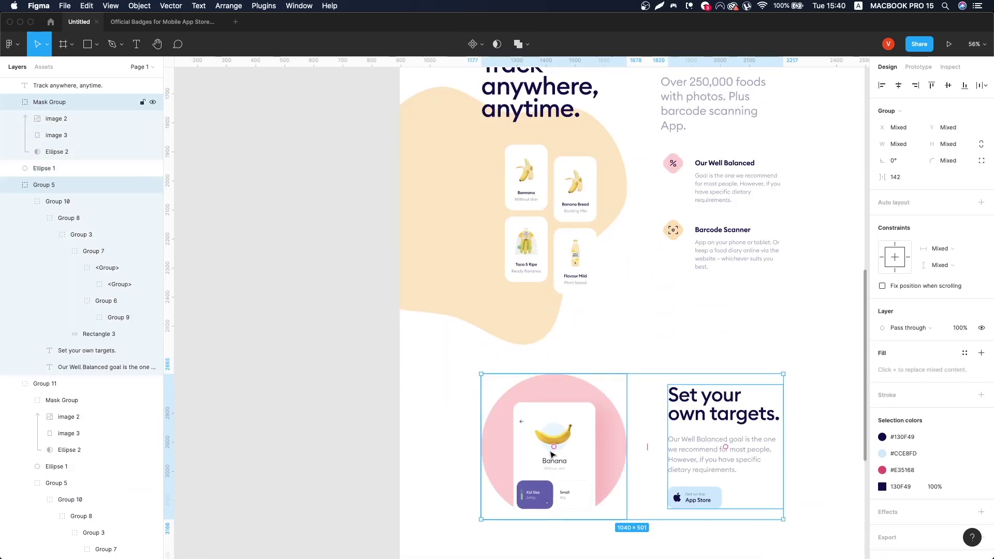
Swap the copy's columns to text left, phone right, and make its circle #FEDFB1 peach.
mouse_move(422, 395)
mouse_down()
mouse_move(599, 454)
mouse_move(727, 440)
mouse_up()
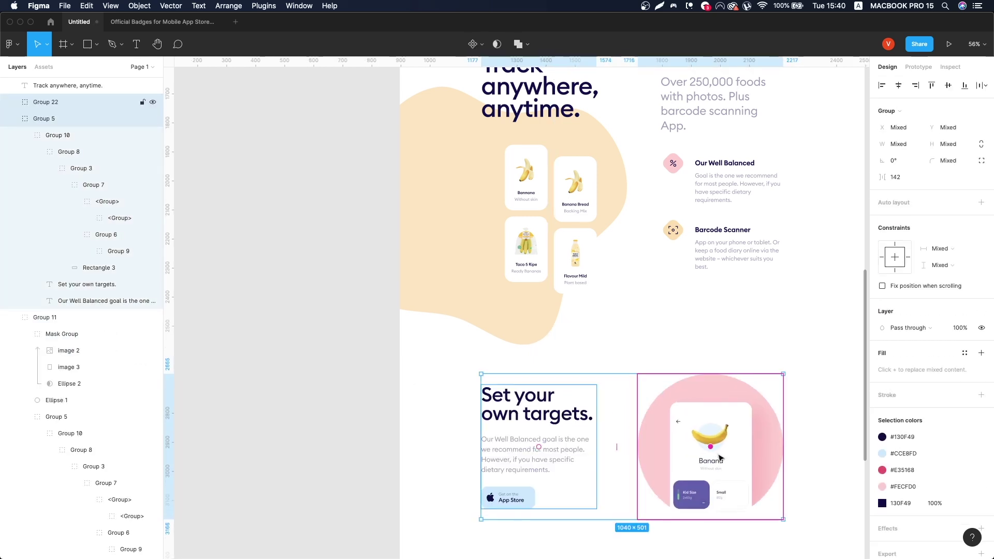
click(727, 440)
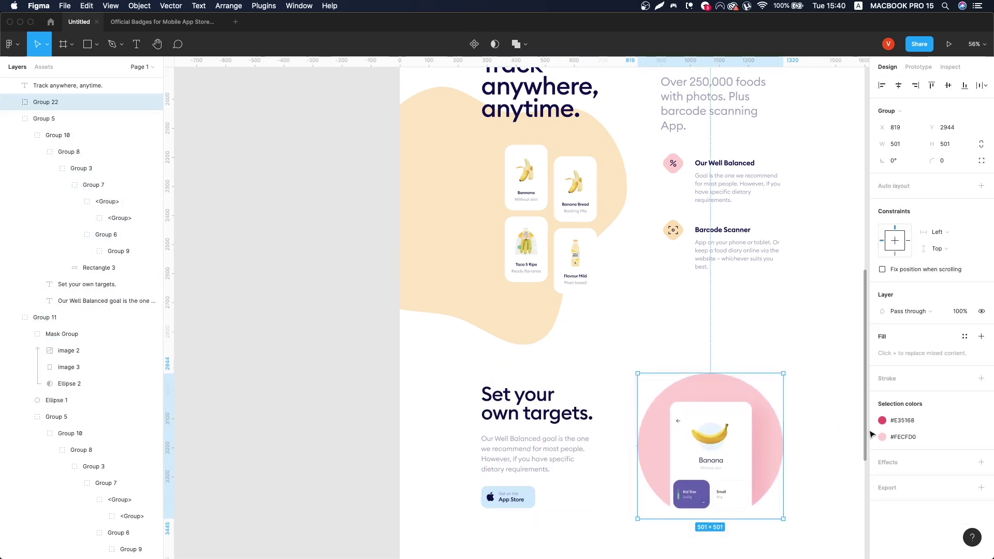
click(980, 437)
click(811, 461)
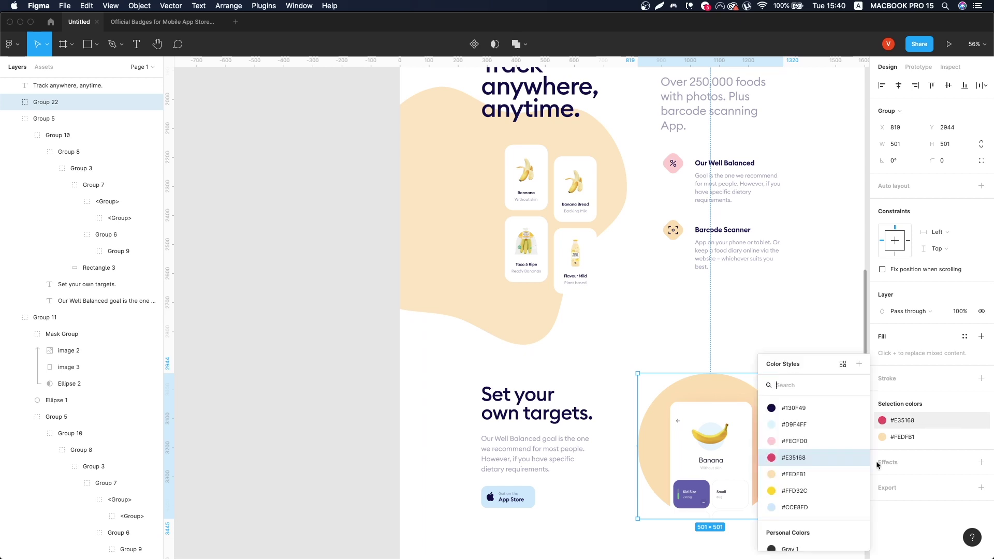
Select the blurred glow behind the copy's phone and open its fill colour settings.
scroll(776, 444, down, 3)
super+click(761, 440)
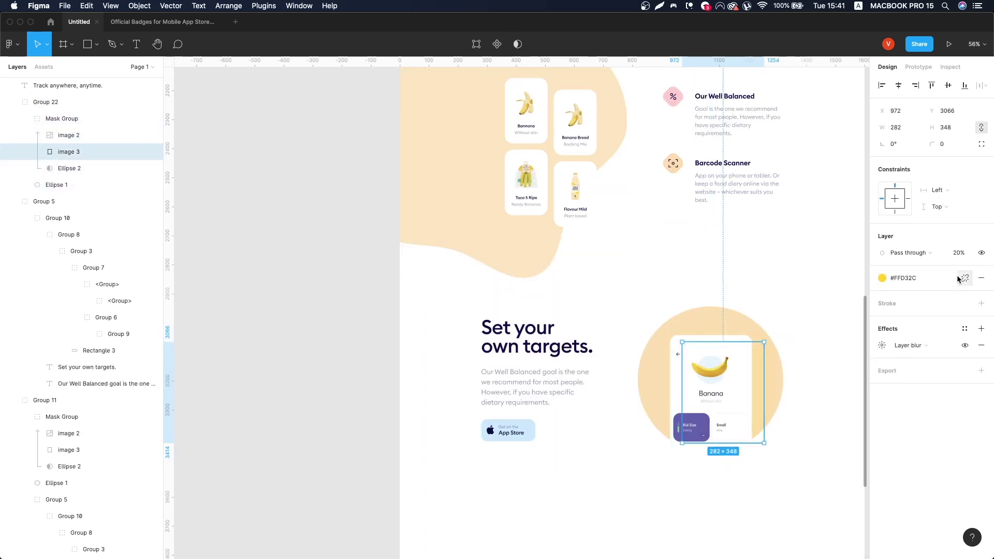
click(882, 295)
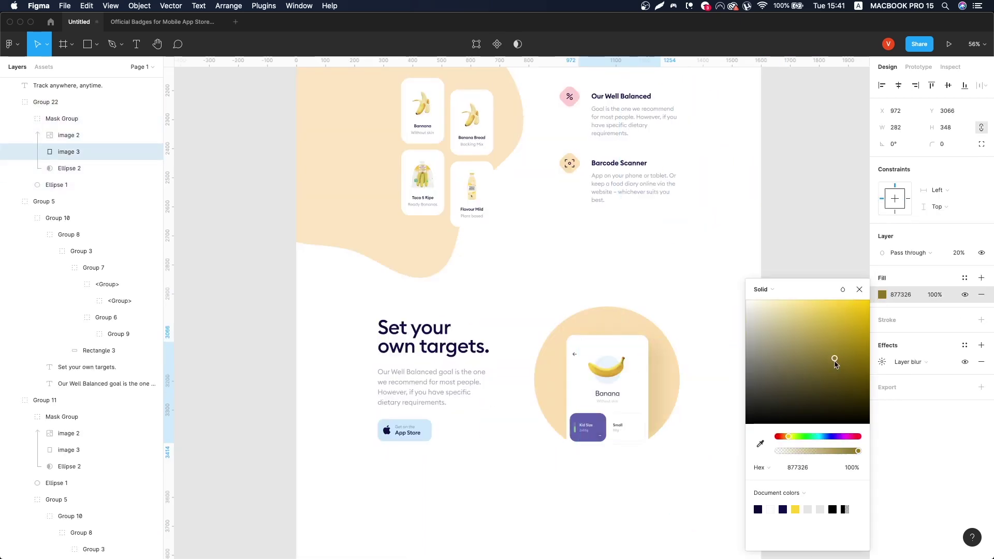
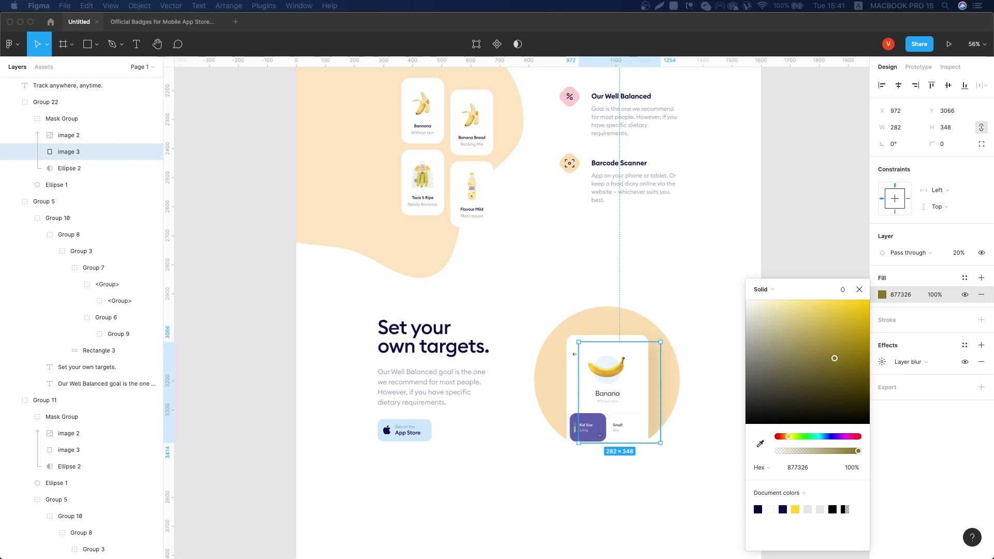
Shrink the banana card screenshot in the upper section slightly, to about 266 × 578.
click(608, 436)
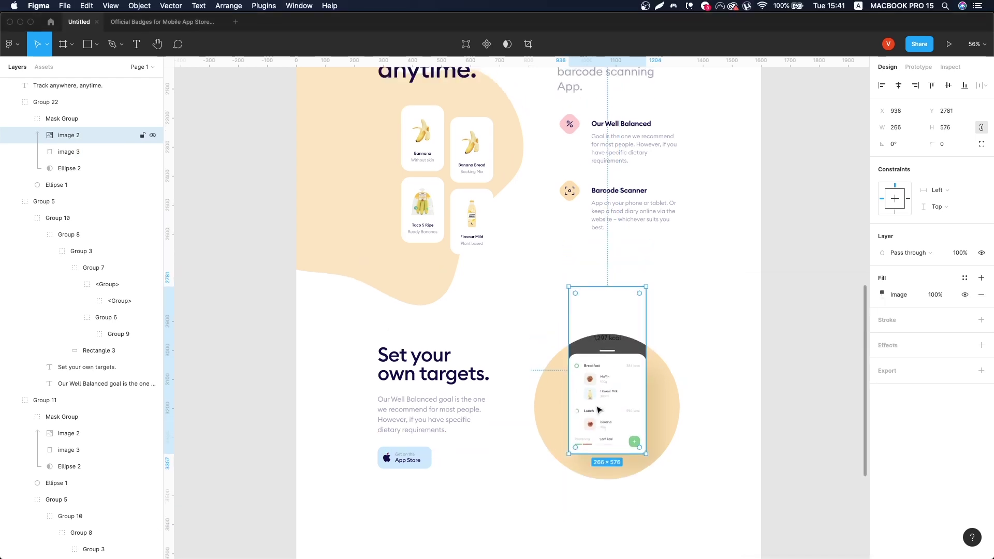
scroll(600, 372, up, 10)
click(507, 160)
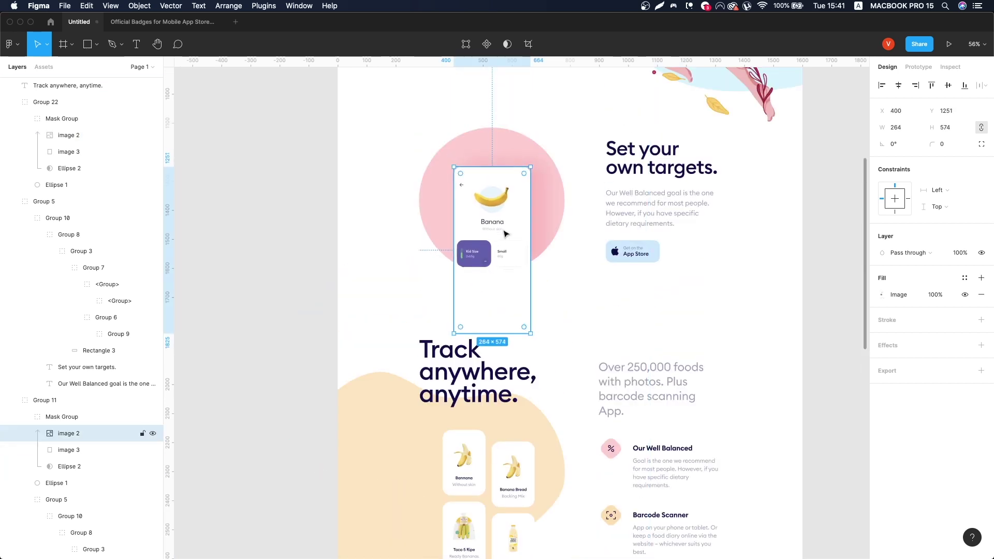
scroll(505, 234, up, 5)
drag(495, 197, 494, 199)
scroll(494, 200, up, 3)
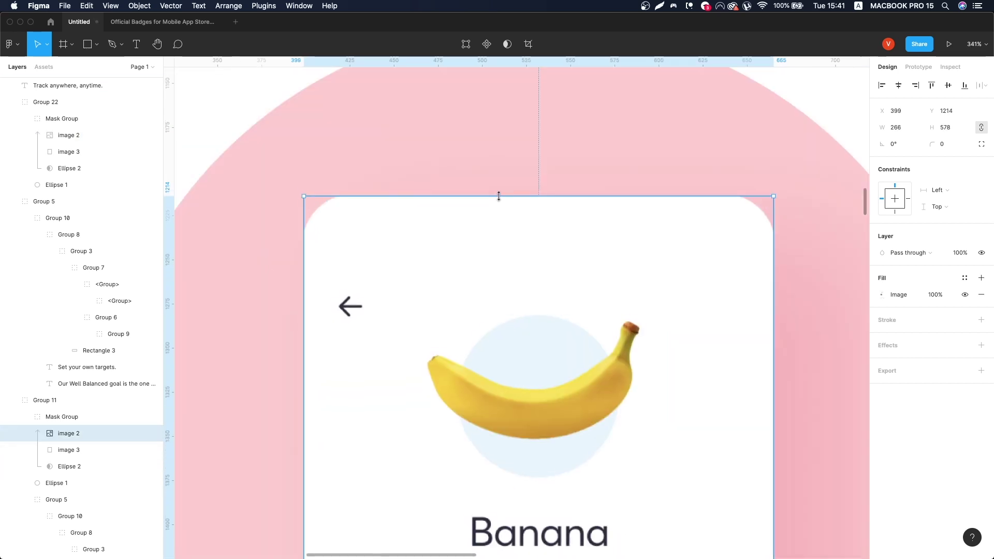
scroll(522, 256, down, 10)
scroll(595, 310, down, 10)
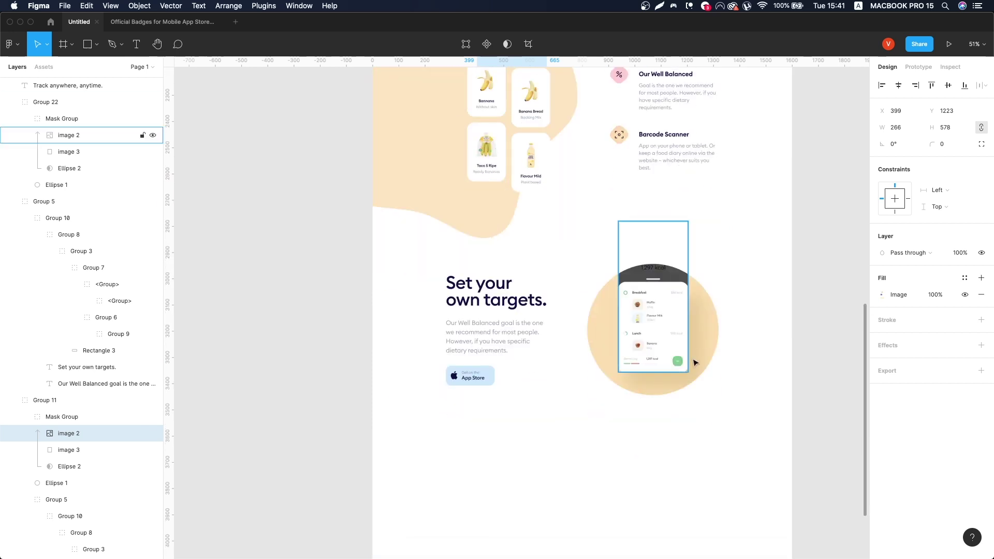
click(692, 352)
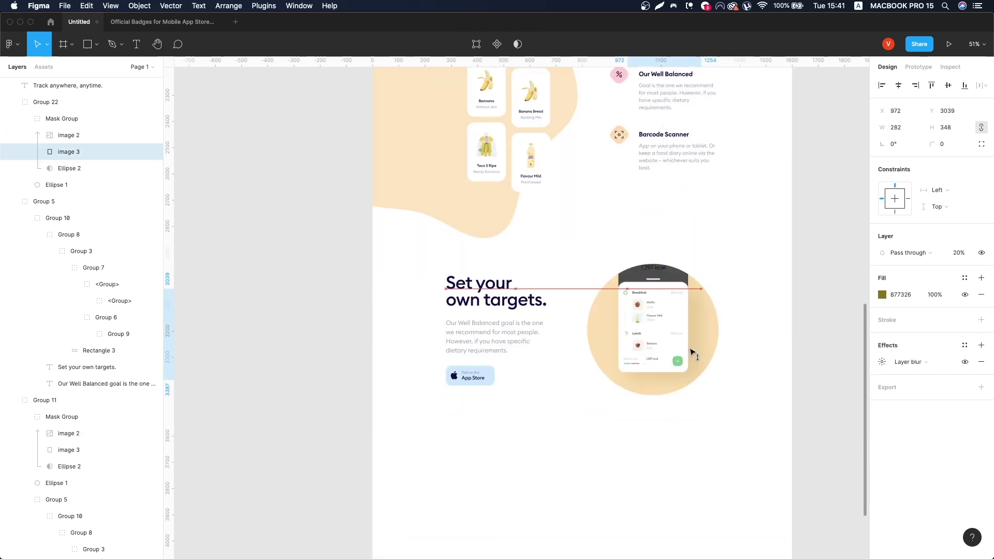
click(797, 291)
Replace the duplicated section's heading text with 'Calories tracking.'.
scroll(752, 316, down, 3)
scroll(665, 288, up, 5)
double_click(437, 251)
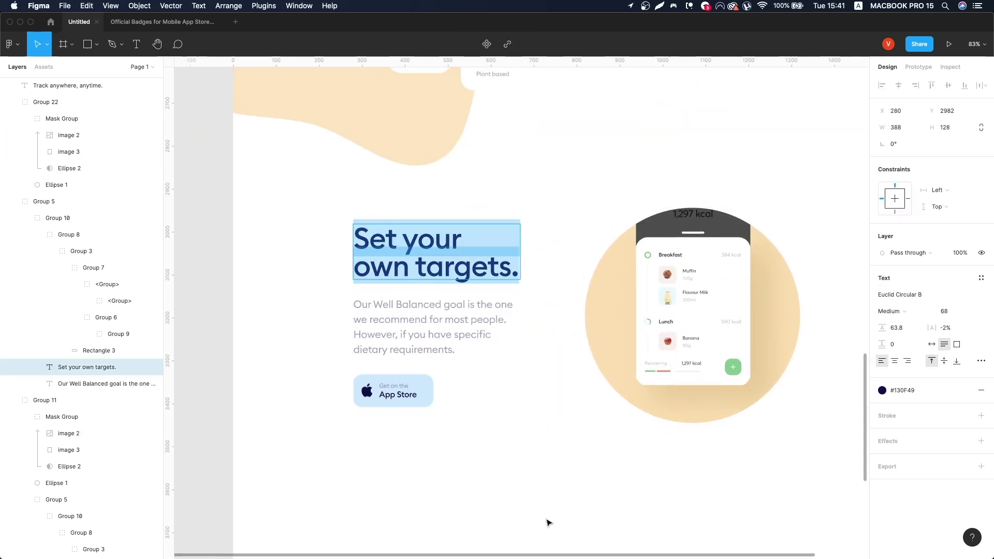
scroll(547, 522, right, 2)
text(Calories tracking.)
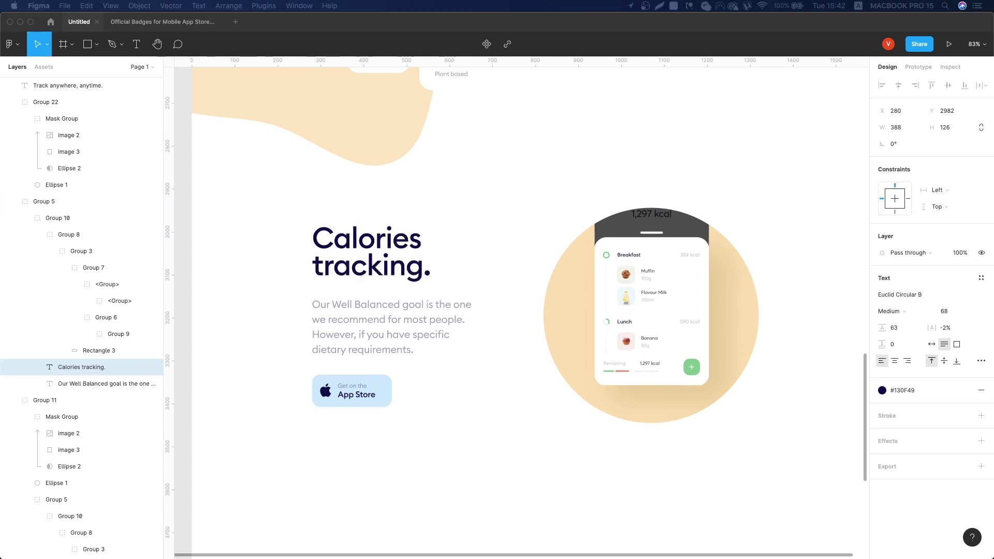
click(365, 334)
click(434, 447)
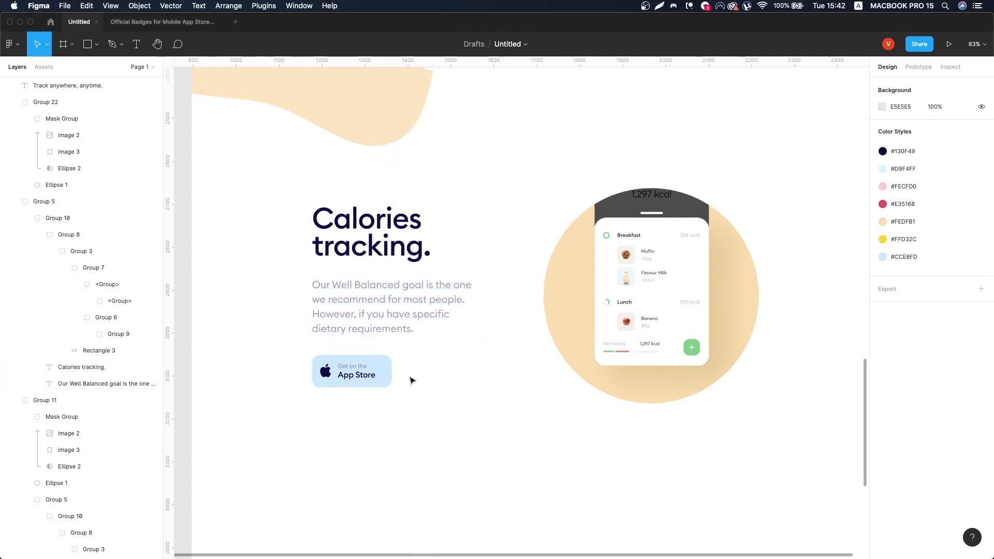
ctrl+scroll(460, 371, down, 5)
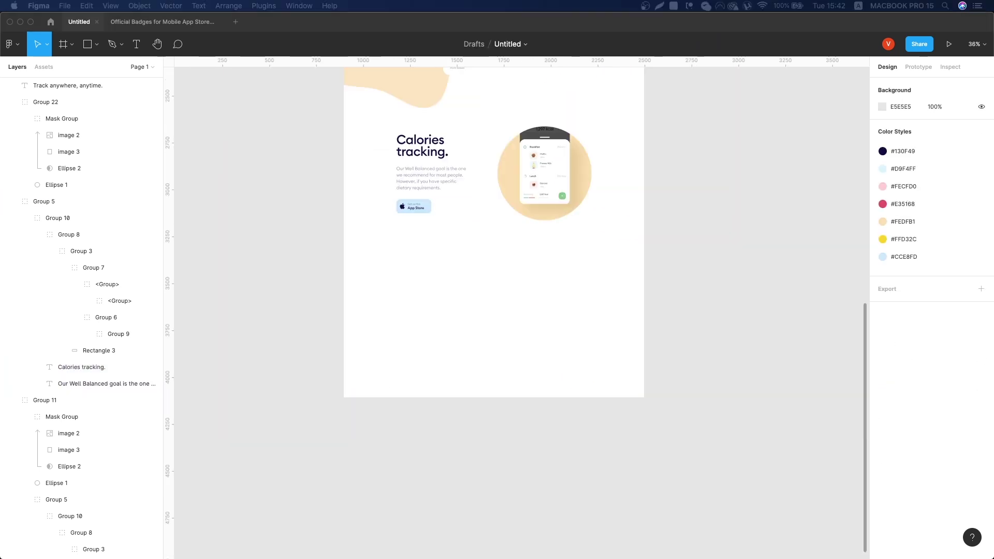
Paste the partner logo strip below Calories tracking and fit it to the layout grid width.
key(super+v)
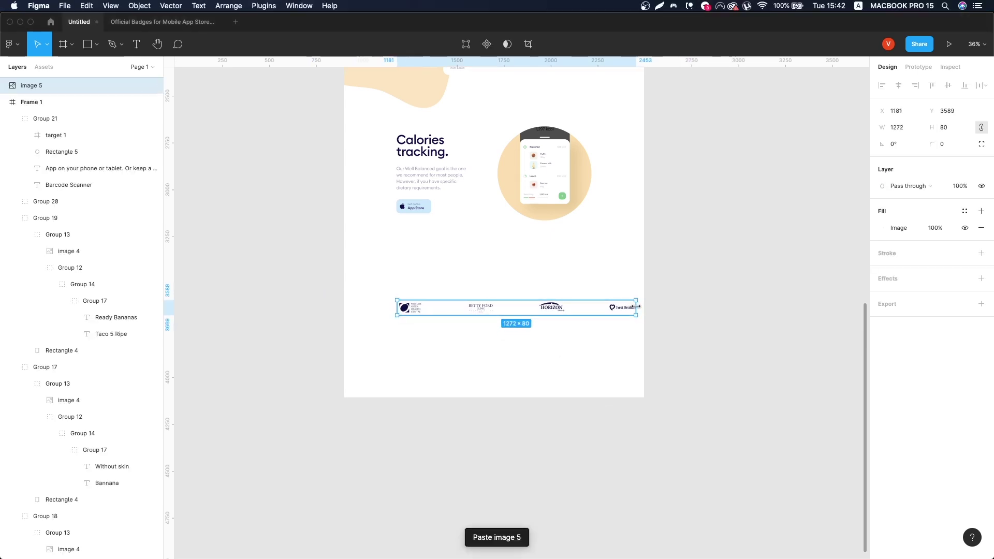
key(ctrl+g)
drag(597, 270, 645, 266)
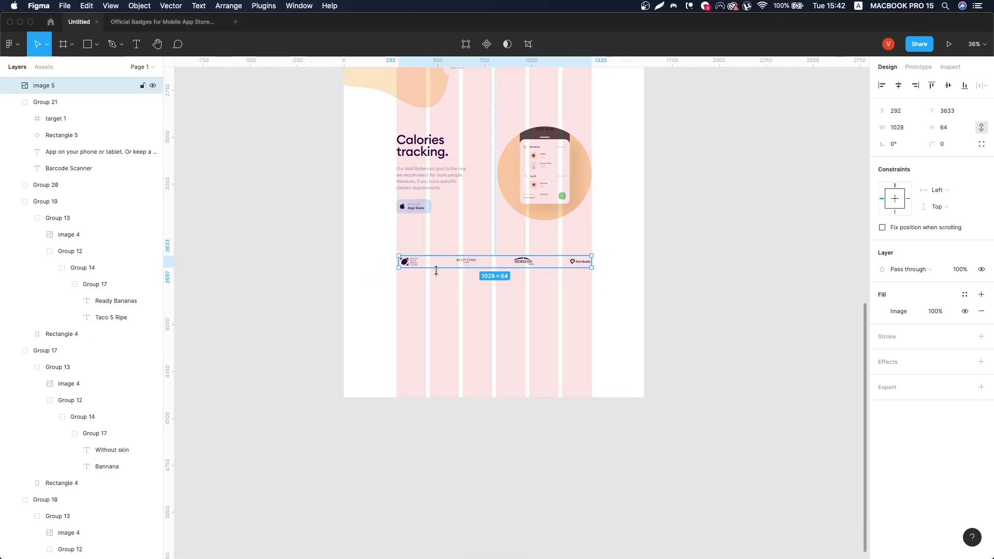
drag(391, 261, 396, 260)
scroll(539, 380, down, 2)
scroll(466, 310, up, 10)
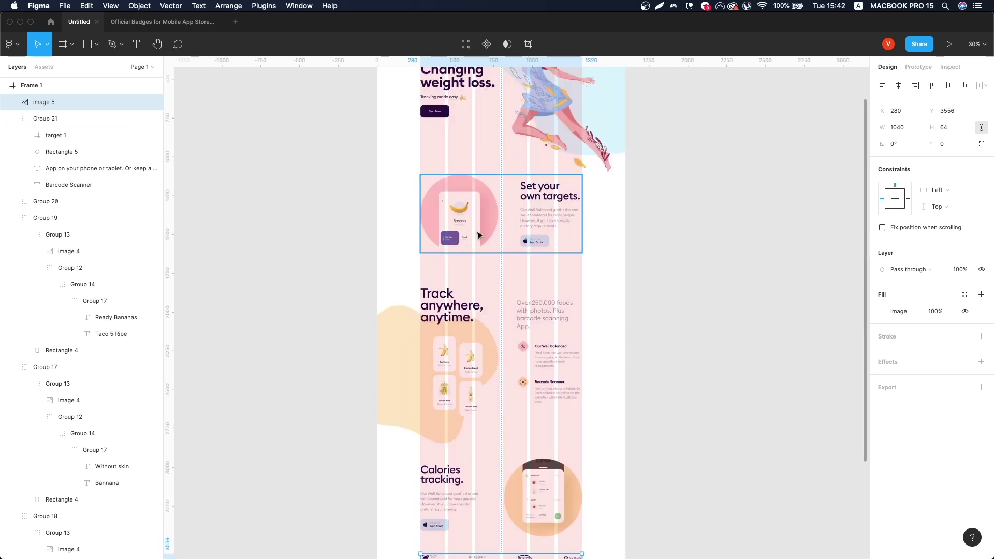
ctrl+scroll(361, 181, down, 2)
scroll(466, 310, down, 10)
key(ctrl+g)
Add a 100 × 100 placeholder rectangle beside the logo strip.
ctrl+scroll(466, 258, down, 1)
key(r)
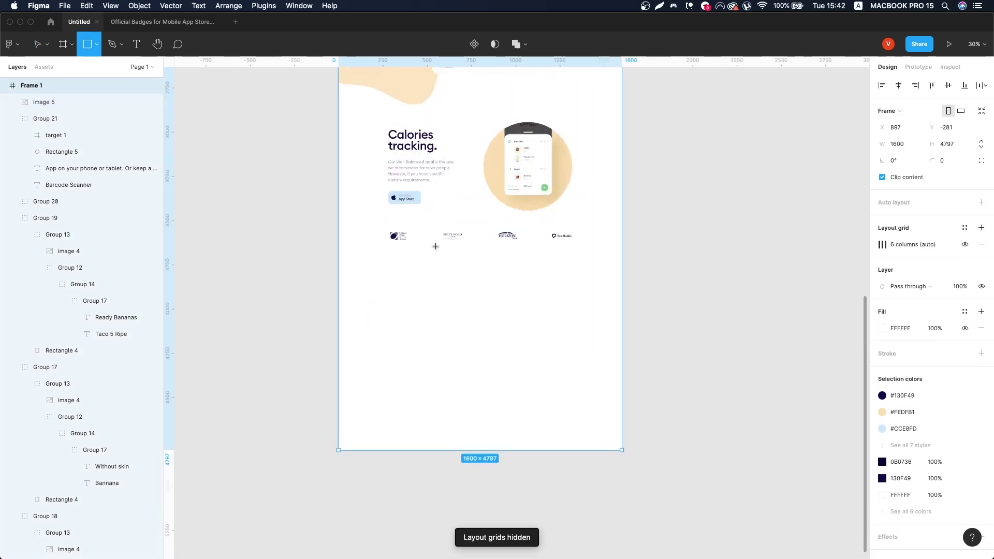
click(386, 261)
key(ctrl+g)
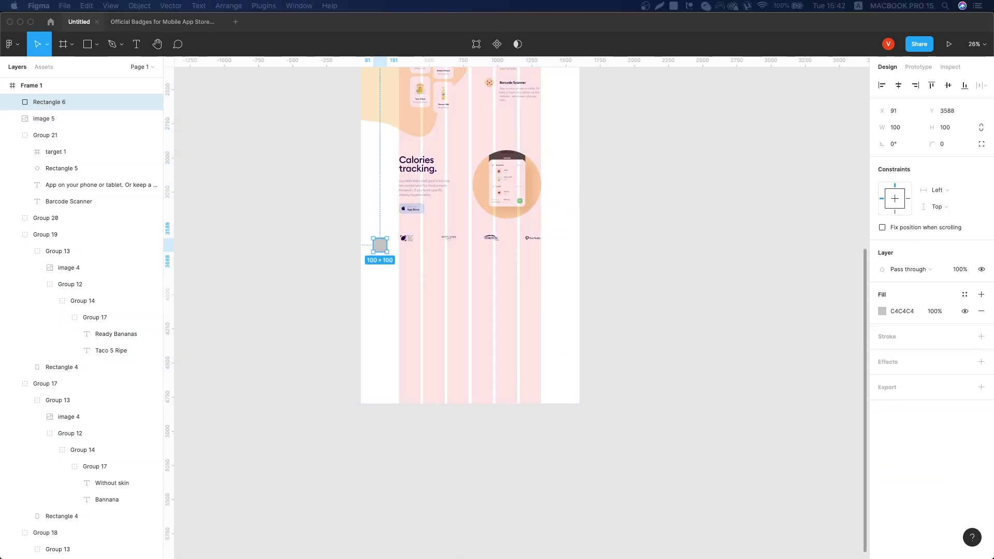
Stretch the square into a wide banner and move it below the logo strip.
click(390, 277)
click(380, 245)
drag(386, 252, 567, 343)
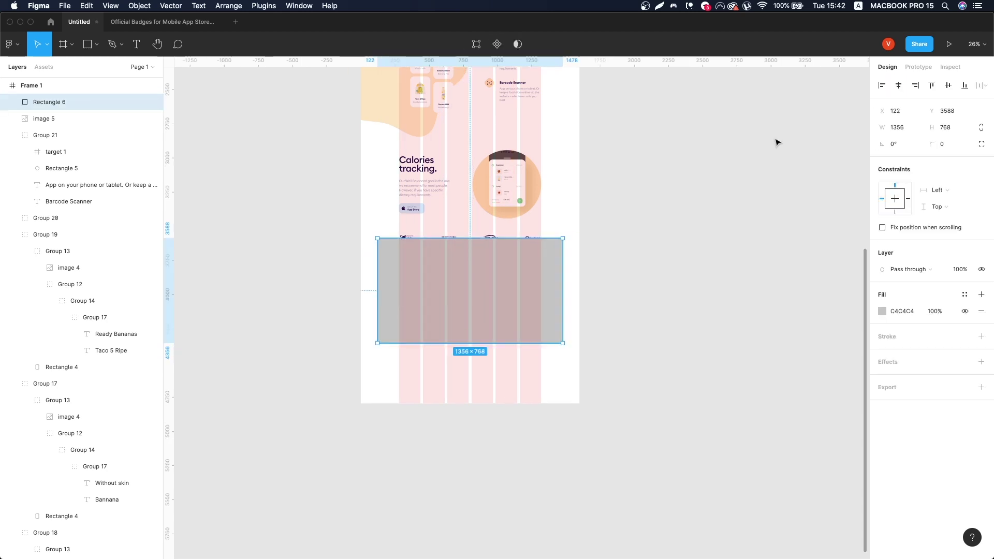
drag(467, 304, 468, 325)
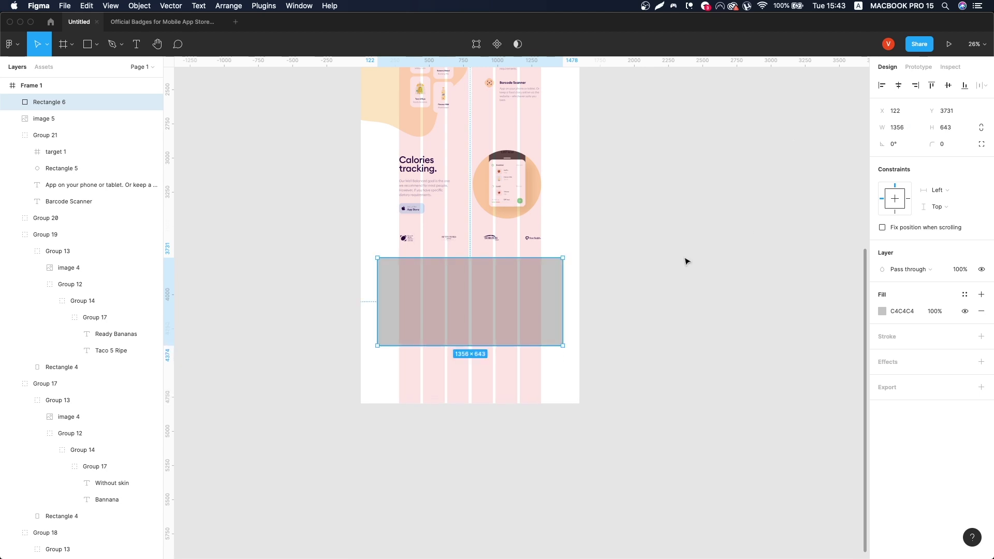
Fill the banner with the #D9F4FF colour style and round its corners to 56.
click(926, 374)
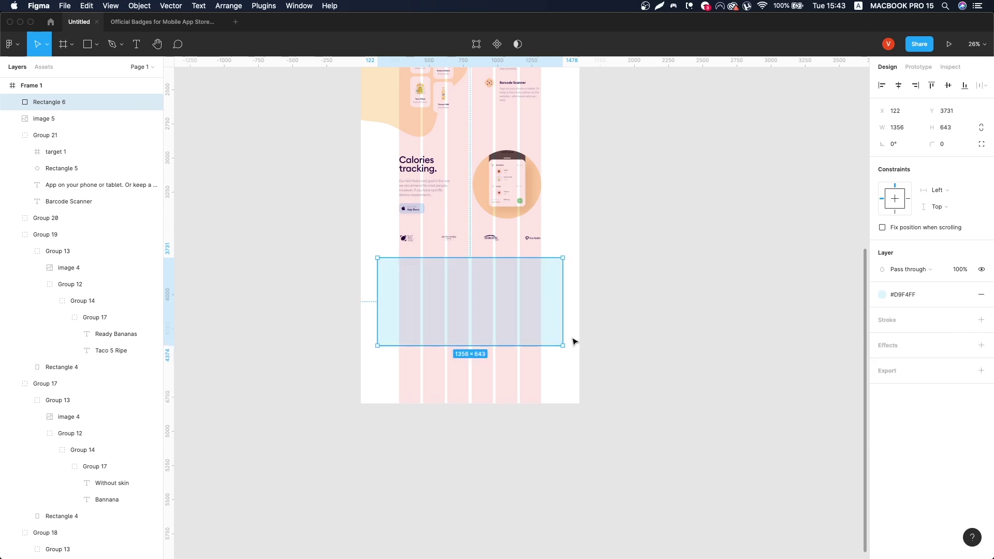
key(ctrl+g)
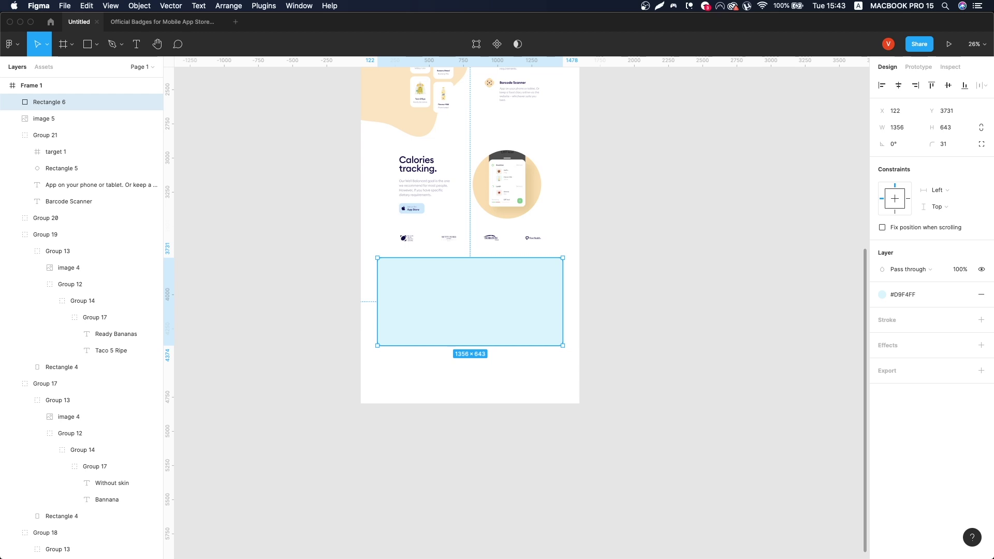
drag(933, 144, 970, 144)
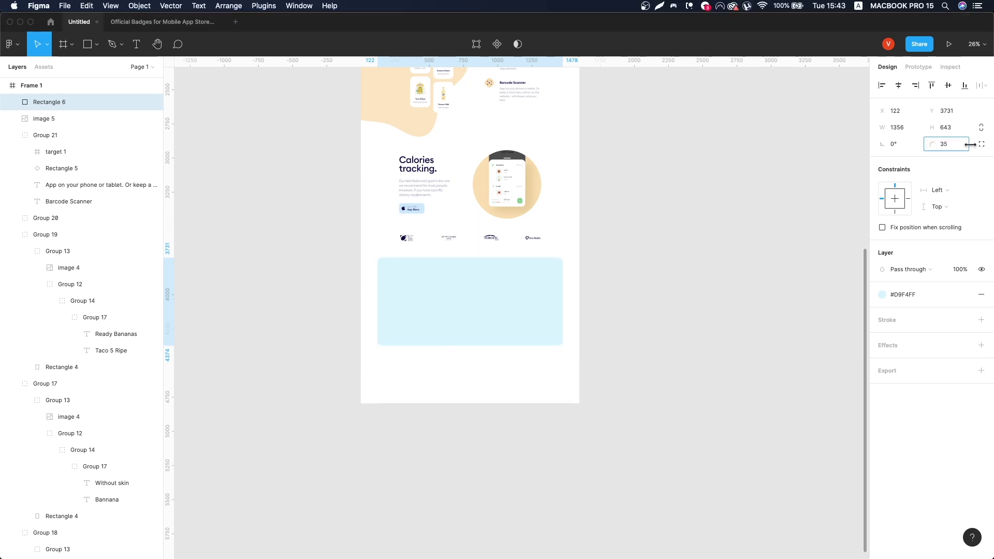
ctrl+scroll(446, 297, up, 2)
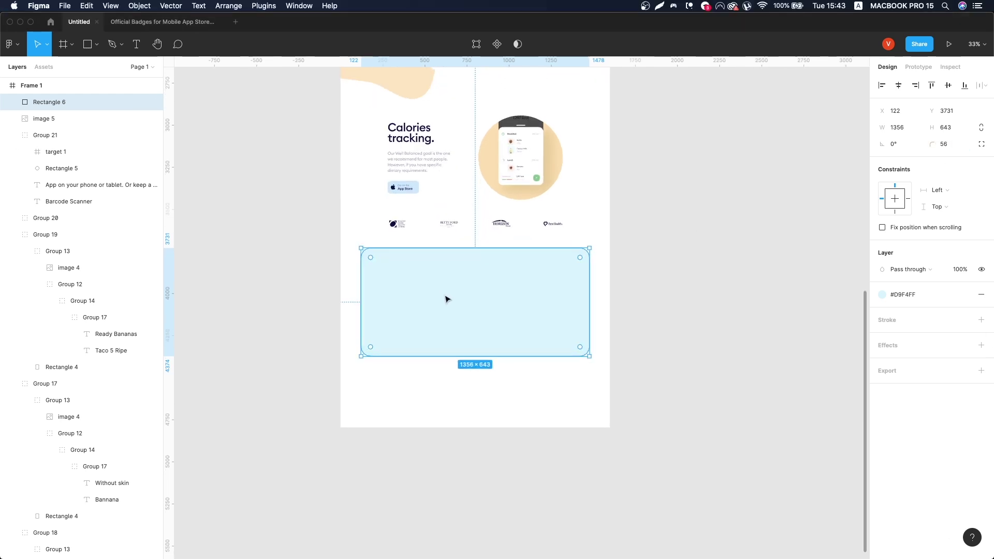
scroll(446, 297, up, 10)
scroll(414, 164, up, 3)
Paste the headline and App Store badge into the banner, left-aligned, with headline size 68.
click(422, 122)
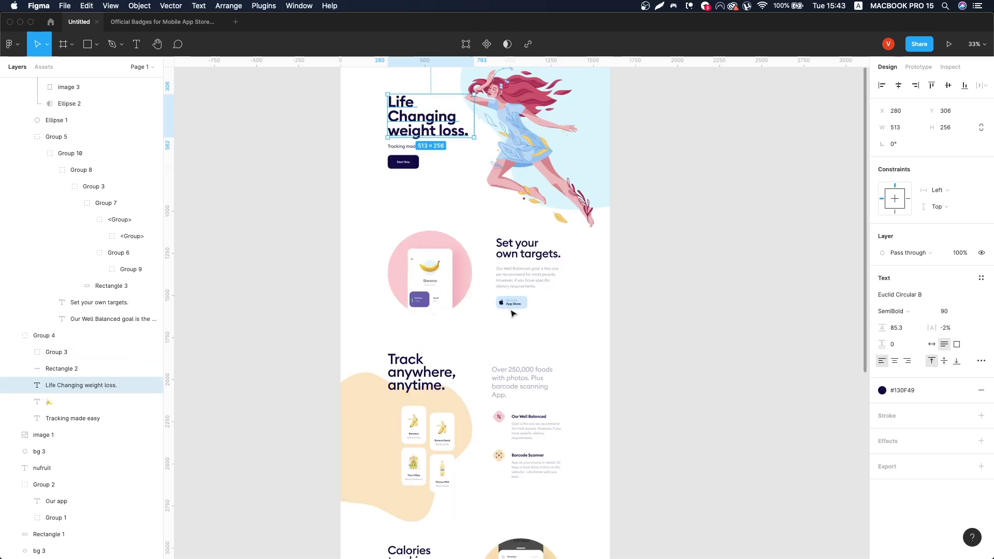
shift+click(512, 304)
scroll(440, 390, down, 7)
key(ctrl+v)
click(881, 85)
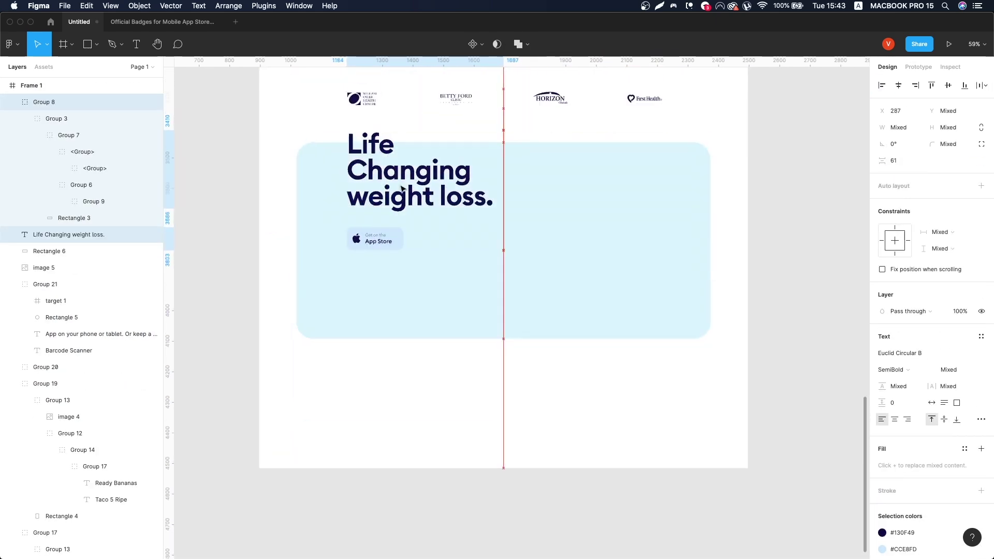
text(68)
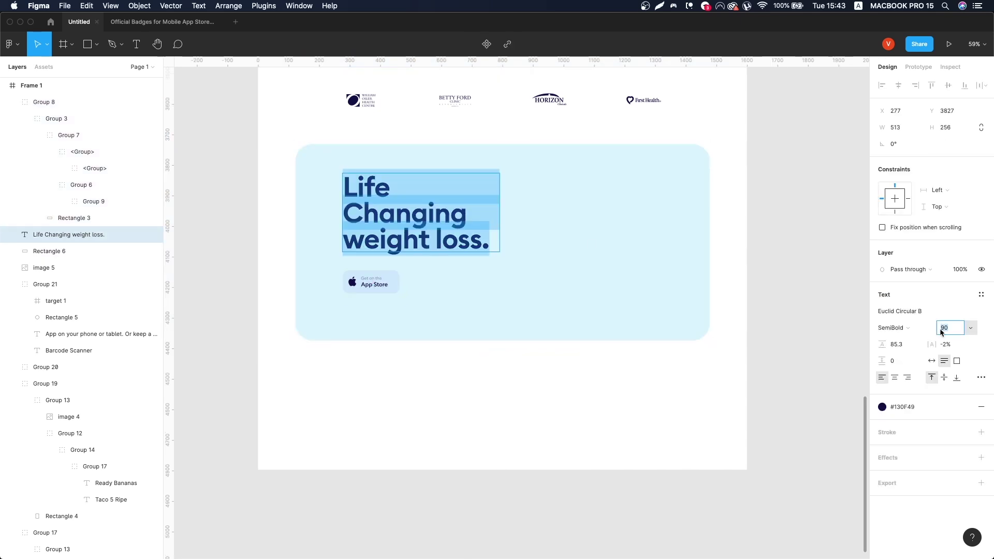
key(Return)
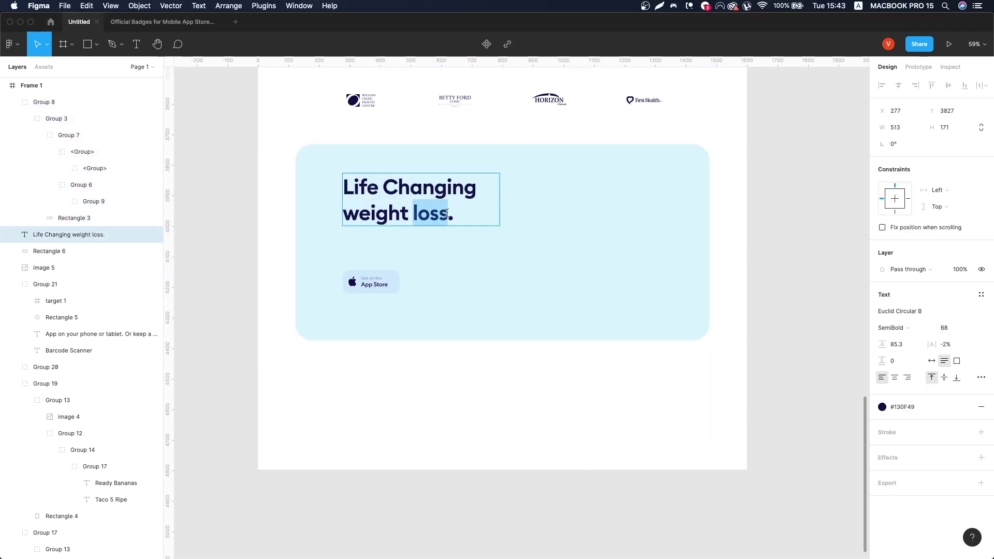
Make the badge #130F49 navy, fade its 'Get on the' text, and group it with the heading.
click(393, 285)
click(882, 437)
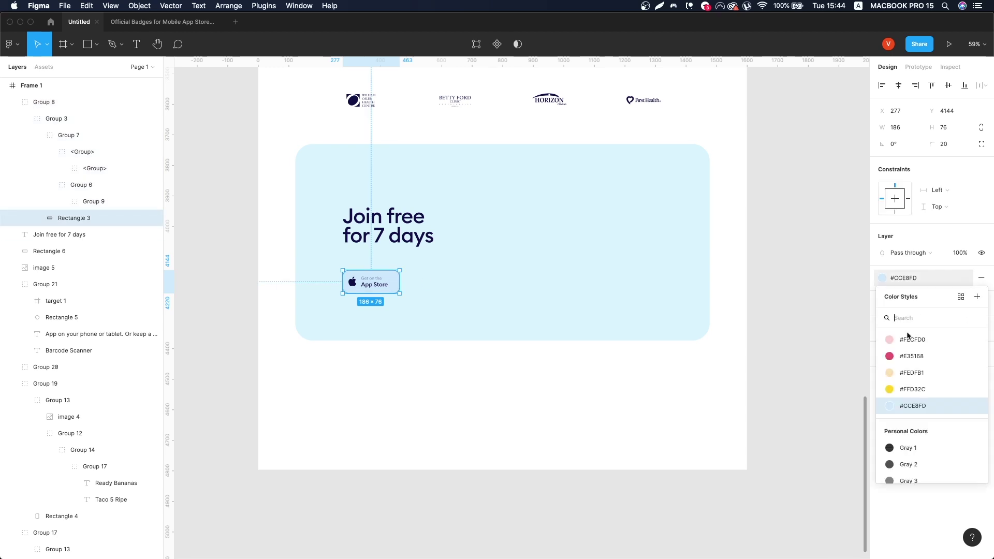
click(889, 337)
click(882, 420)
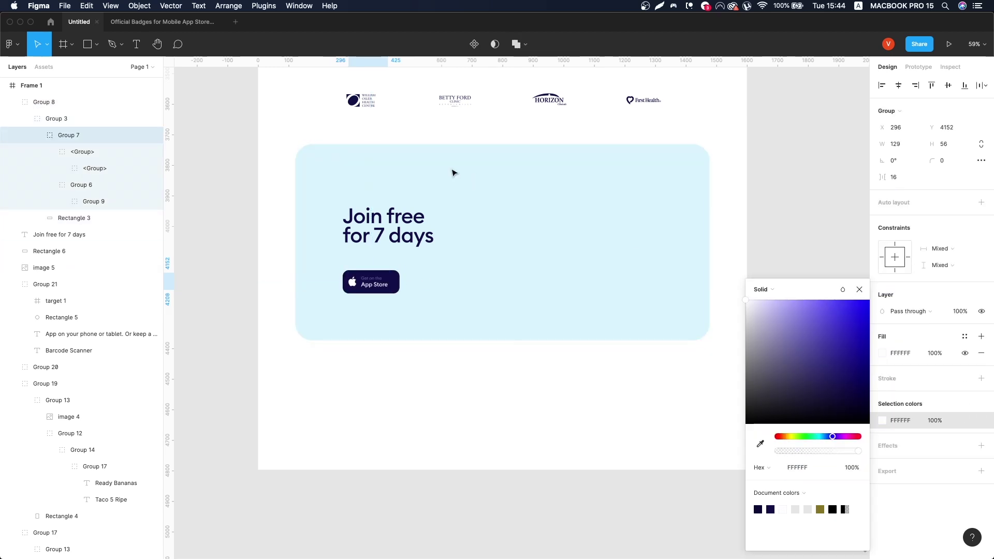
double_click(363, 274)
scroll(414, 304, up, 10)
key(6)
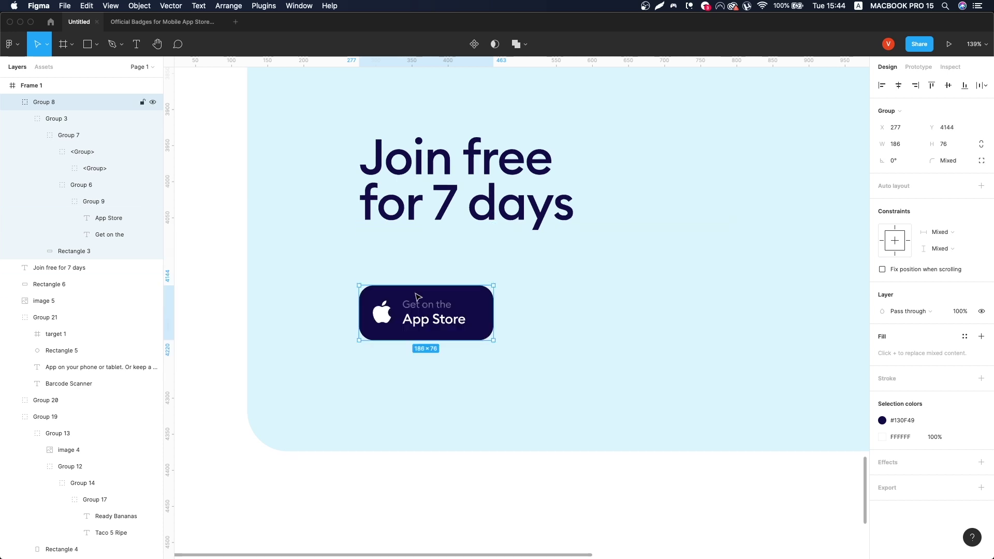
shift+click(492, 202)
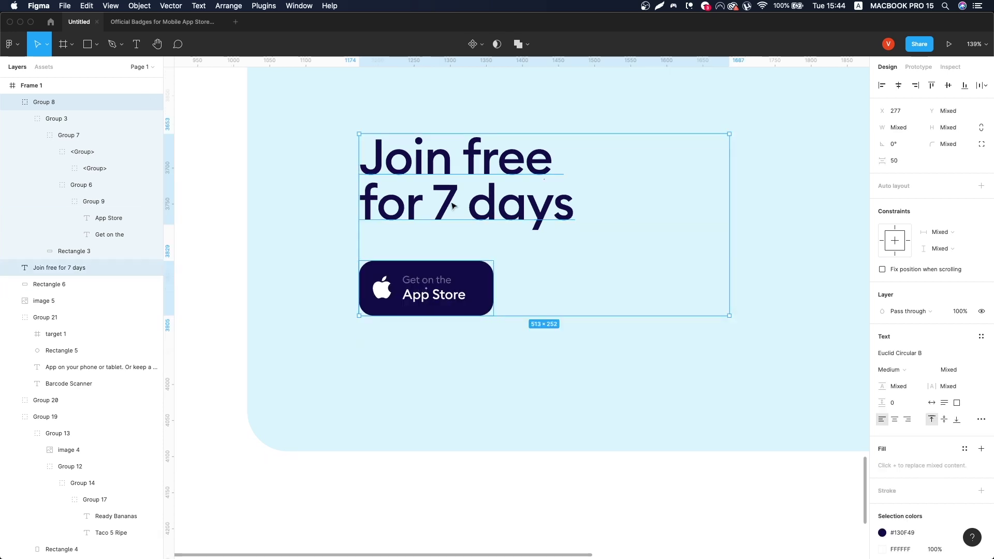
key(super+g)
scroll(534, 246, down, 10)
shift+click(647, 218)
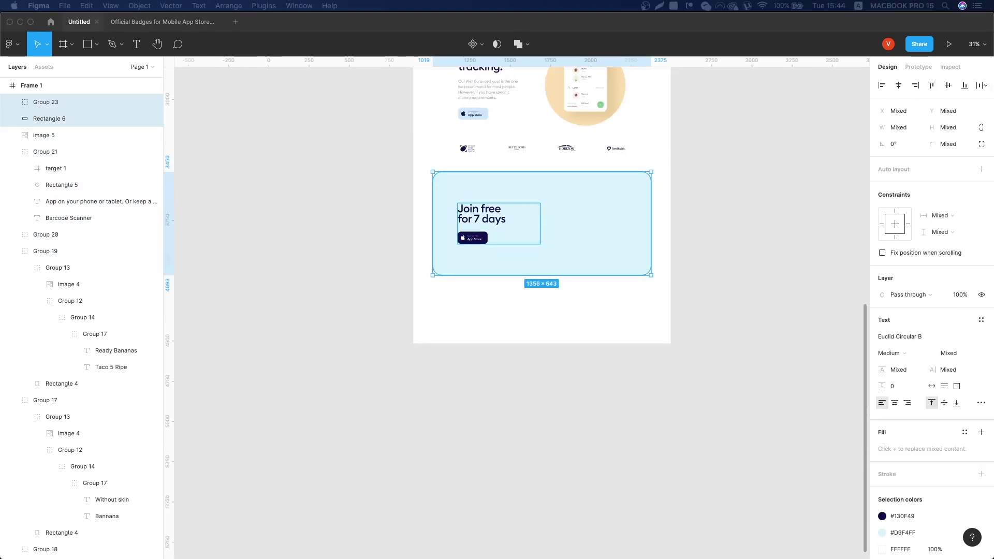
Paste the phone mockup and size it onto the banner's right half.
click(657, 238)
key(super+v)
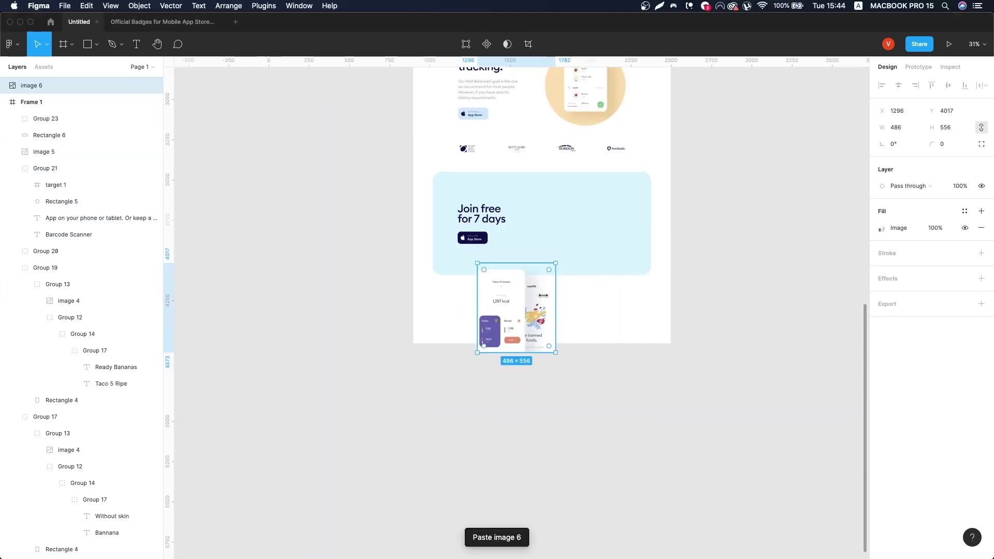
drag(515, 306, 595, 224)
key(shift+2)
scroll(364, 412, down, 5)
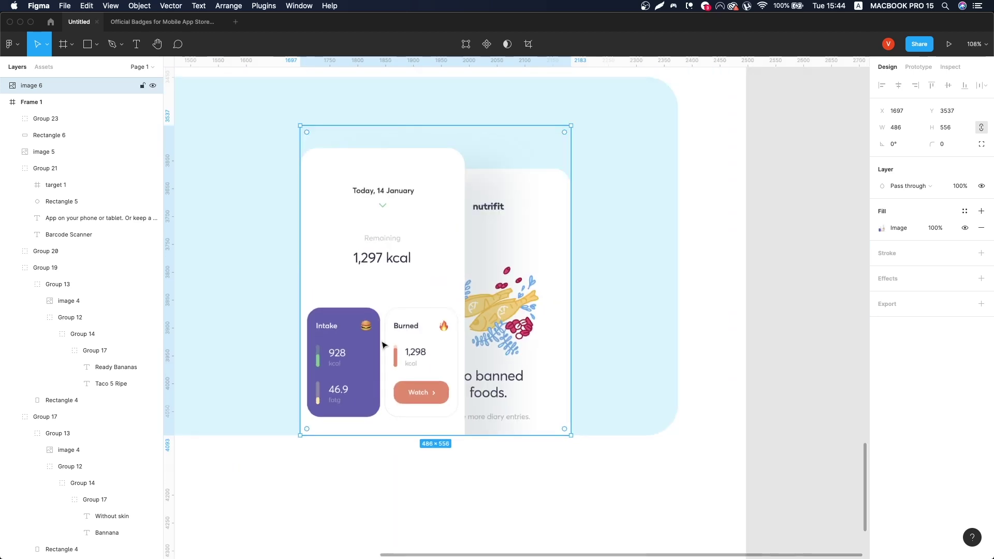
drag(300, 127, 284, 88)
scroll(434, 220, down, 5)
drag(441, 219, 454, 222)
Check the mockup against the layout grid and pull Frame 1's bottom edge up toward the banner.
key(ctrl+g)
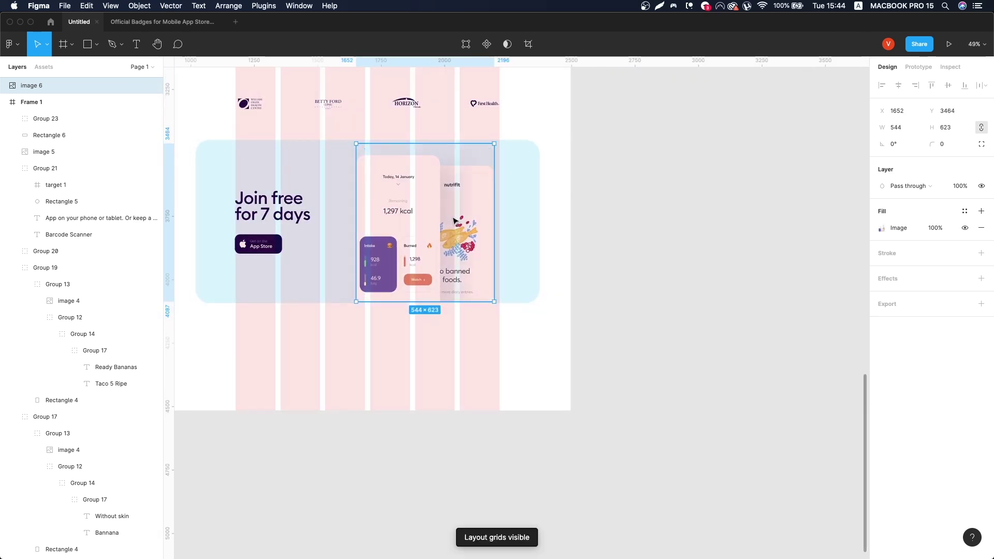
scroll(458, 259, up, 3)
scroll(513, 357, up, 10)
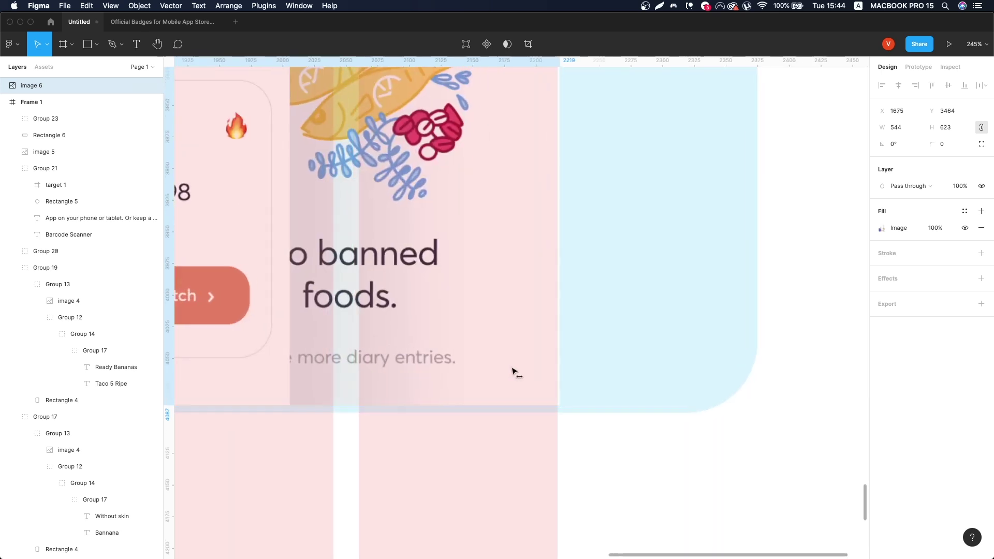
key(ctrl+g)
scroll(616, 344, down, 10)
click(696, 345)
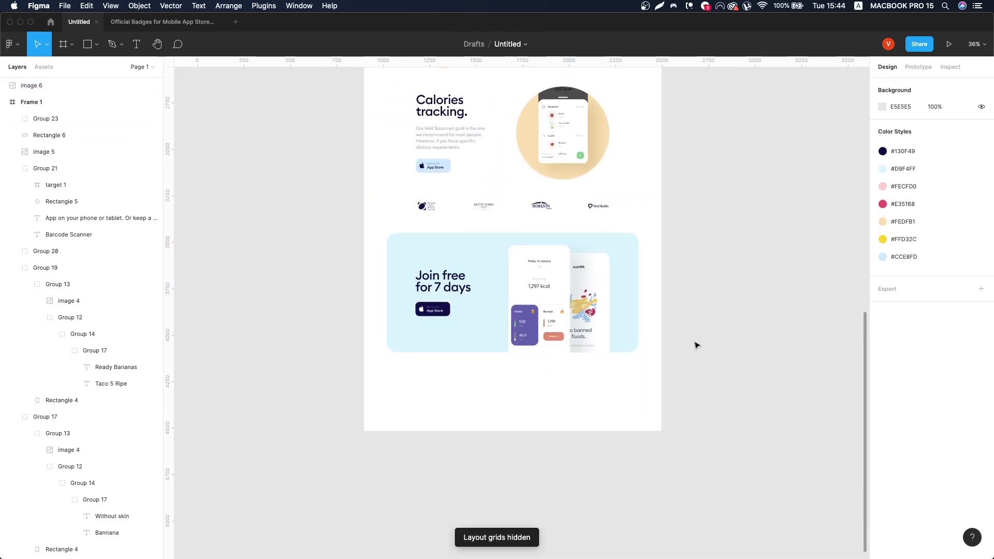
scroll(744, 304, down, 2)
drag(506, 382, 502, 328)
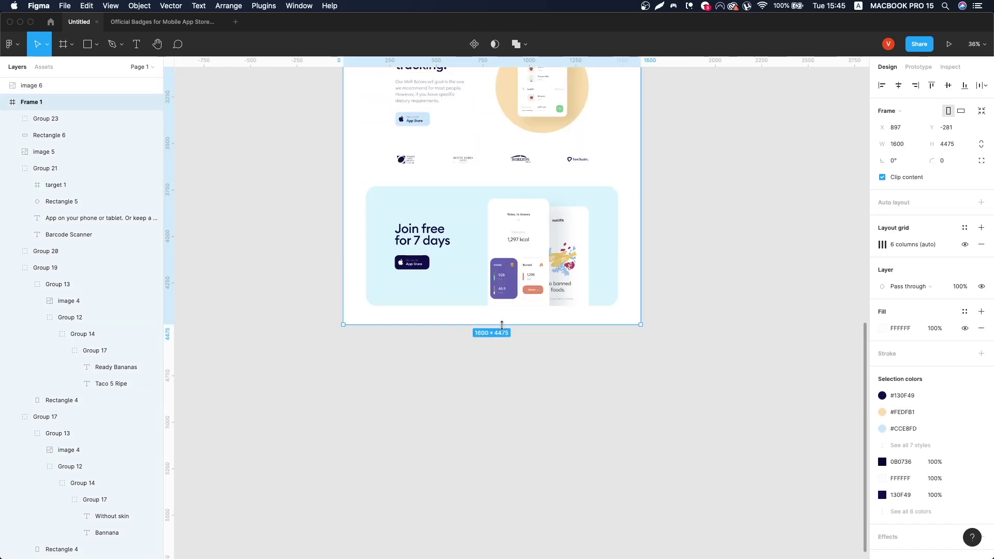
click(564, 230)
scroll(564, 230, up, 5)
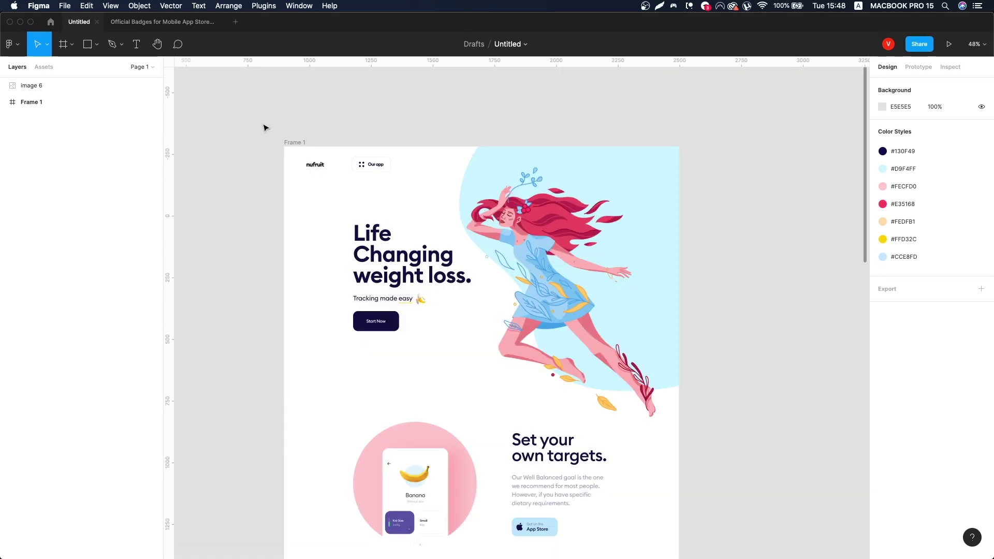
Hide the interface and scroll through the whole landing page top to bottom and back.
key(super+backslash)
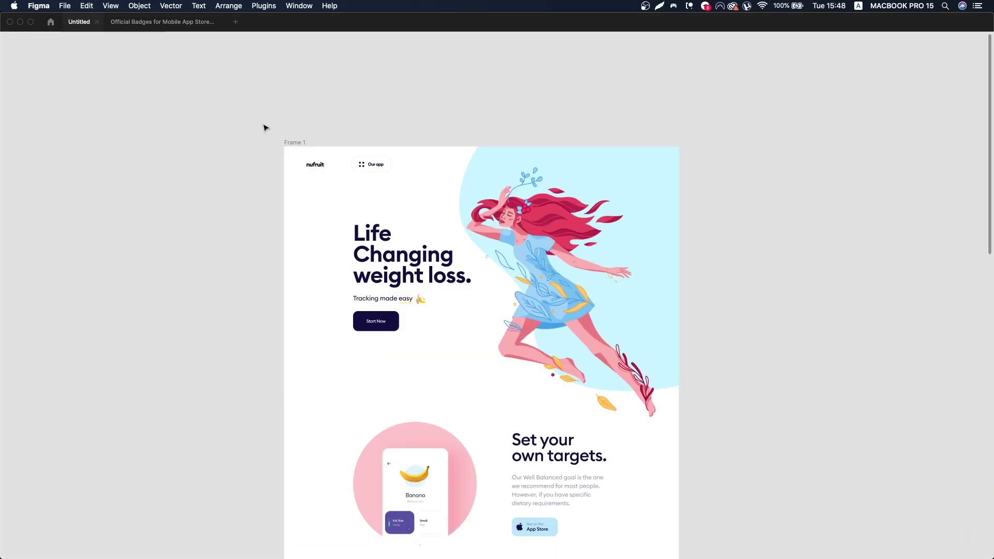
key(super+backslash)
key(super+backslash)
scroll(406, 140, up, 1)
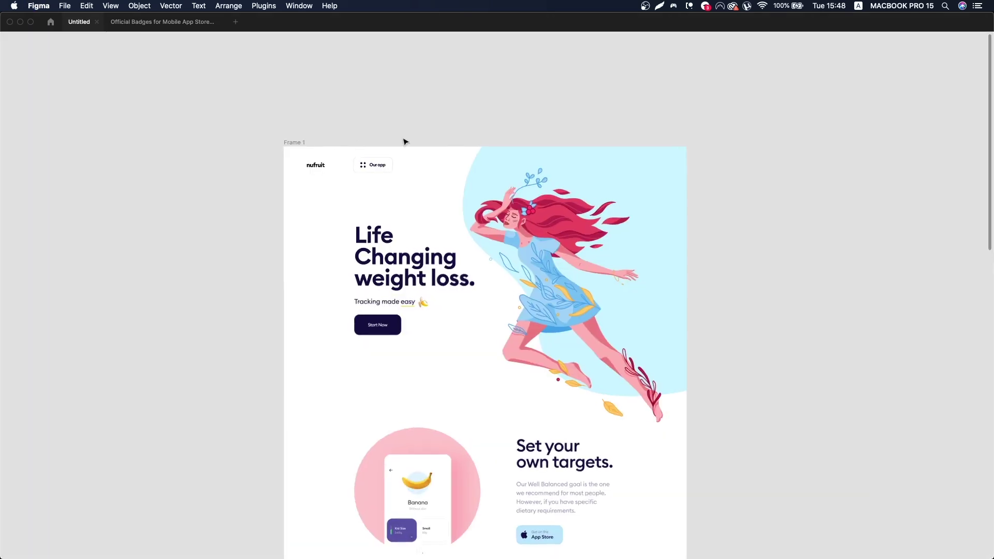
scroll(417, 136, up, 4)
scroll(650, 121, up, 3)
scroll(613, 129, down, 1)
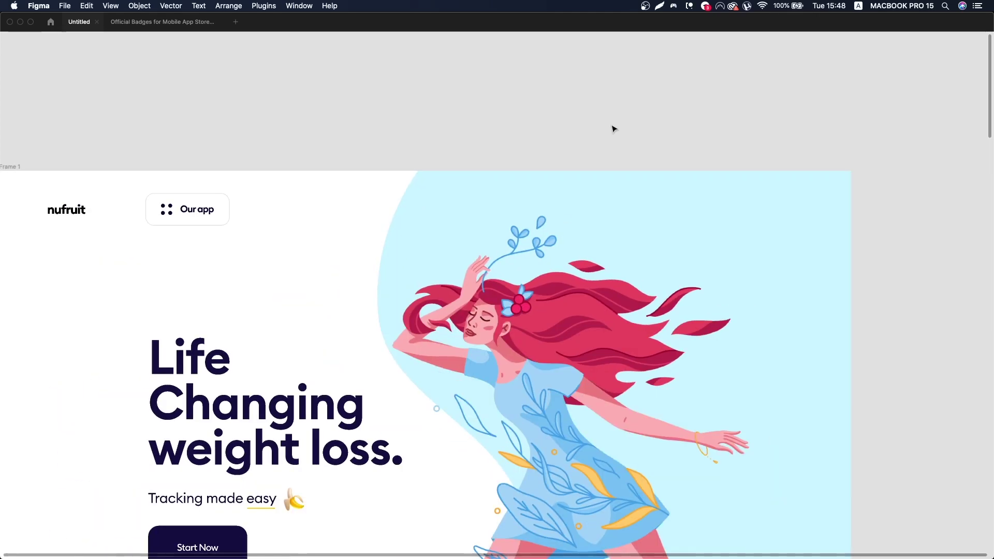
scroll(607, 128, down, 3)
scroll(607, 129, left, 2)
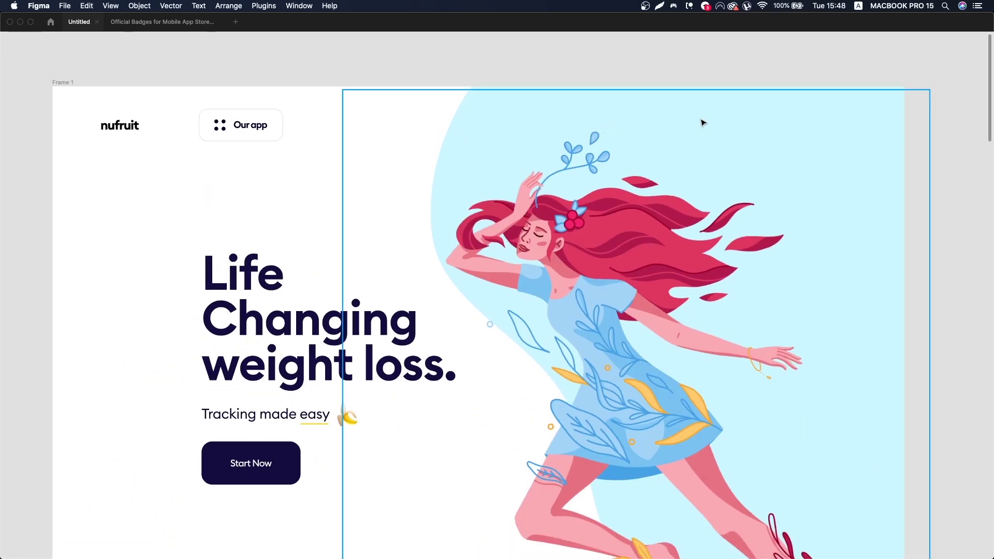
scroll(950, 100, down, 3)
scroll(950, 100, down, 5)
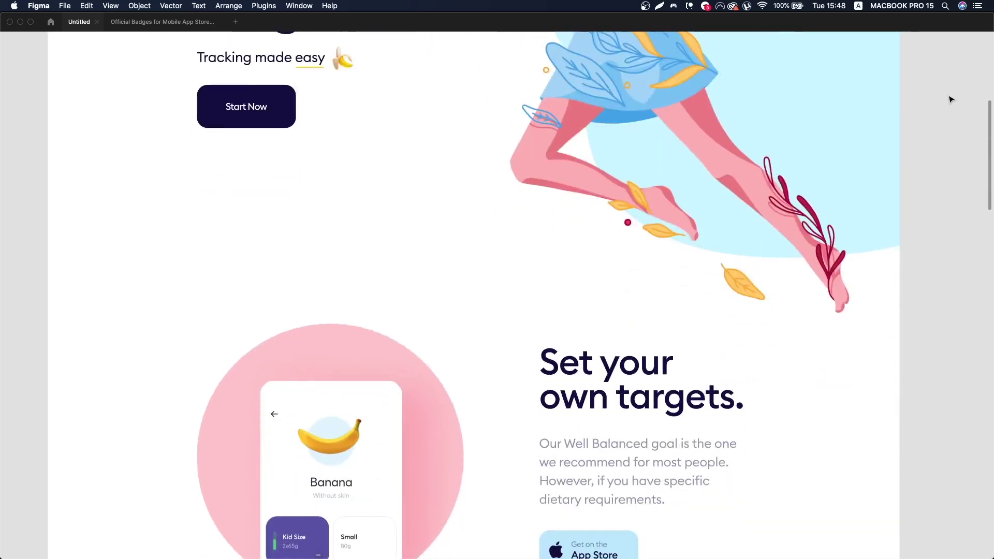
scroll(951, 99, down, 1)
scroll(950, 100, down, 7)
scroll(950, 100, down, 1)
scroll(950, 100, down, 4)
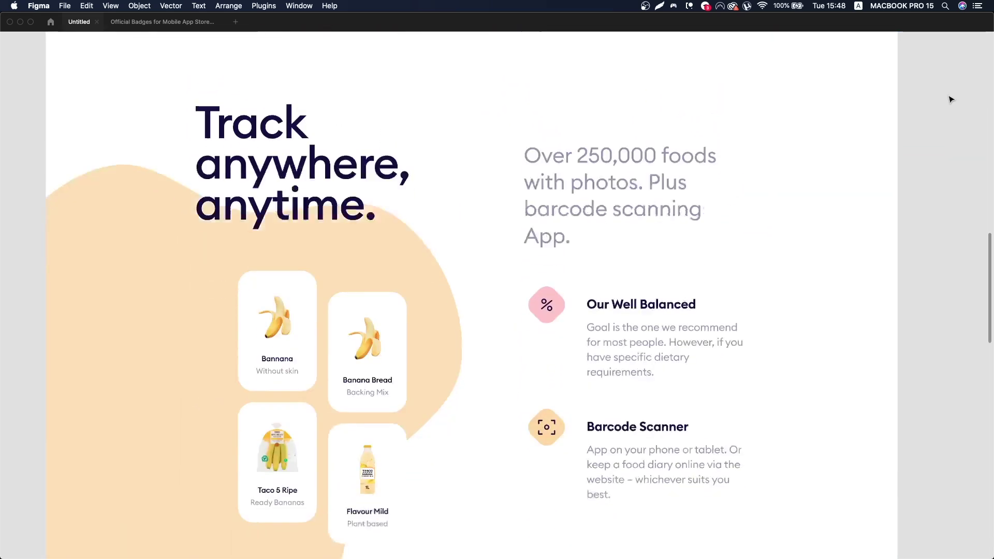
scroll(950, 100, down, 5)
scroll(950, 99, down, 5)
scroll(951, 99, down, 1)
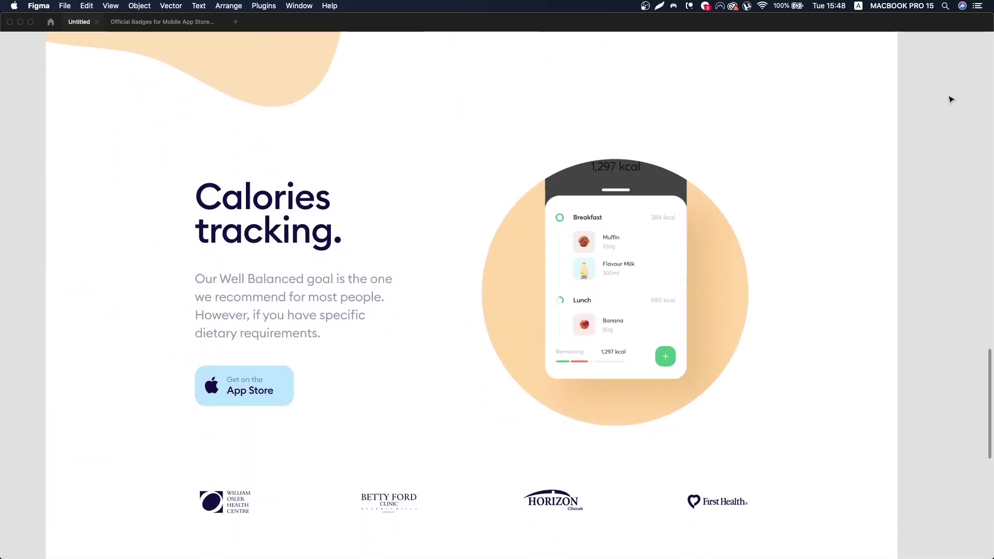
scroll(951, 99, down, 2)
scroll(951, 100, down, 3)
scroll(950, 99, down, 3)
scroll(951, 99, down, 4)
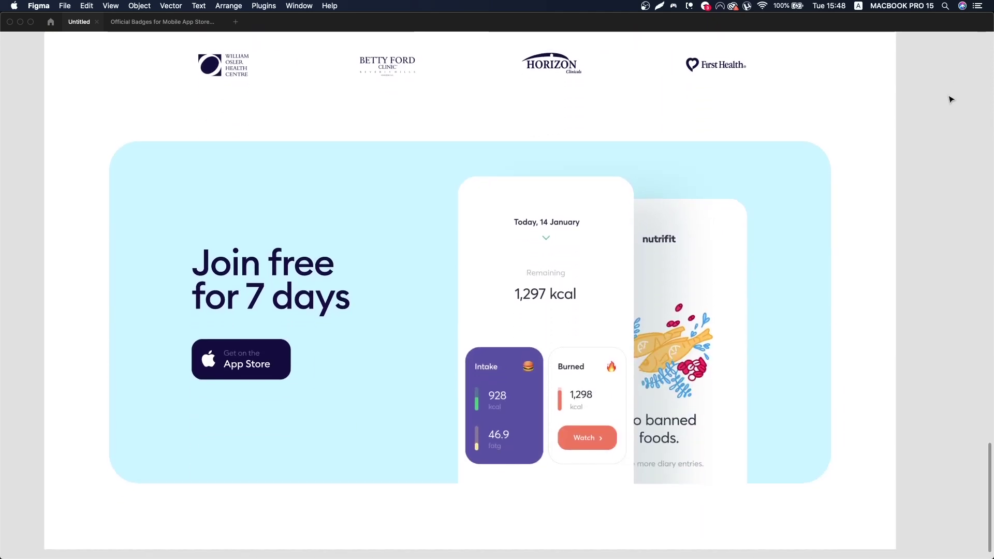
scroll(950, 99, up, 3)
scroll(951, 99, up, 4)
scroll(950, 100, up, 3)
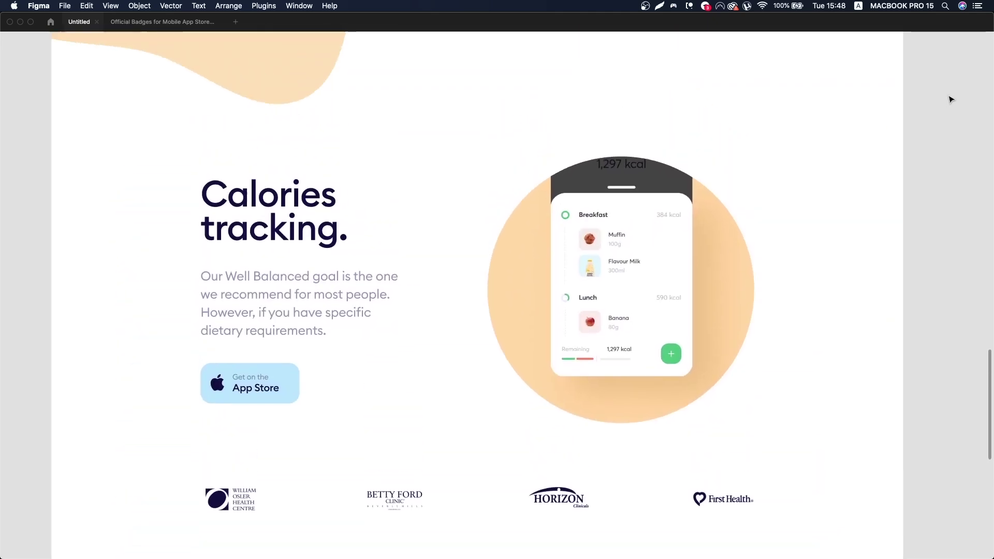
scroll(951, 100, up, 5)
scroll(951, 99, up, 3)
scroll(951, 99, up, 4)
scroll(951, 99, up, 3)
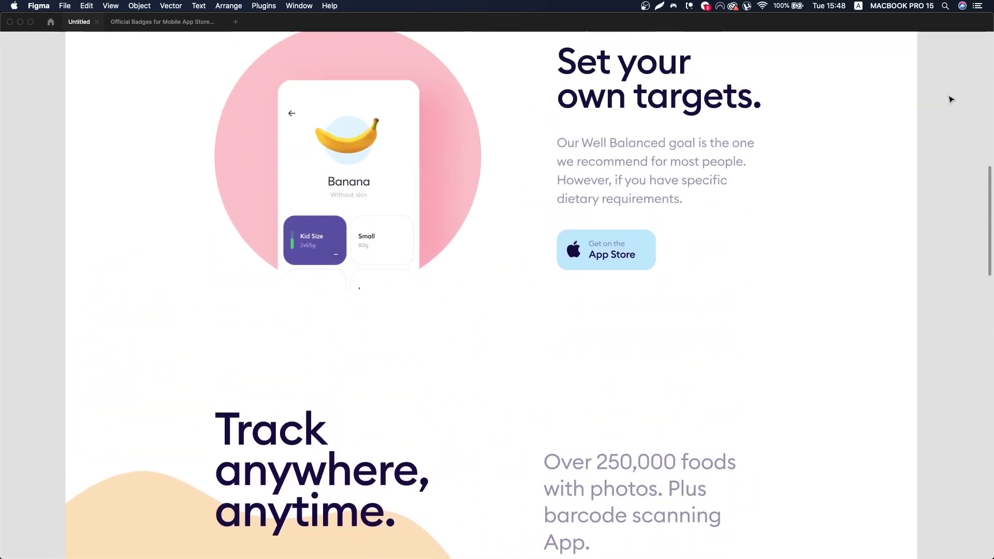
scroll(951, 99, up, 2)
scroll(950, 99, up, 5)
scroll(951, 99, up, 4)
scroll(950, 88, up, 1)
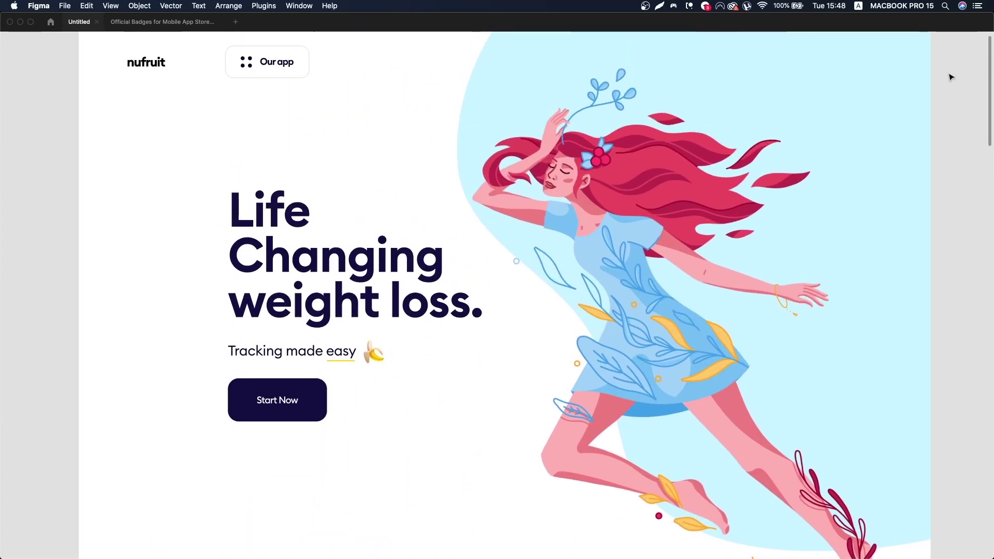
scroll(951, 78, up, 4)
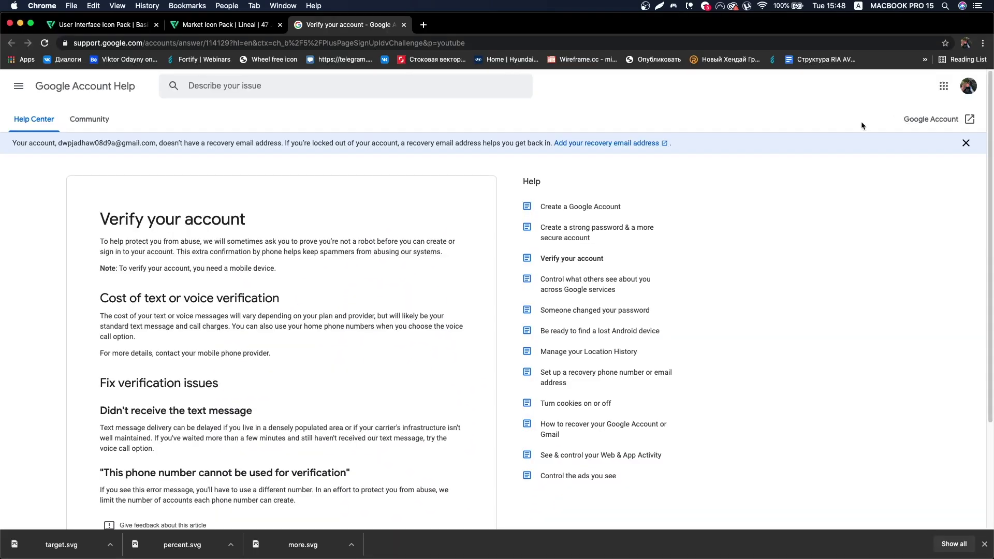